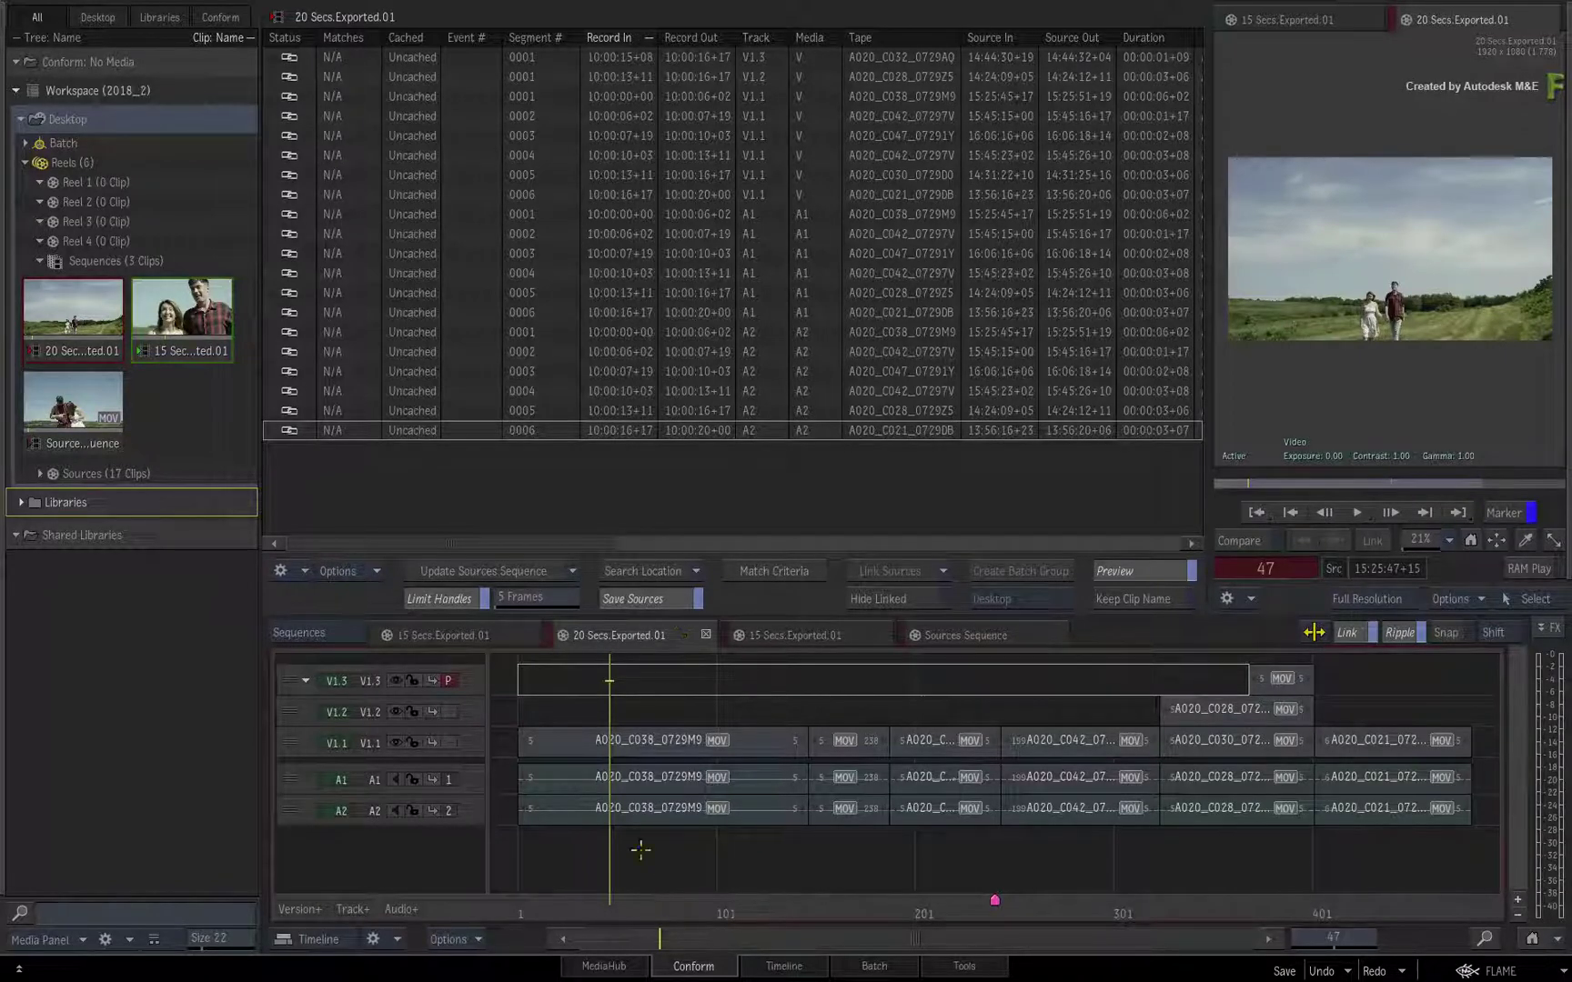
Step: Preview the 20-second edit, then switch to 15 Secs.Exported.01 and preview it
left_click_drag(605, 903, 632, 877)
left_click(846, 639)
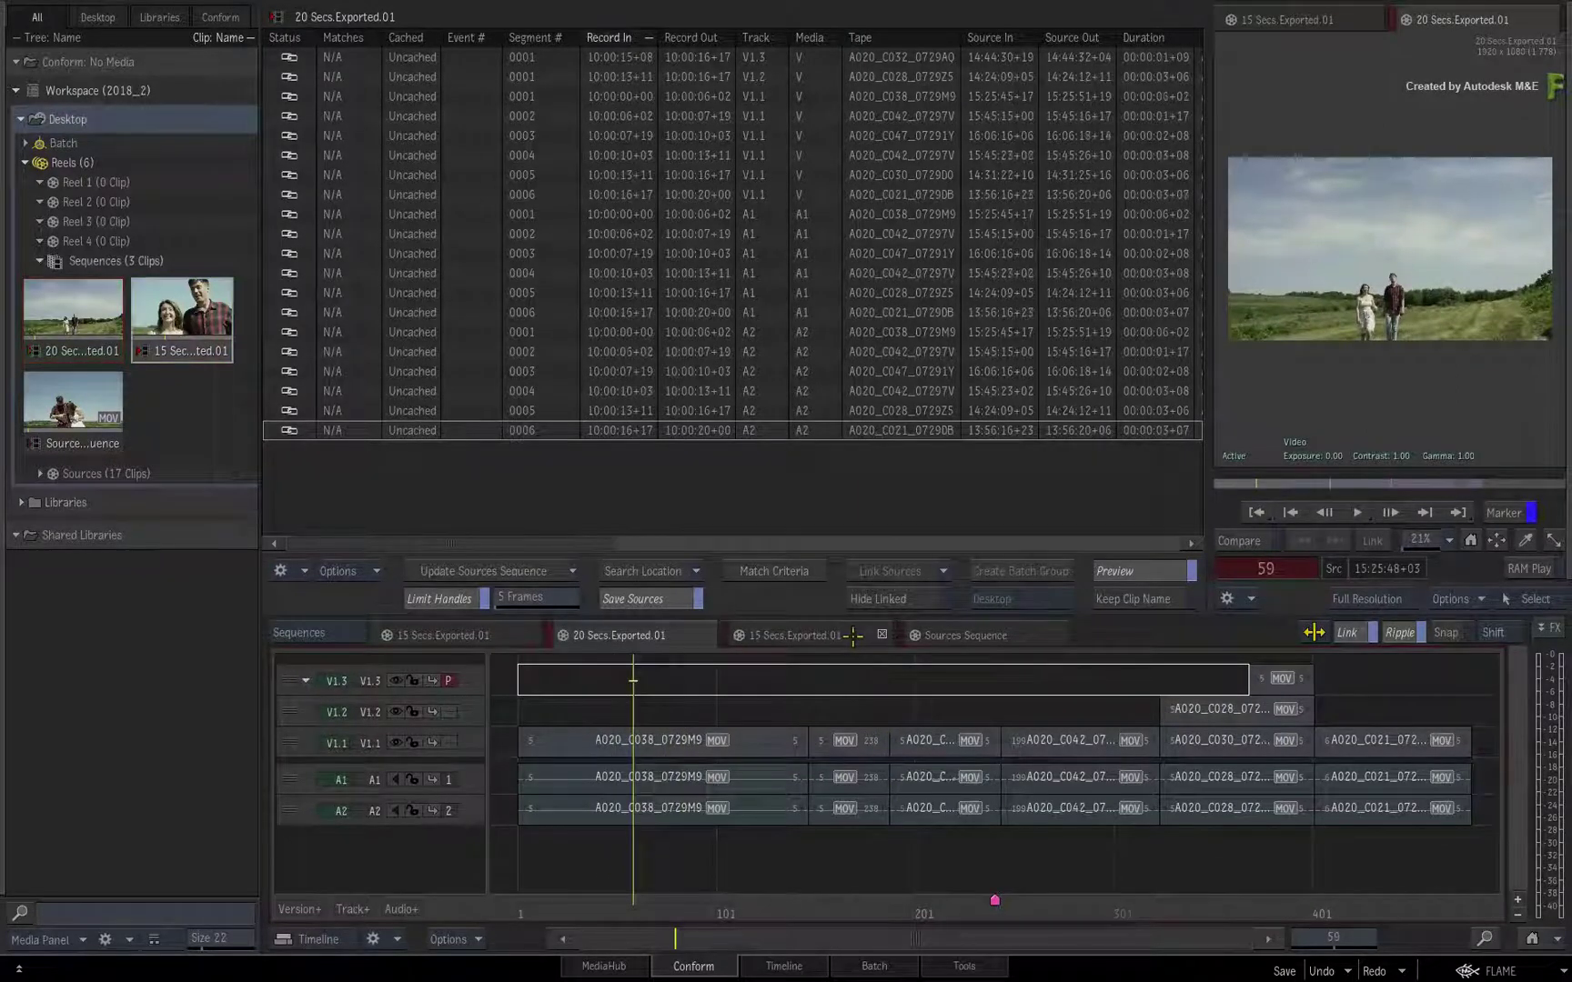
left_click_drag(573, 904, 833, 915)
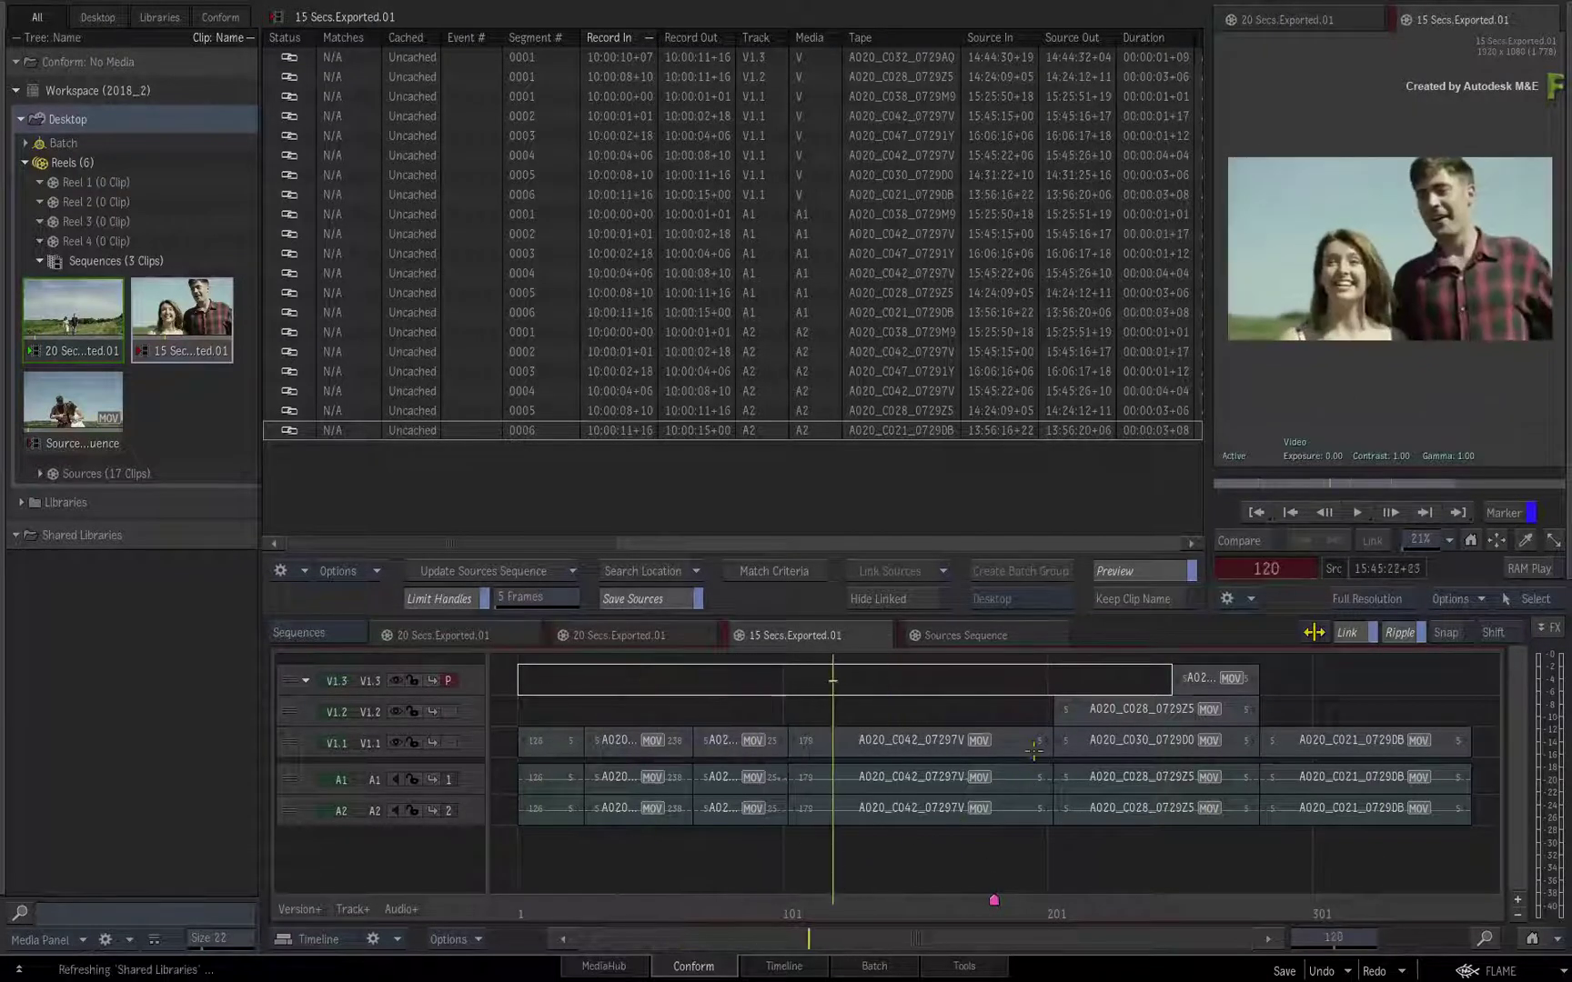
Step: Scrub the Sources Sequence to frame 113 and back to 101, then return to 20 Secs.Exported.01
left_click(1019, 636)
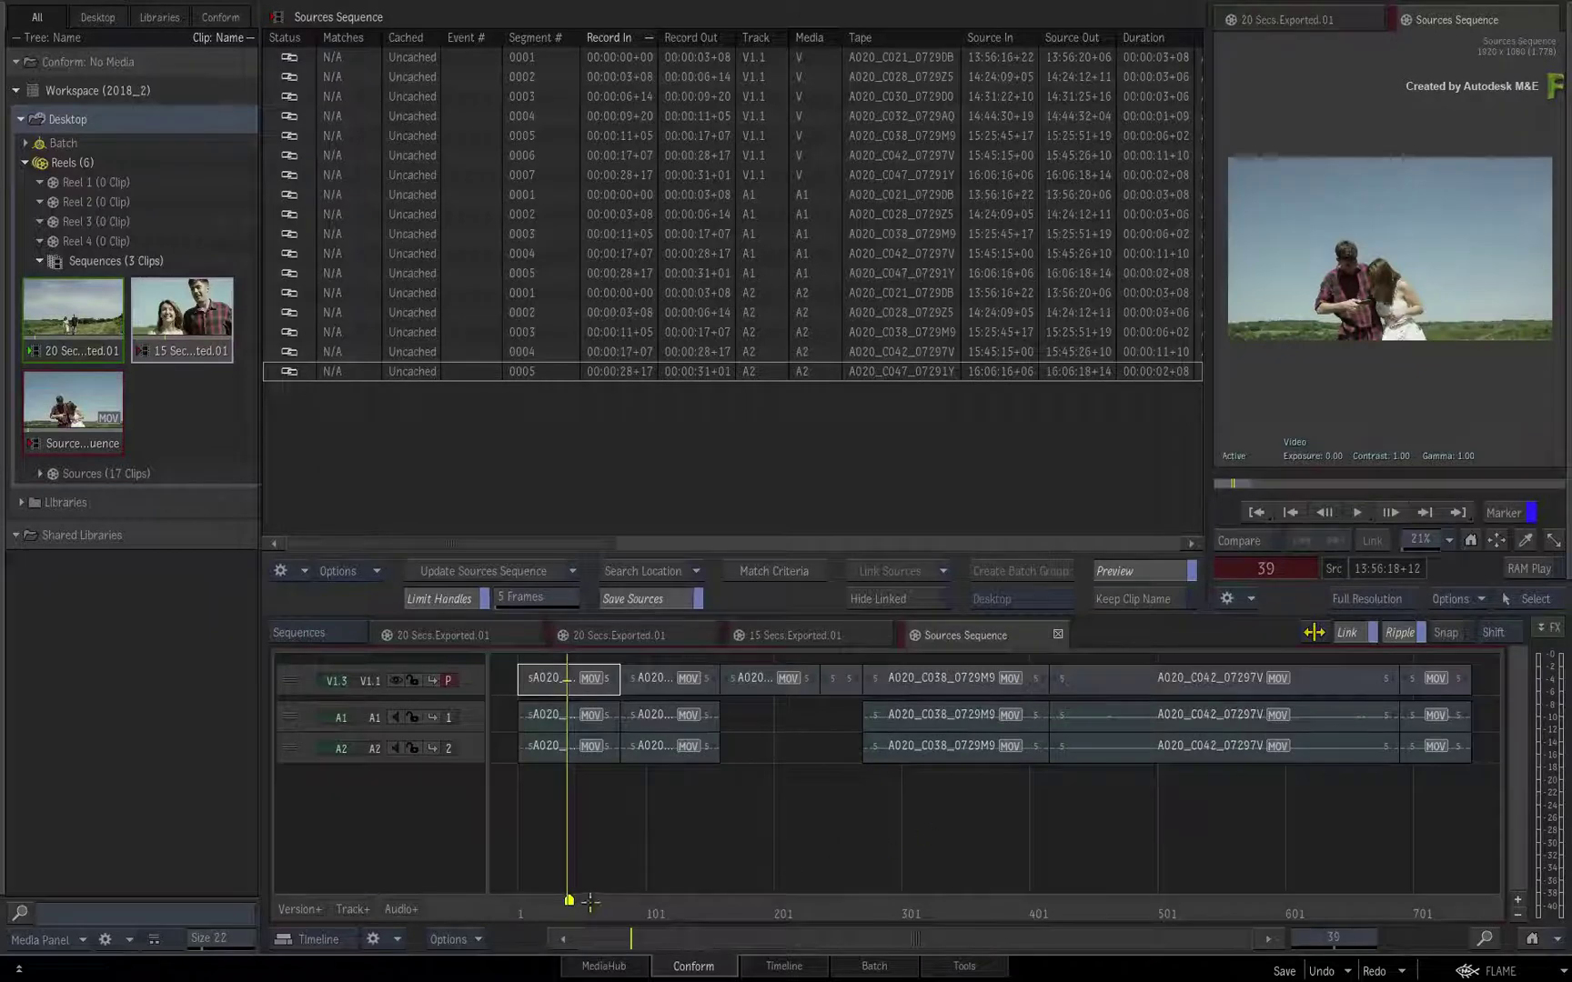
mouse_move(589, 901)
left_mouse_down()
mouse_move(627, 877)
mouse_move(1042, 877)
mouse_move(1368, 848)
mouse_move(1404, 831)
mouse_move(571, 882)
left_mouse_up()
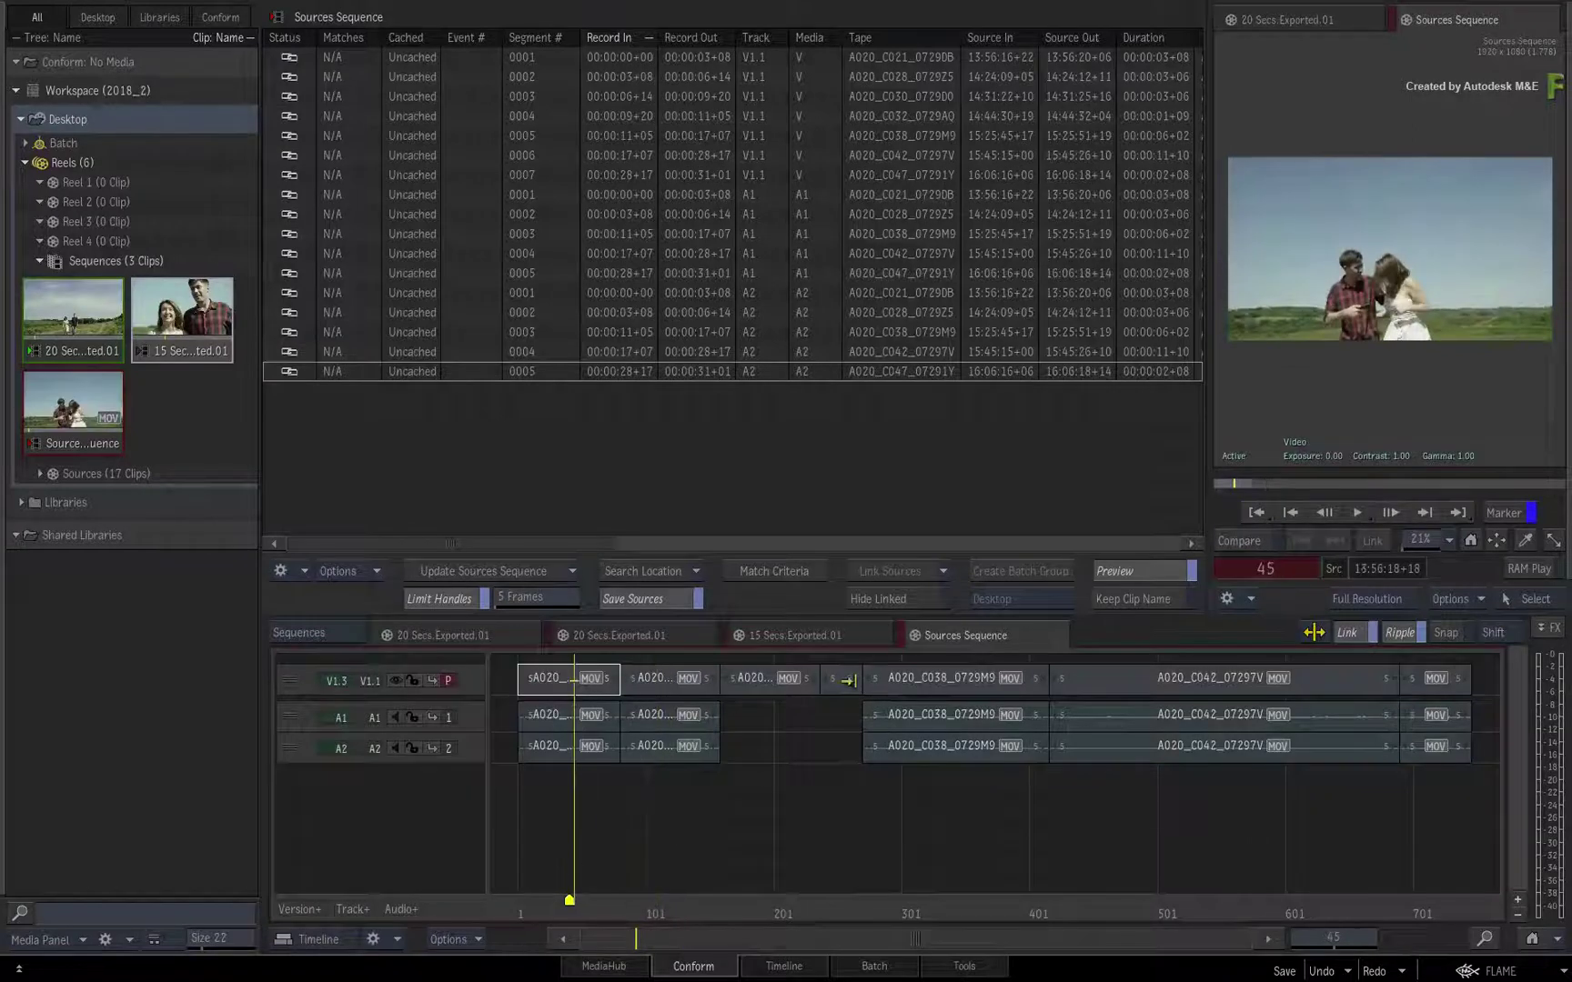
left_click(669, 898)
left_click_drag(669, 898, 646, 896)
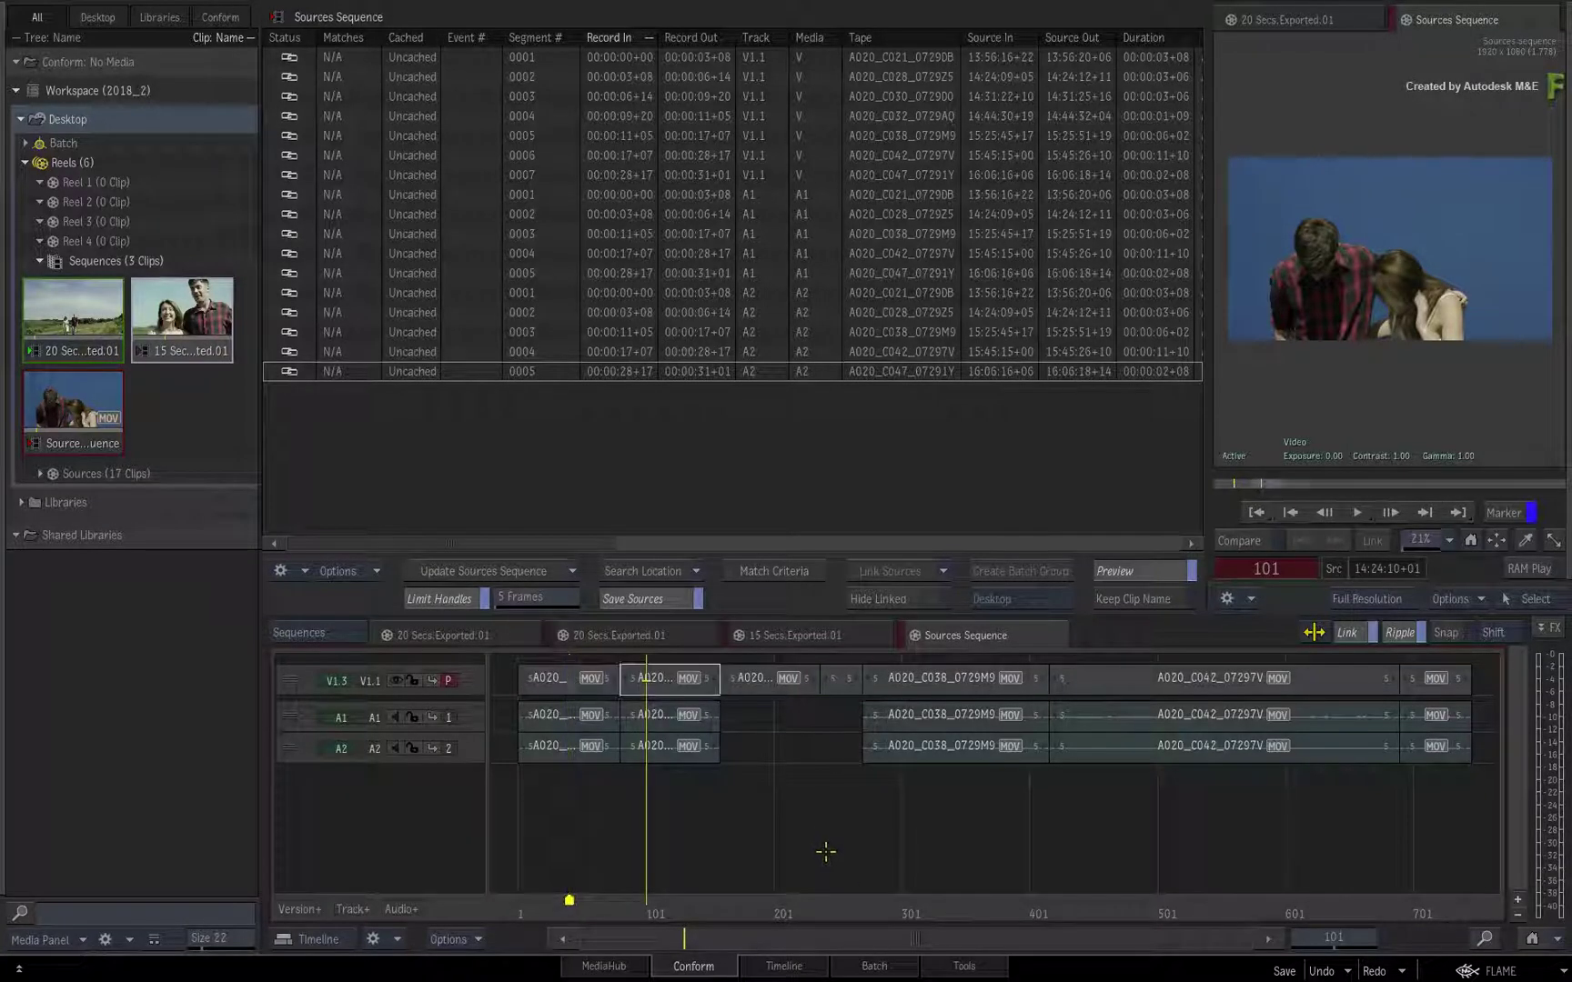
left_click(856, 637)
left_click(665, 639)
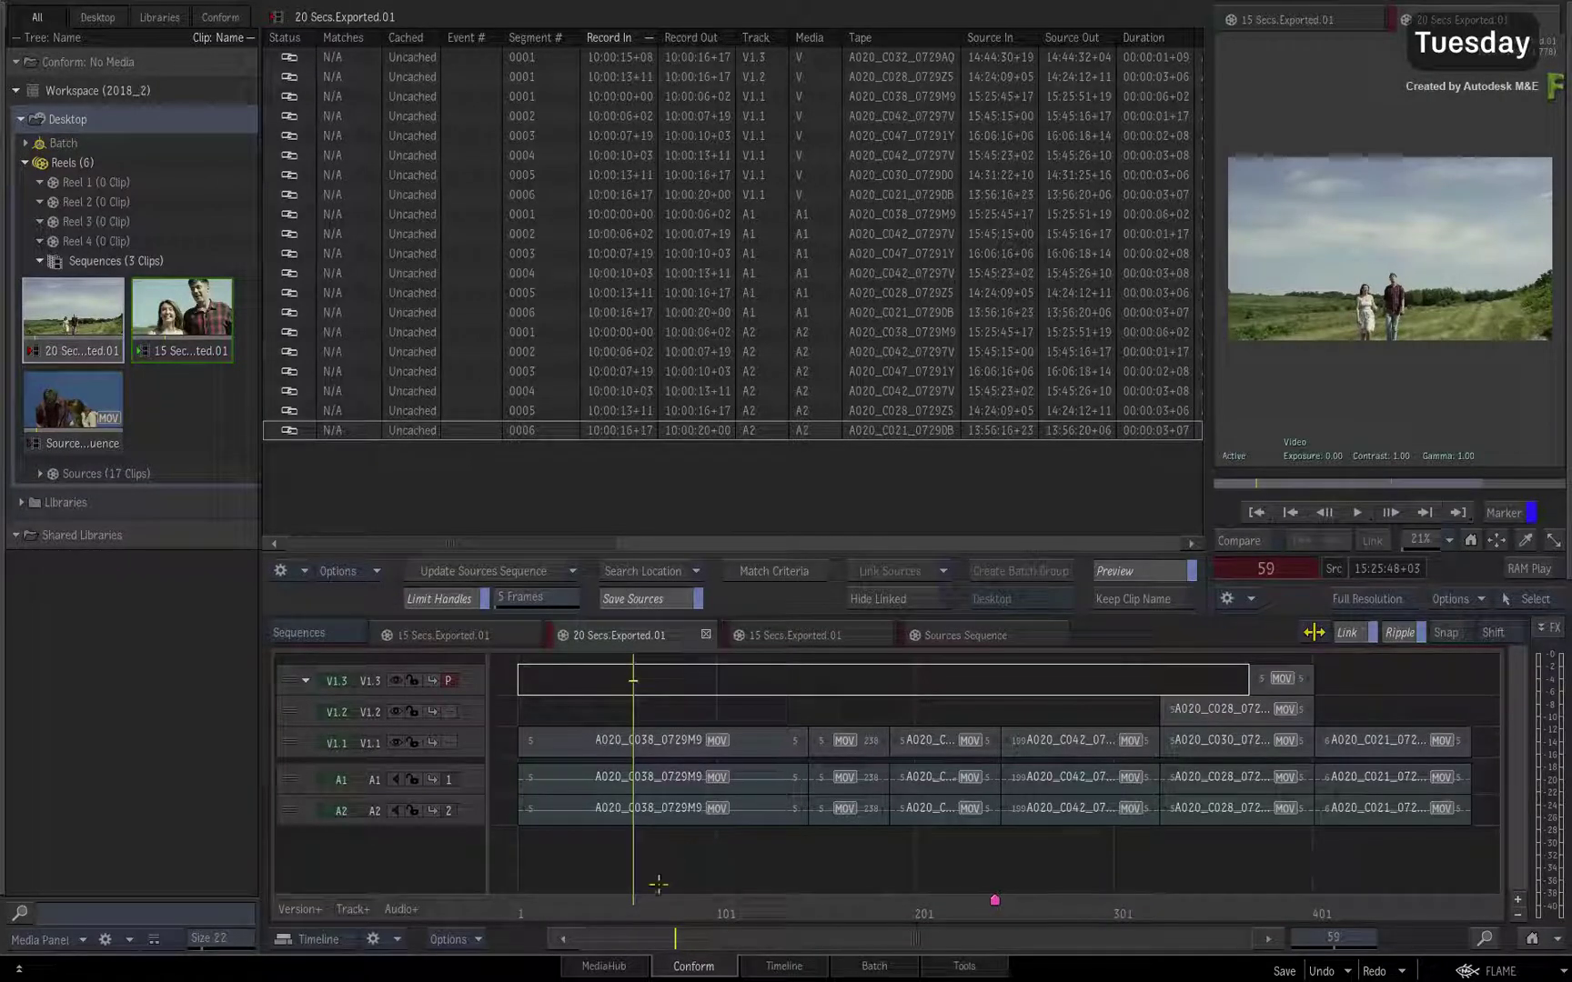
Step: Scrub the 15 Secs.Exported.01 edit to the woman's close-up shot
left_click(833, 634)
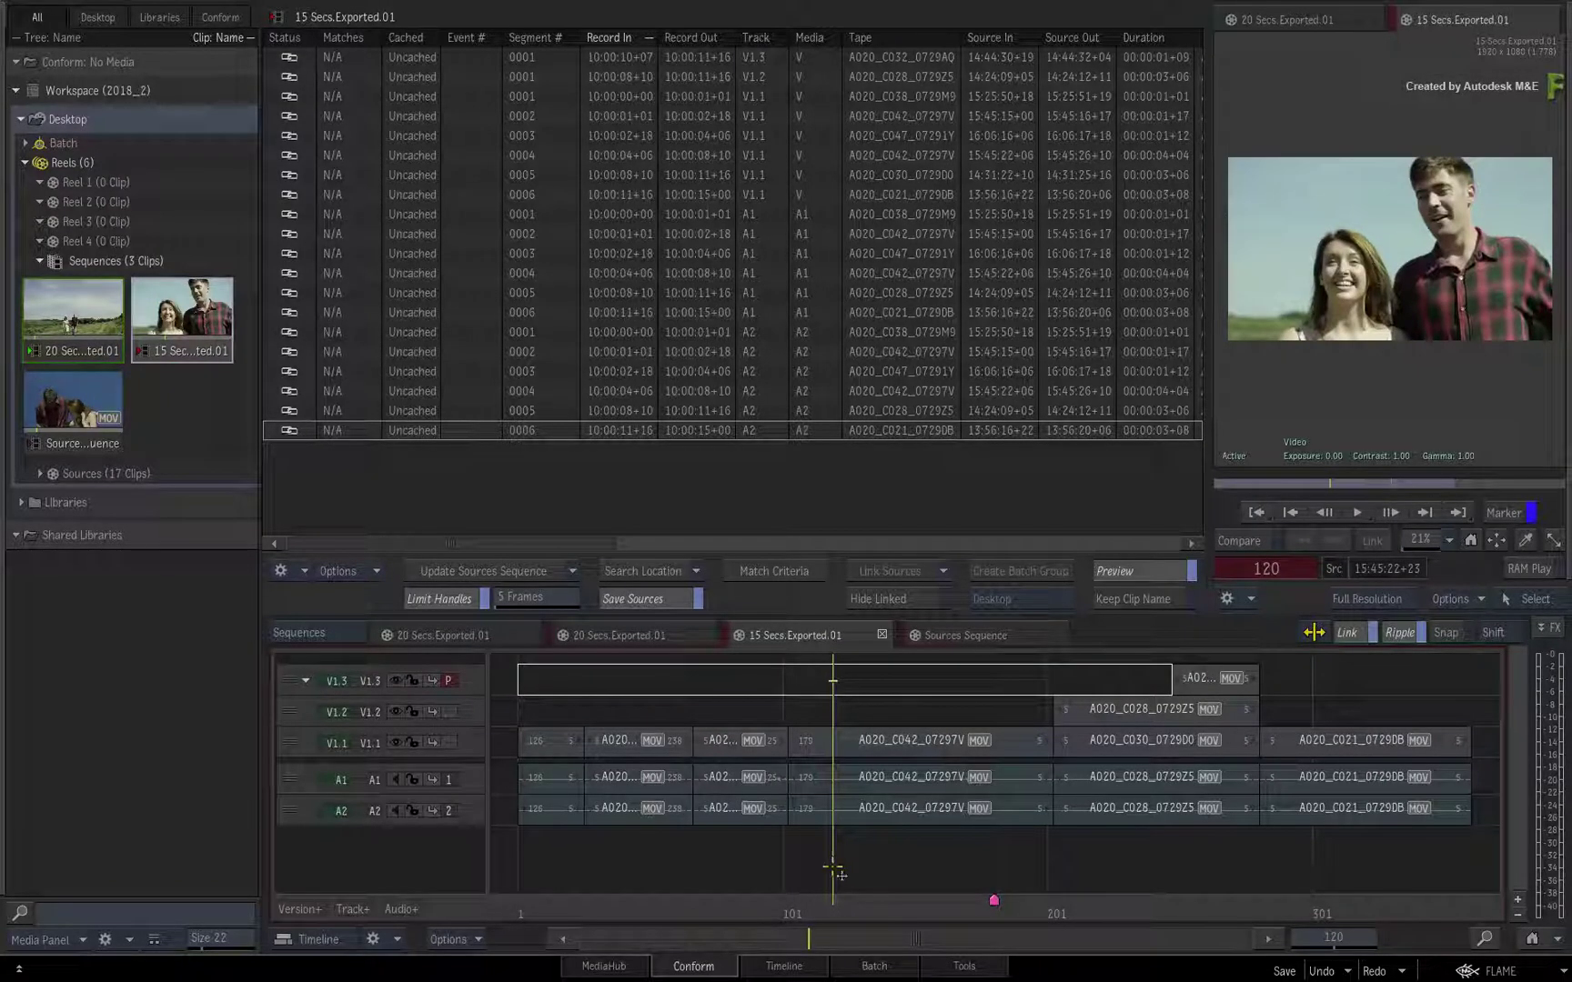
left_click_drag(819, 898, 795, 839)
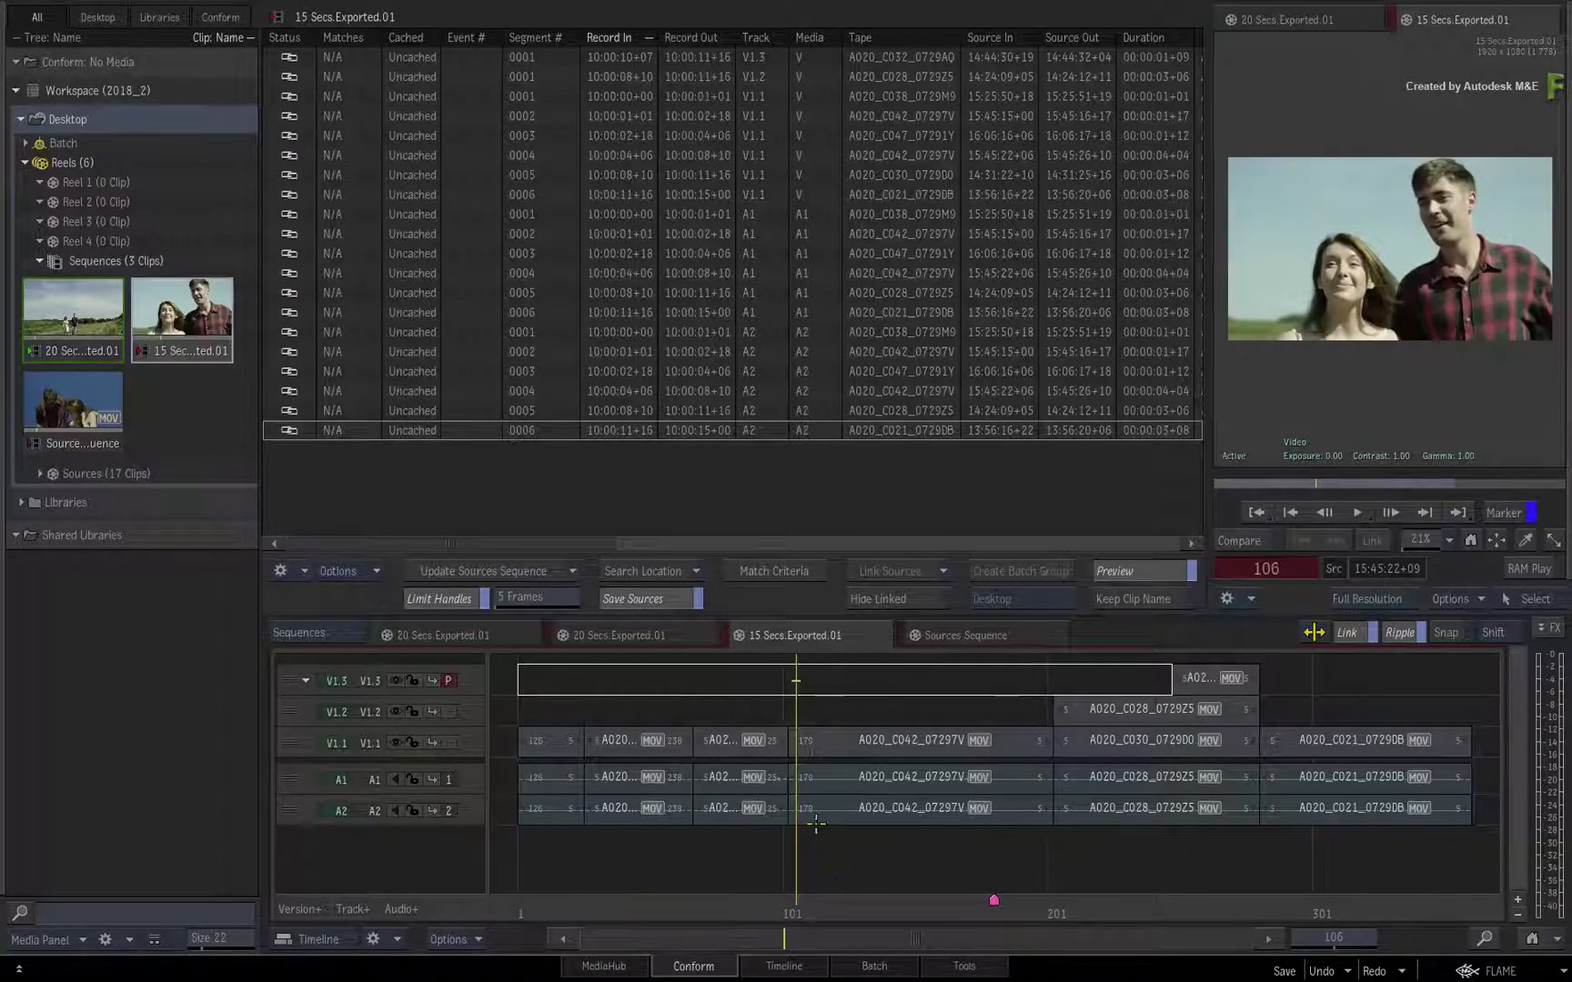
left_click_drag(800, 877, 775, 828)
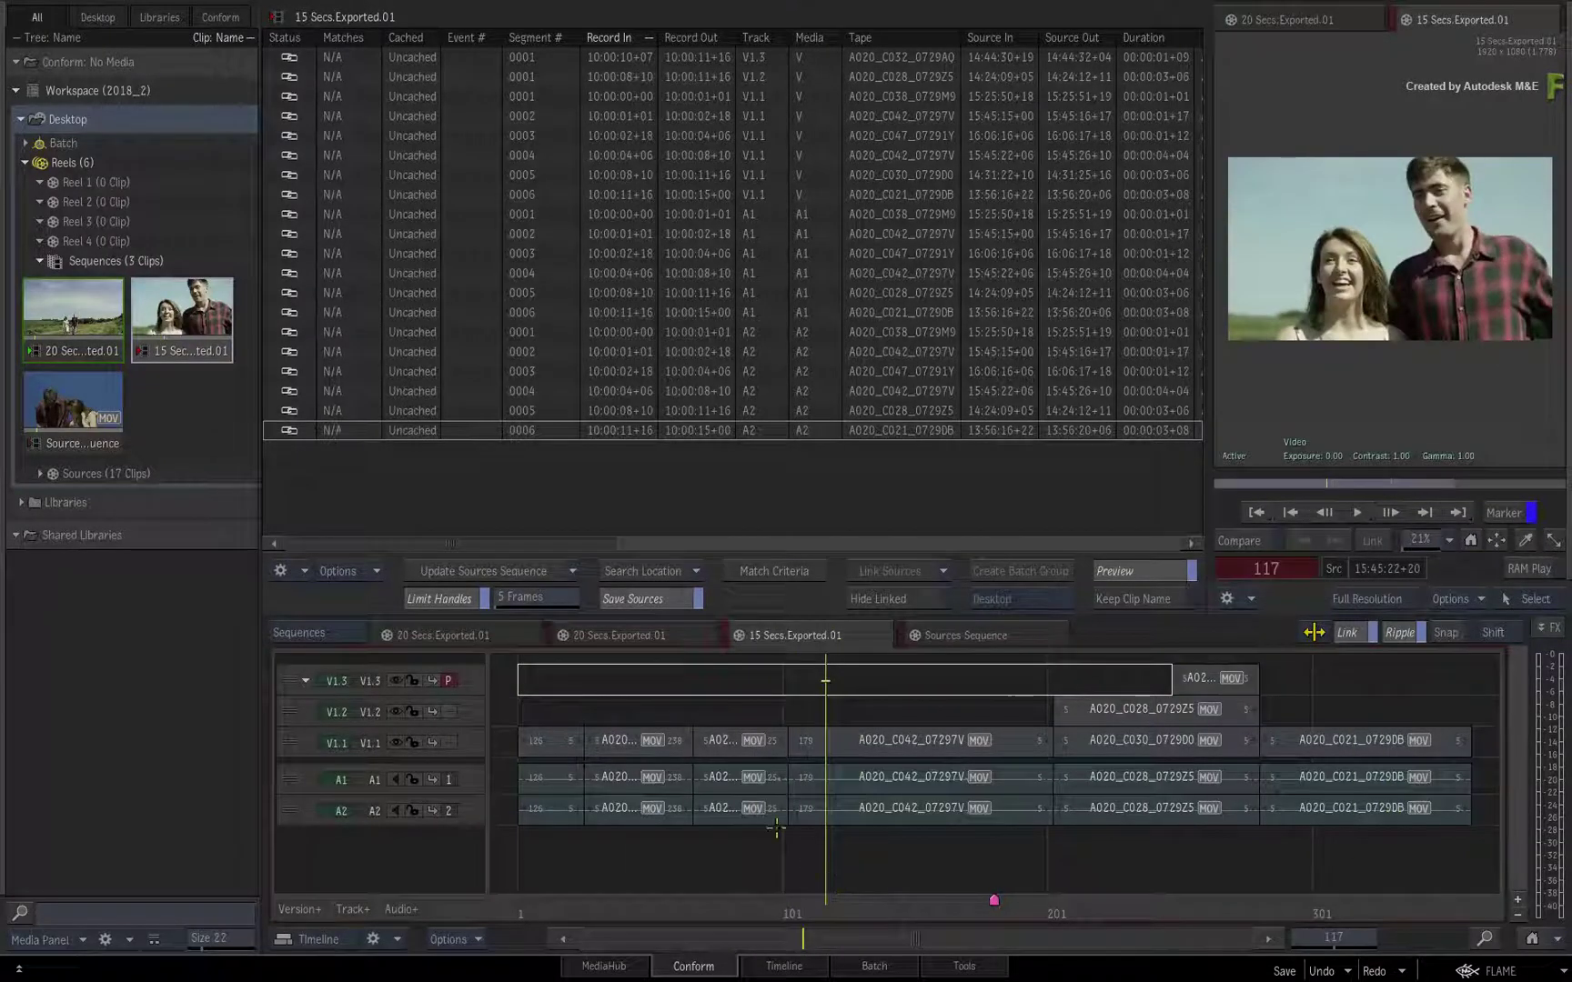
Step: Scrub through the 20 Secs.Exported.01 edit, then go back to 15 Secs.Exported.01
left_click(637, 635)
left_click_drag(635, 884, 776, 877)
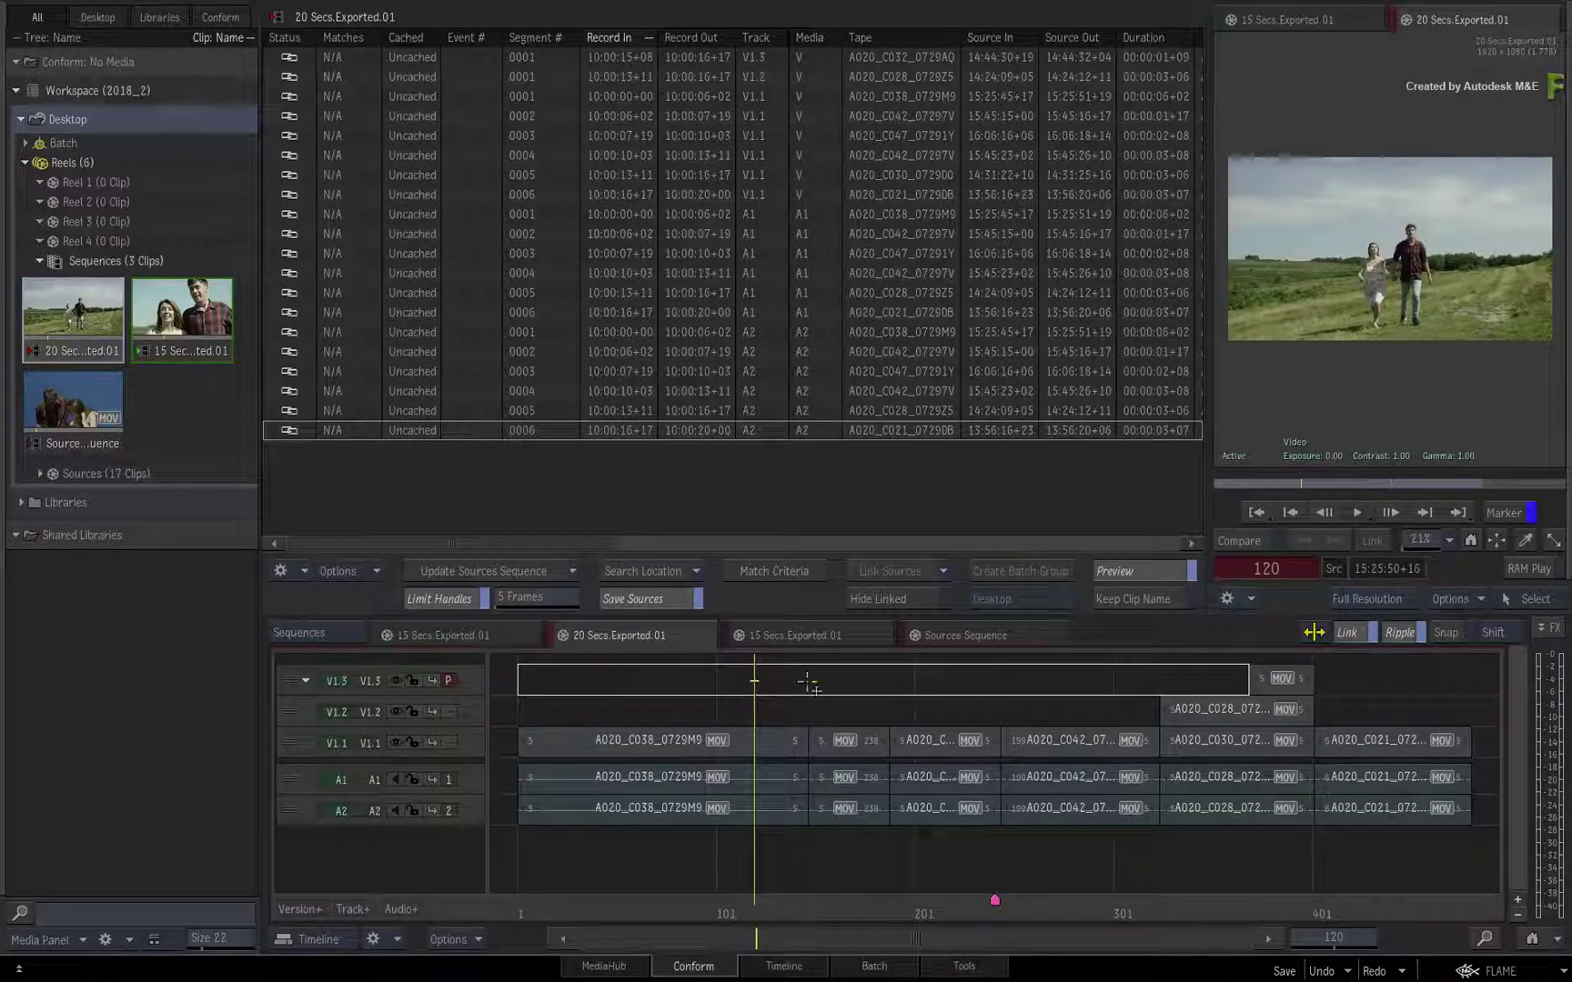
left_click(791, 636)
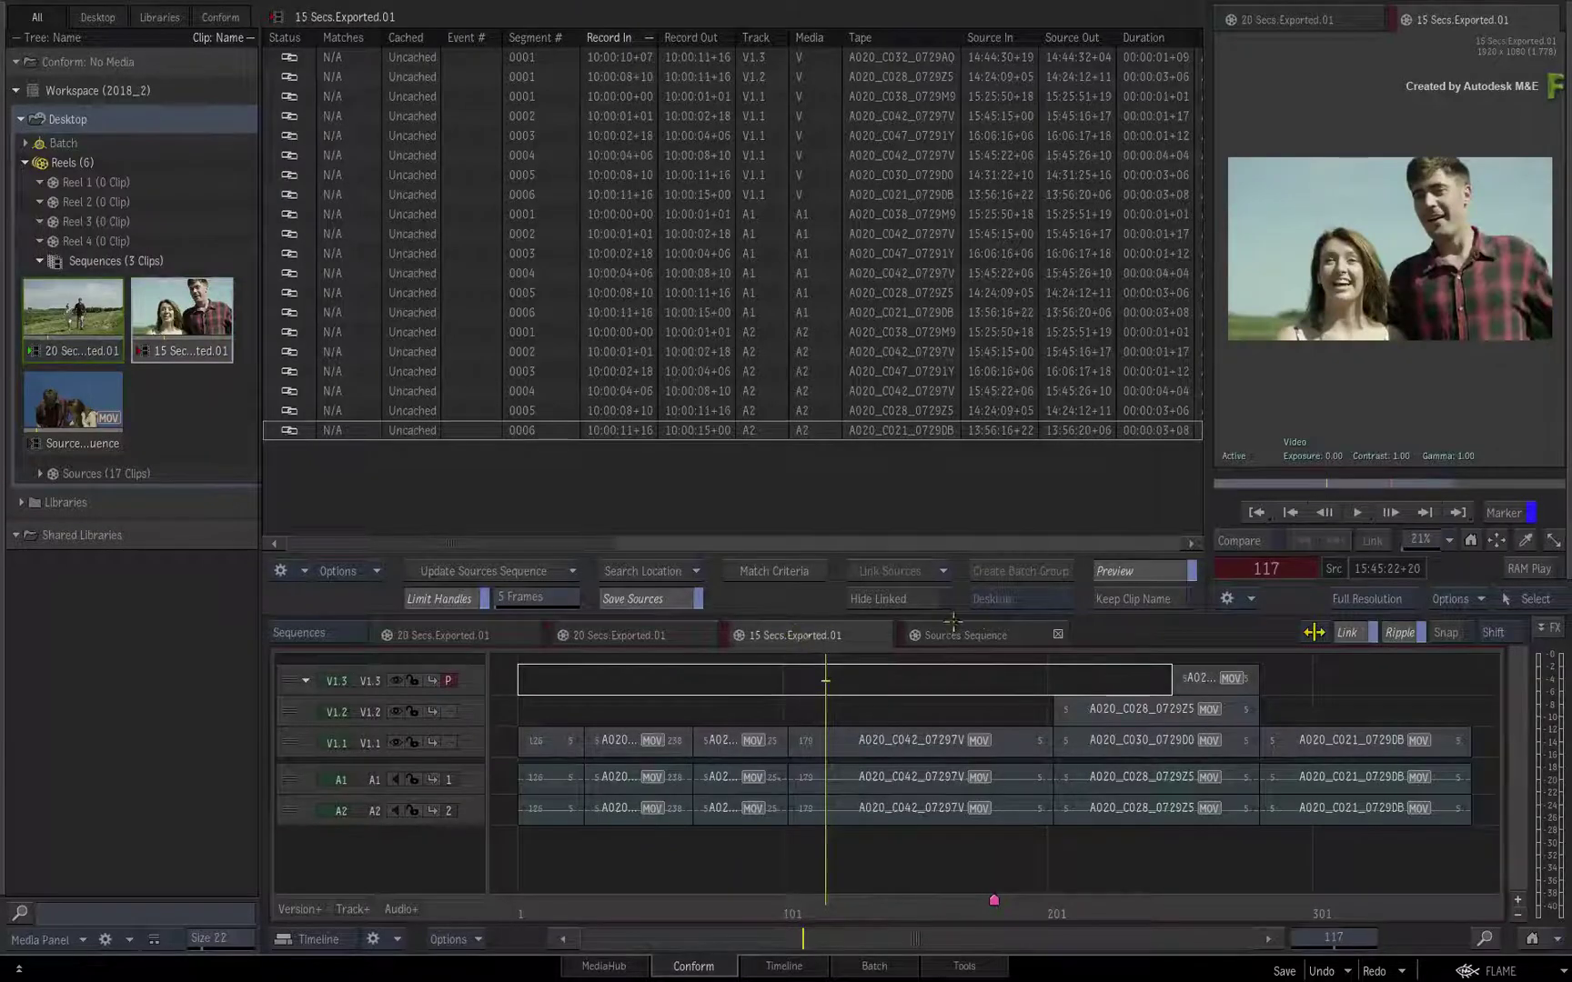
left_click(960, 634)
Step: Close the Sources Sequence, settle on 20 Secs.Exported.01, and list the new-sequence building options
left_click(842, 634)
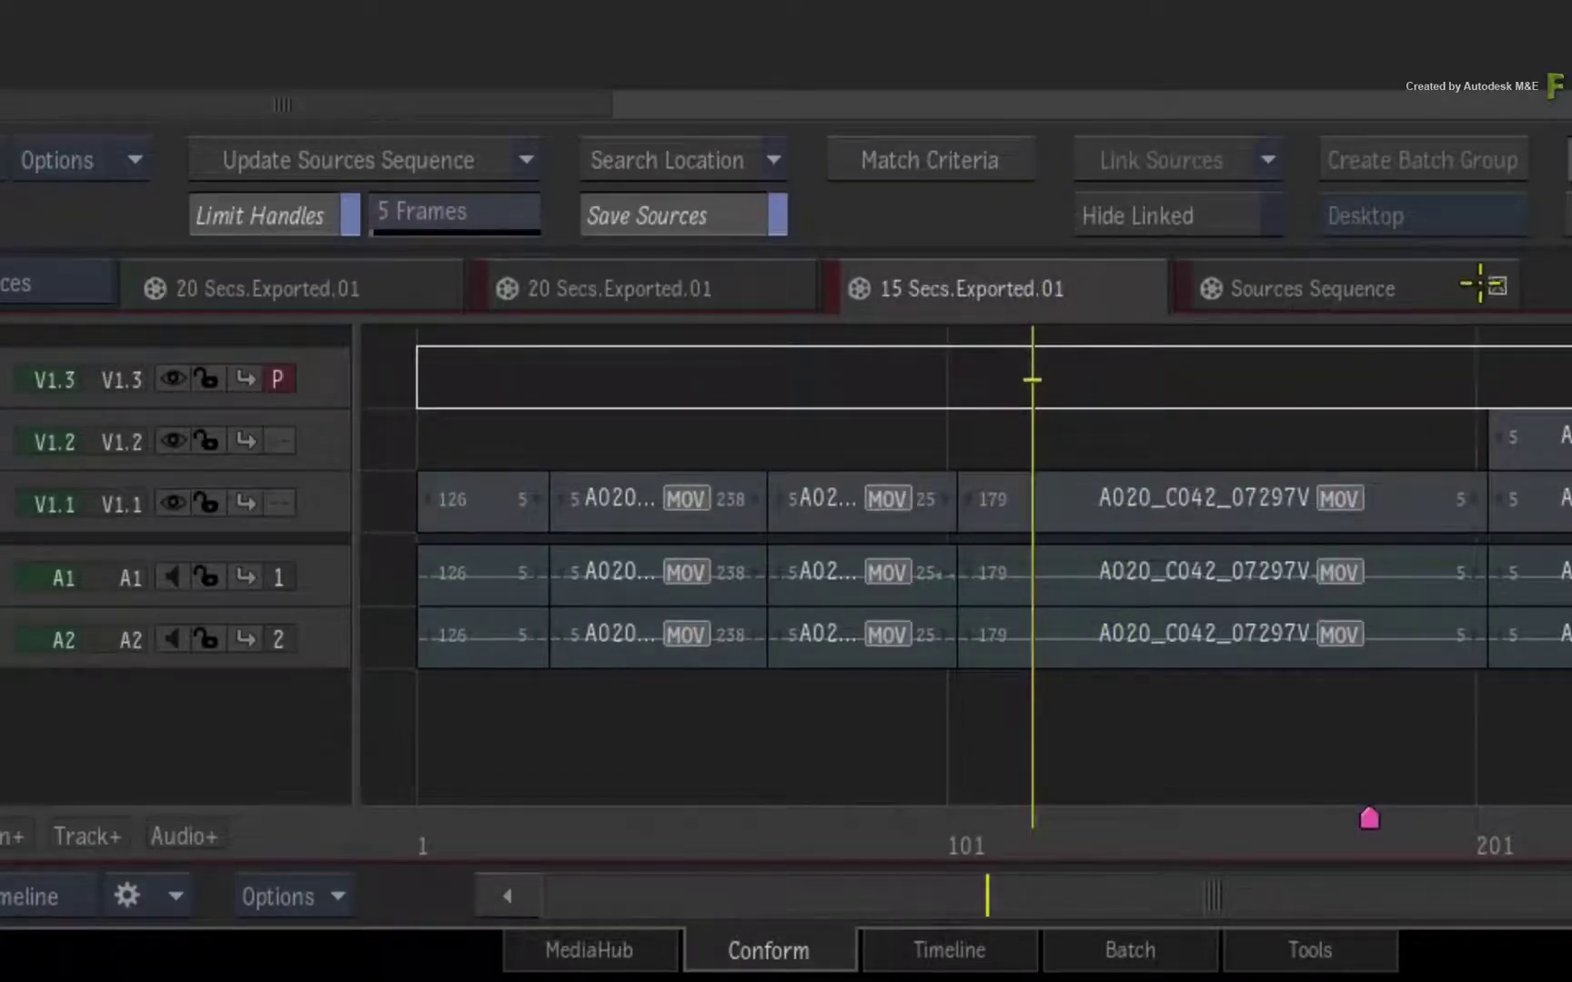
left_click(1494, 286)
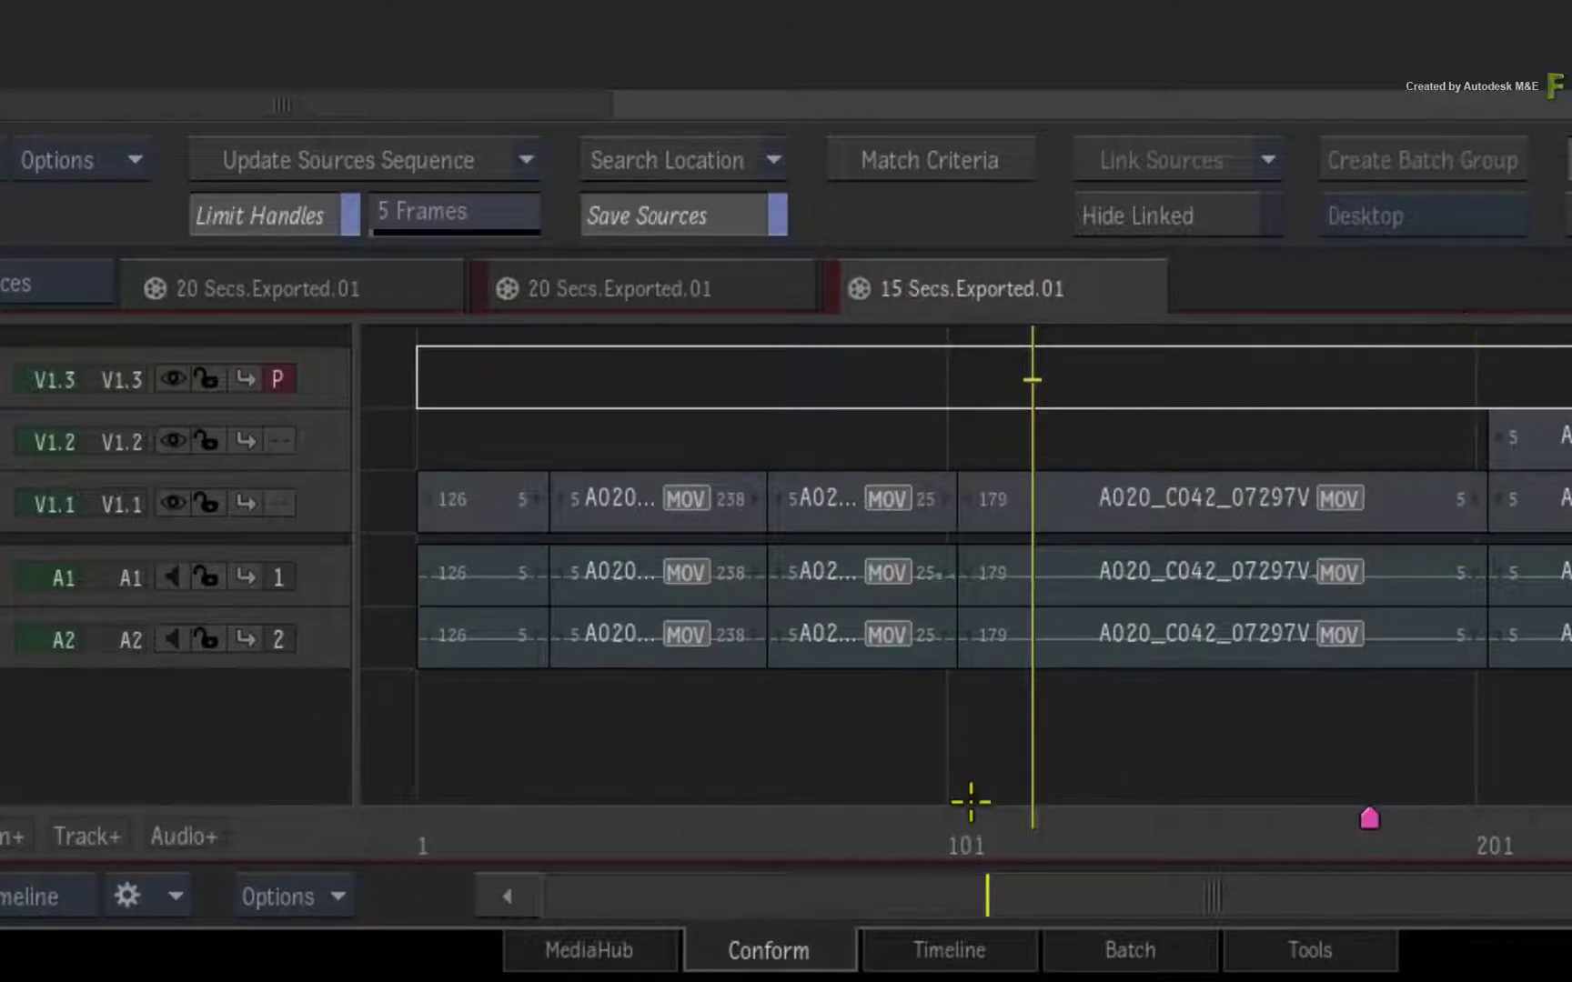
left_click(717, 289)
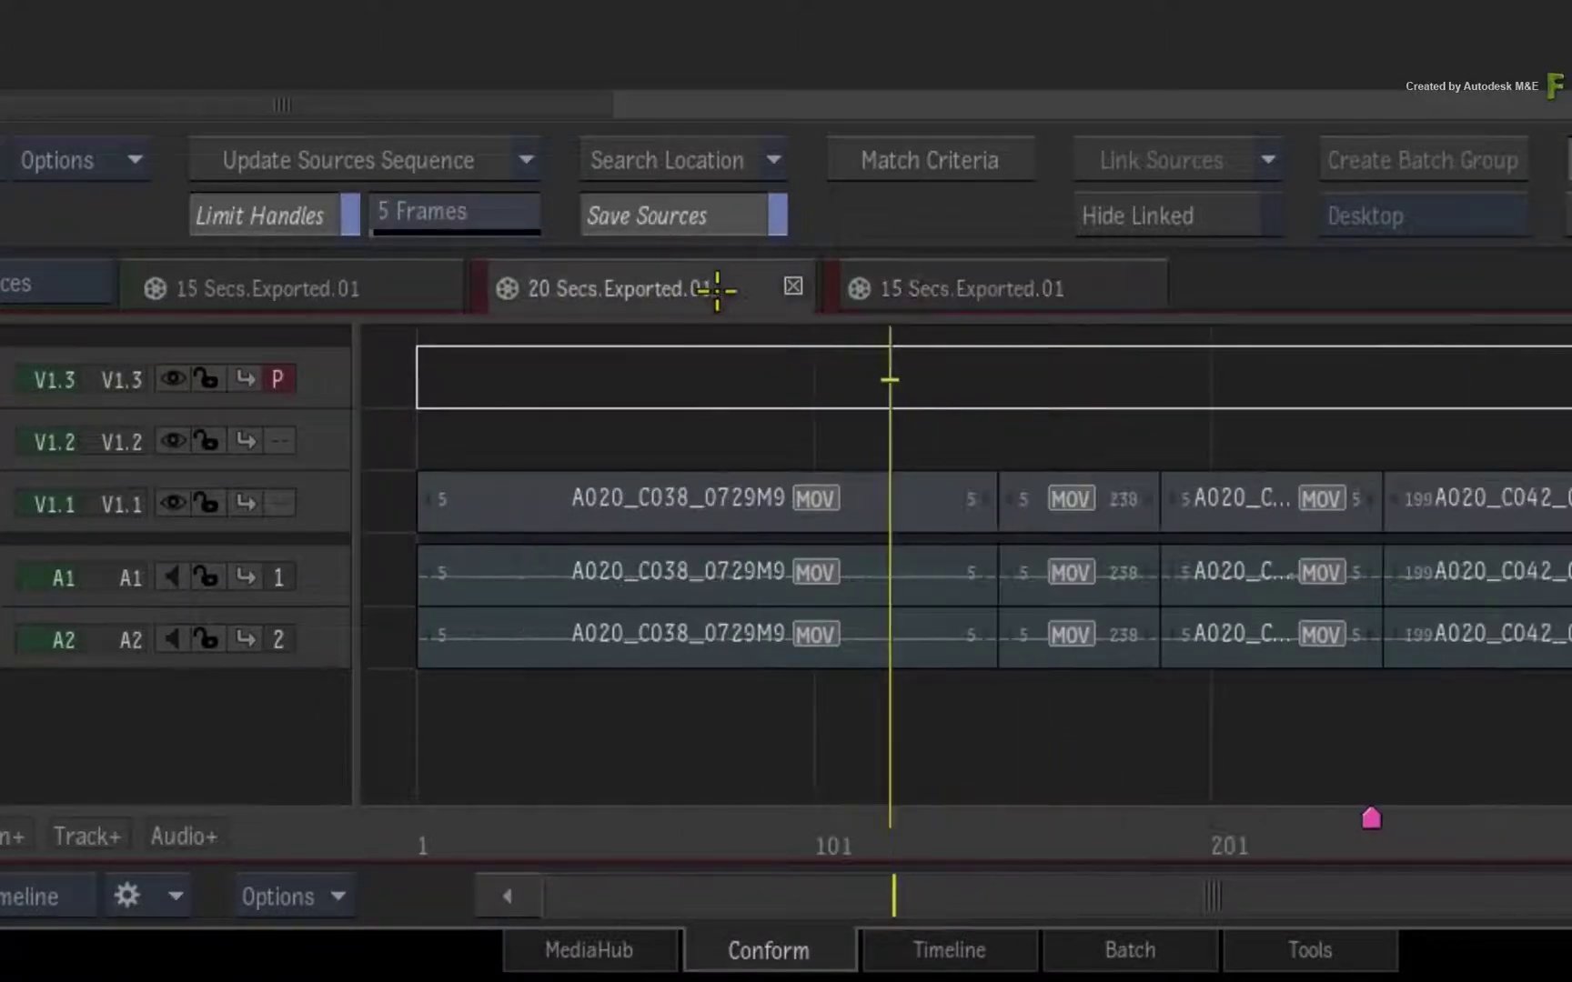
left_click(949, 288)
left_click(702, 288)
left_click(526, 158)
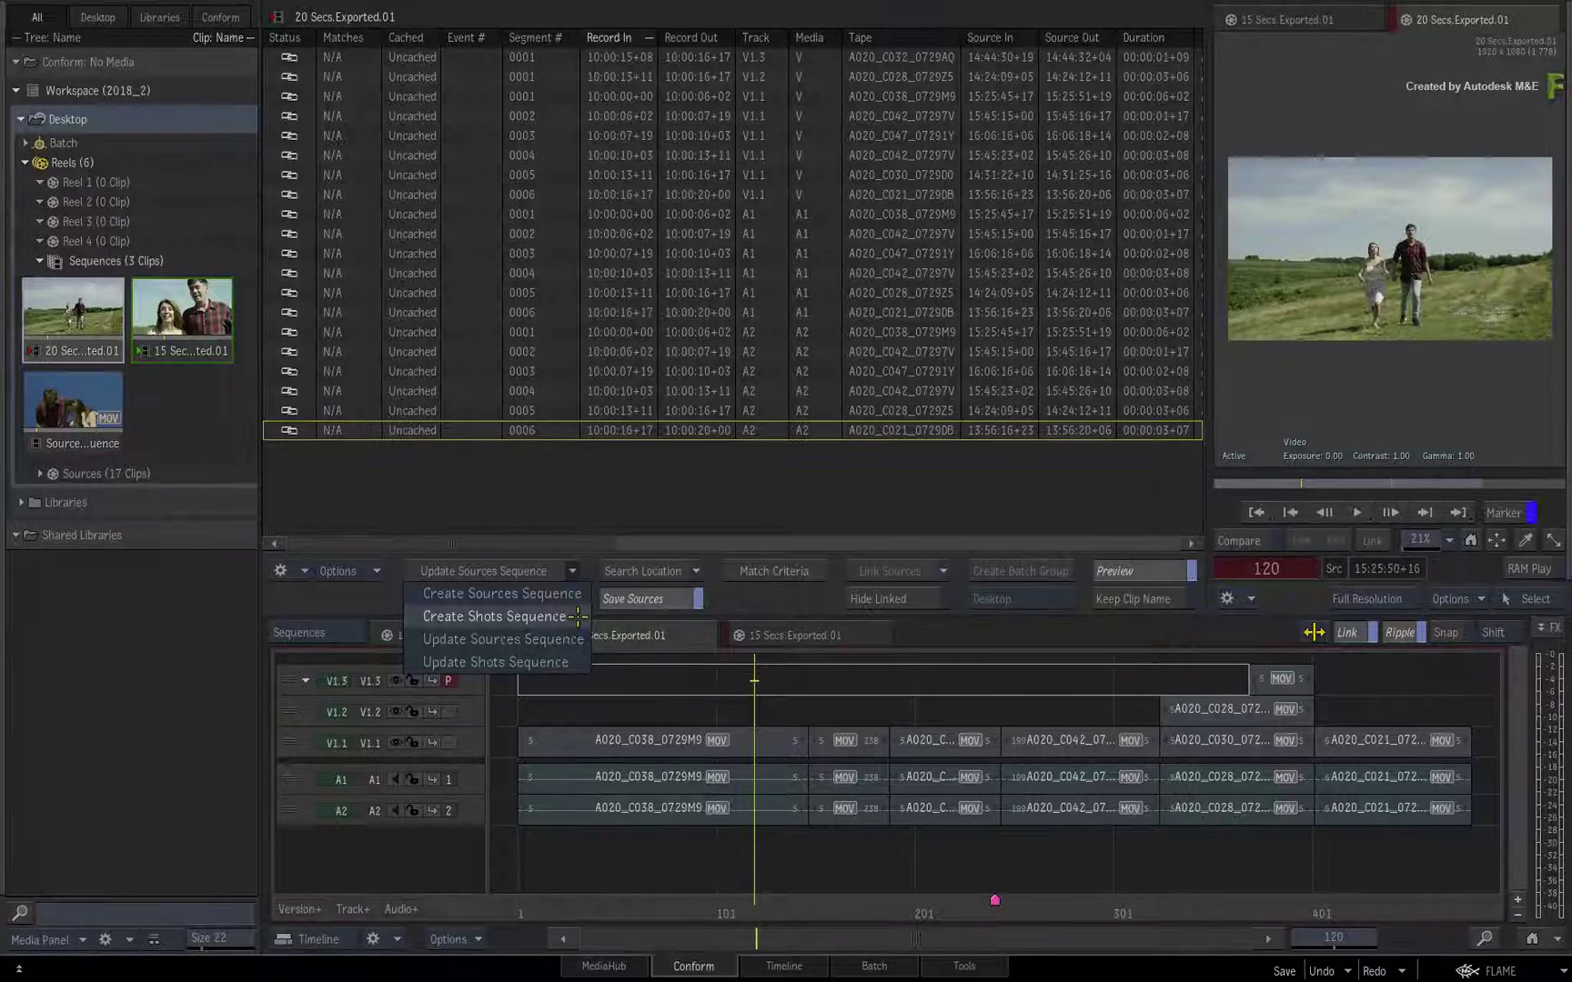
Step: Create a Shots Sequence, scrub it, compare it with the 15 Secs edit, then reselect it
left_click(576, 617)
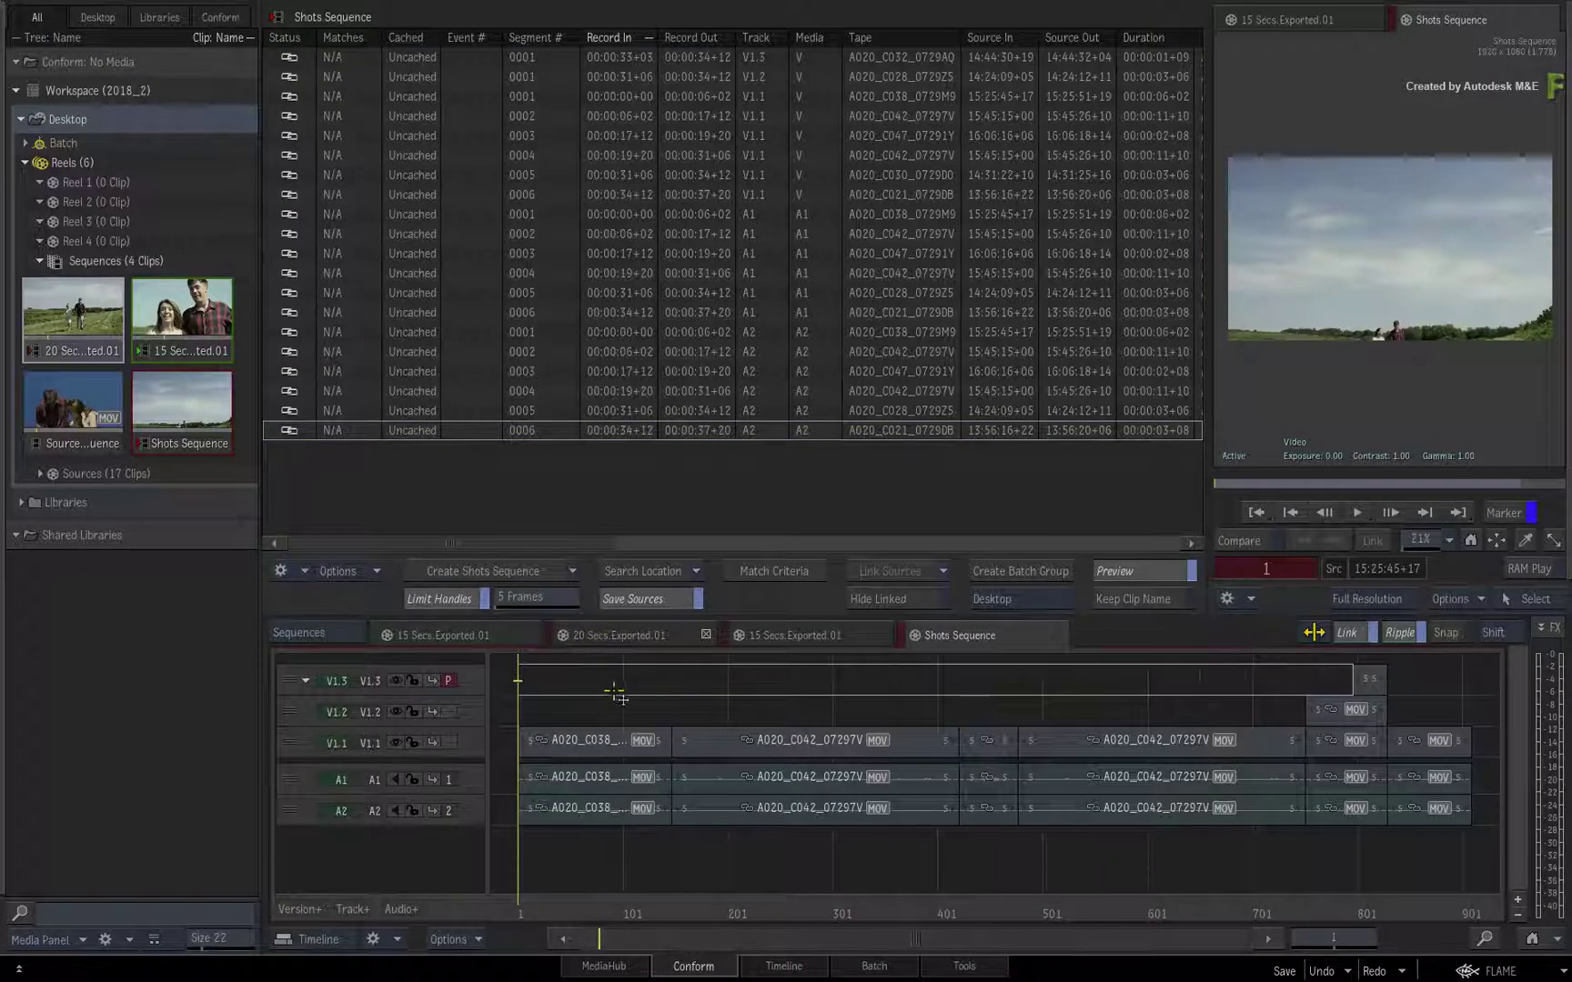
left_click_drag(550, 877, 1192, 832)
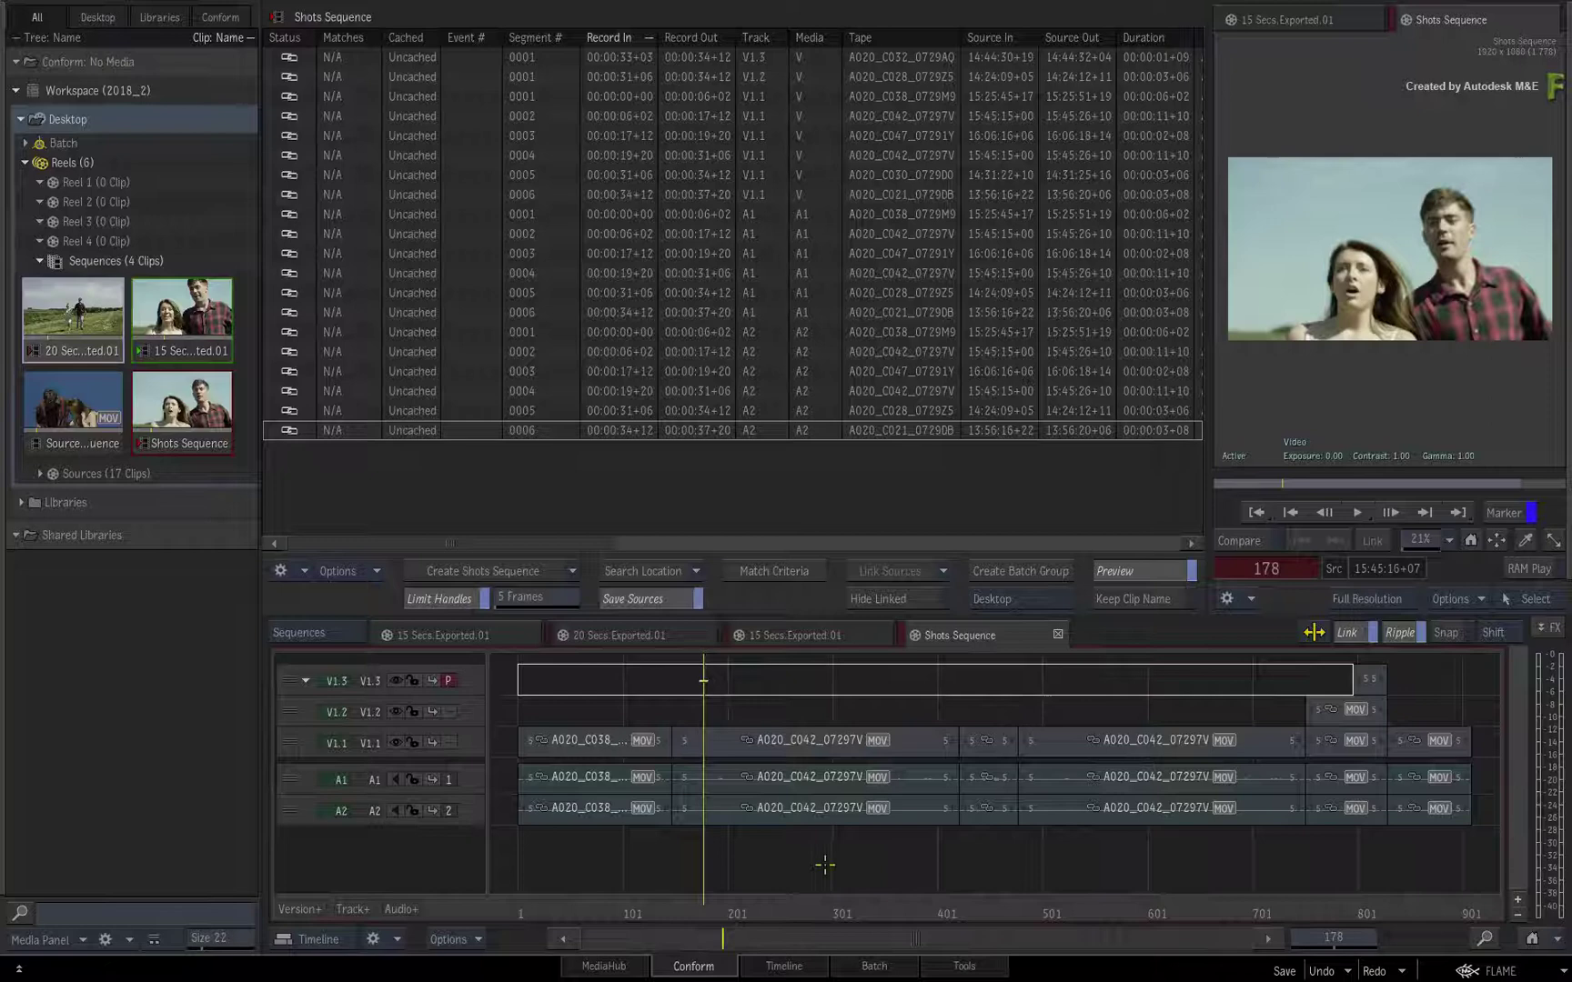
left_click(789, 635)
left_click(661, 634)
left_click(787, 635)
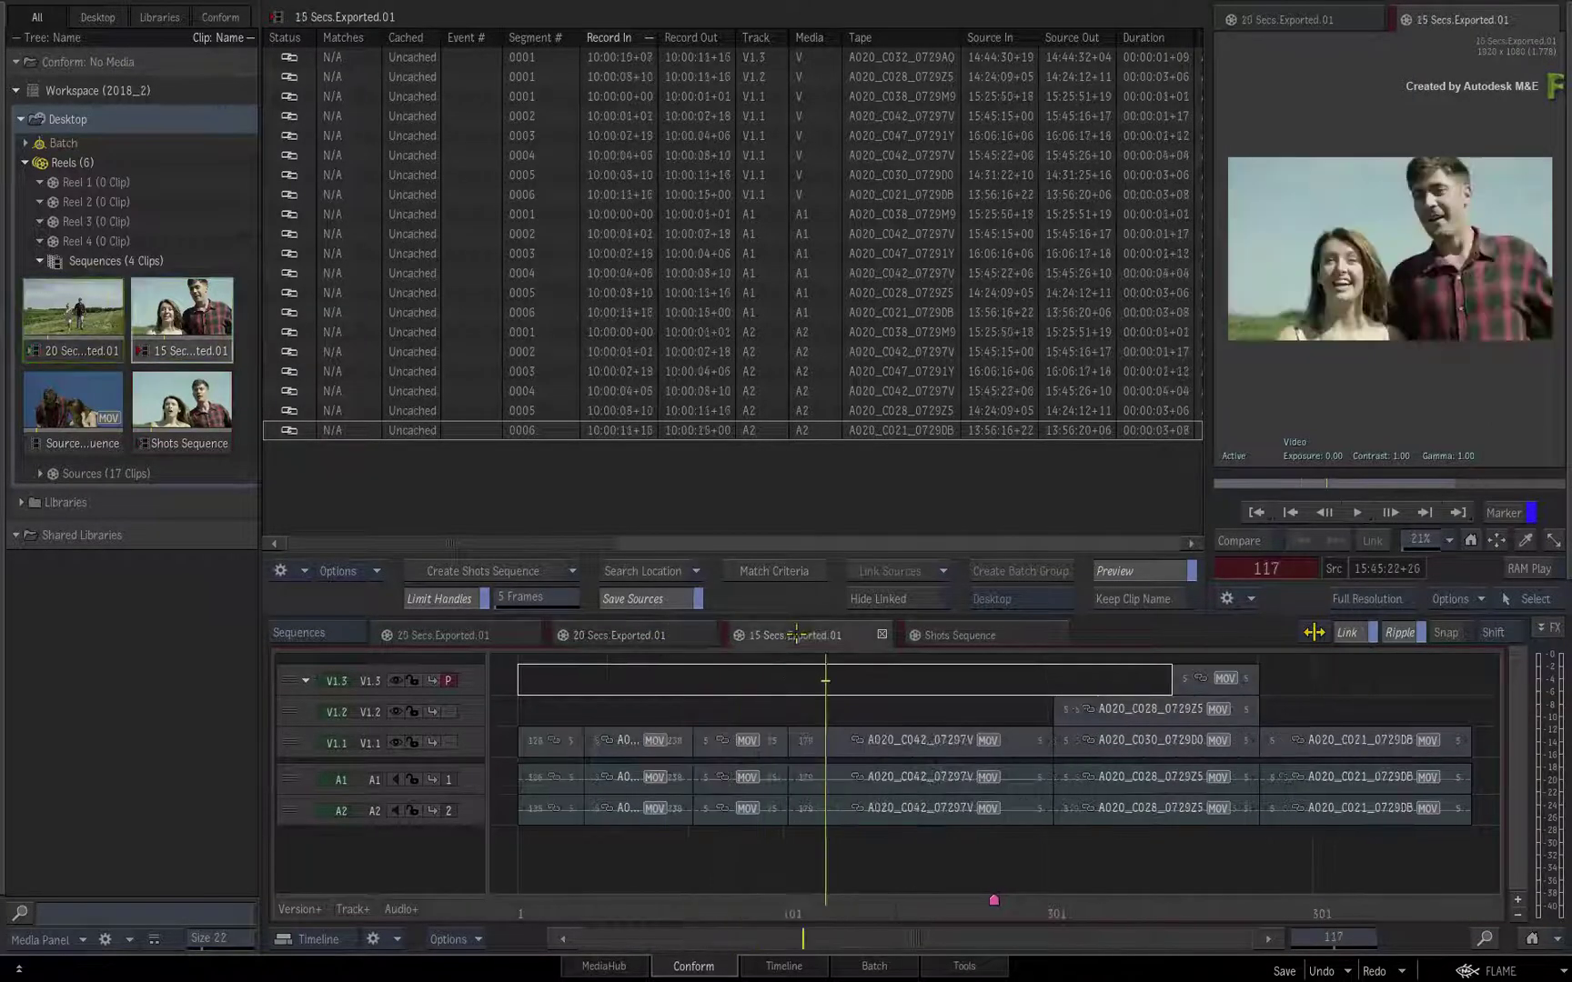
left_click(1342, 255)
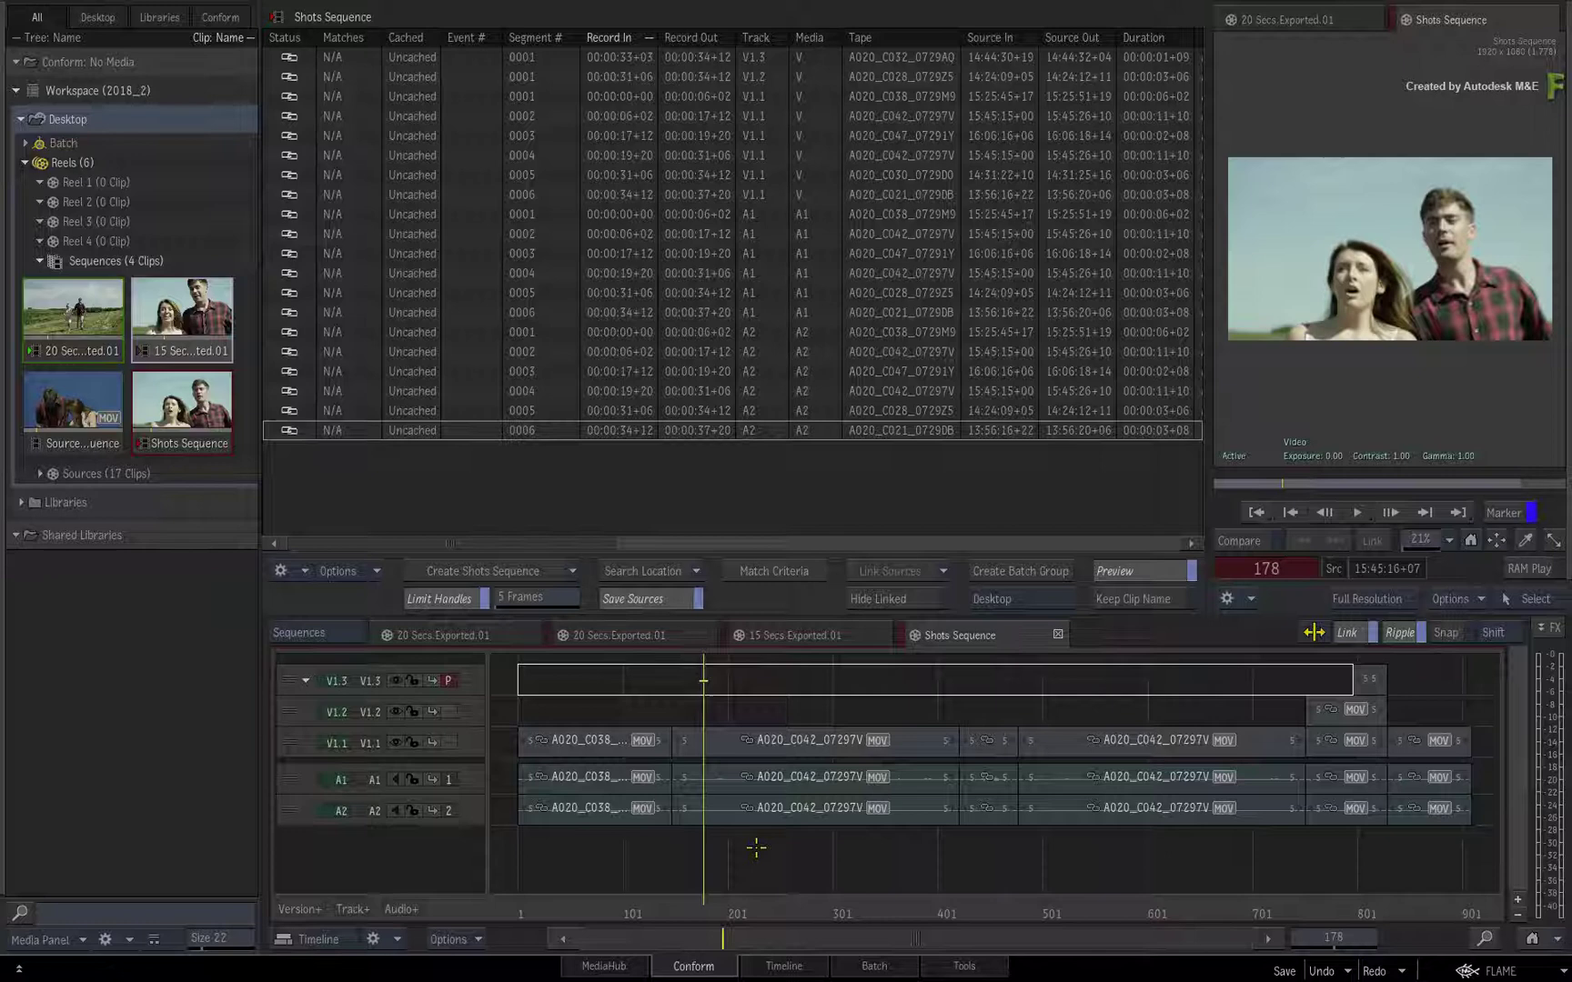
Step: Show the Shots Sequence in Timeline with the player above an enlarged timeline, playhead near the end
left_click(758, 961)
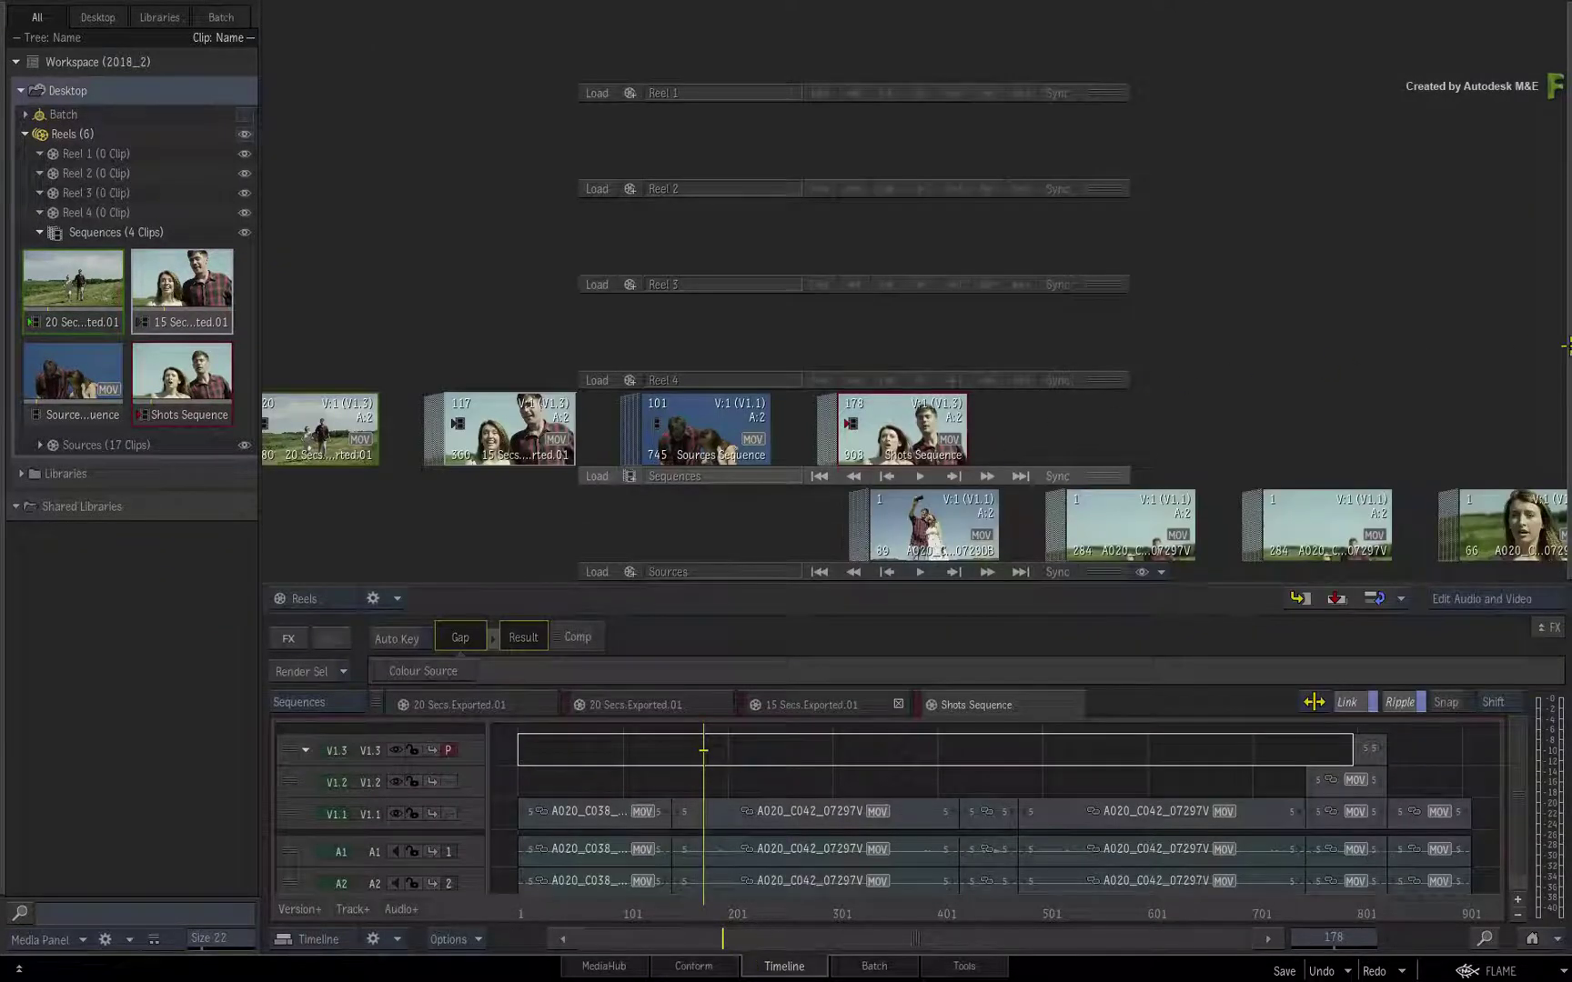
key("grave")
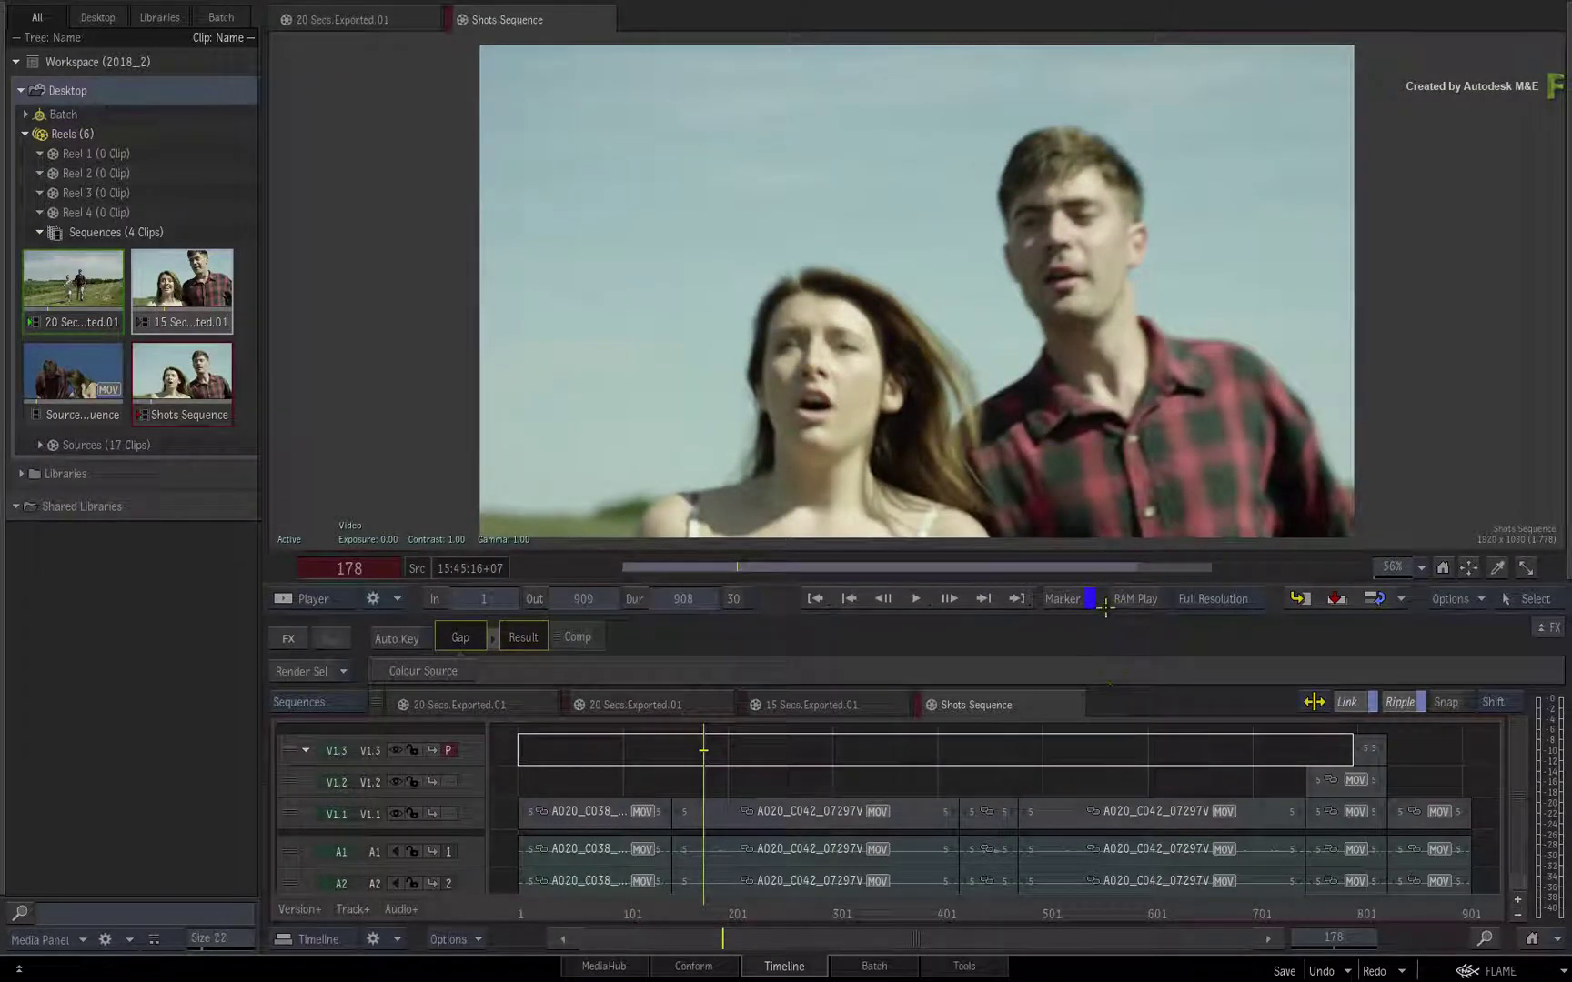
left_click_drag(1104, 615, 1092, 519)
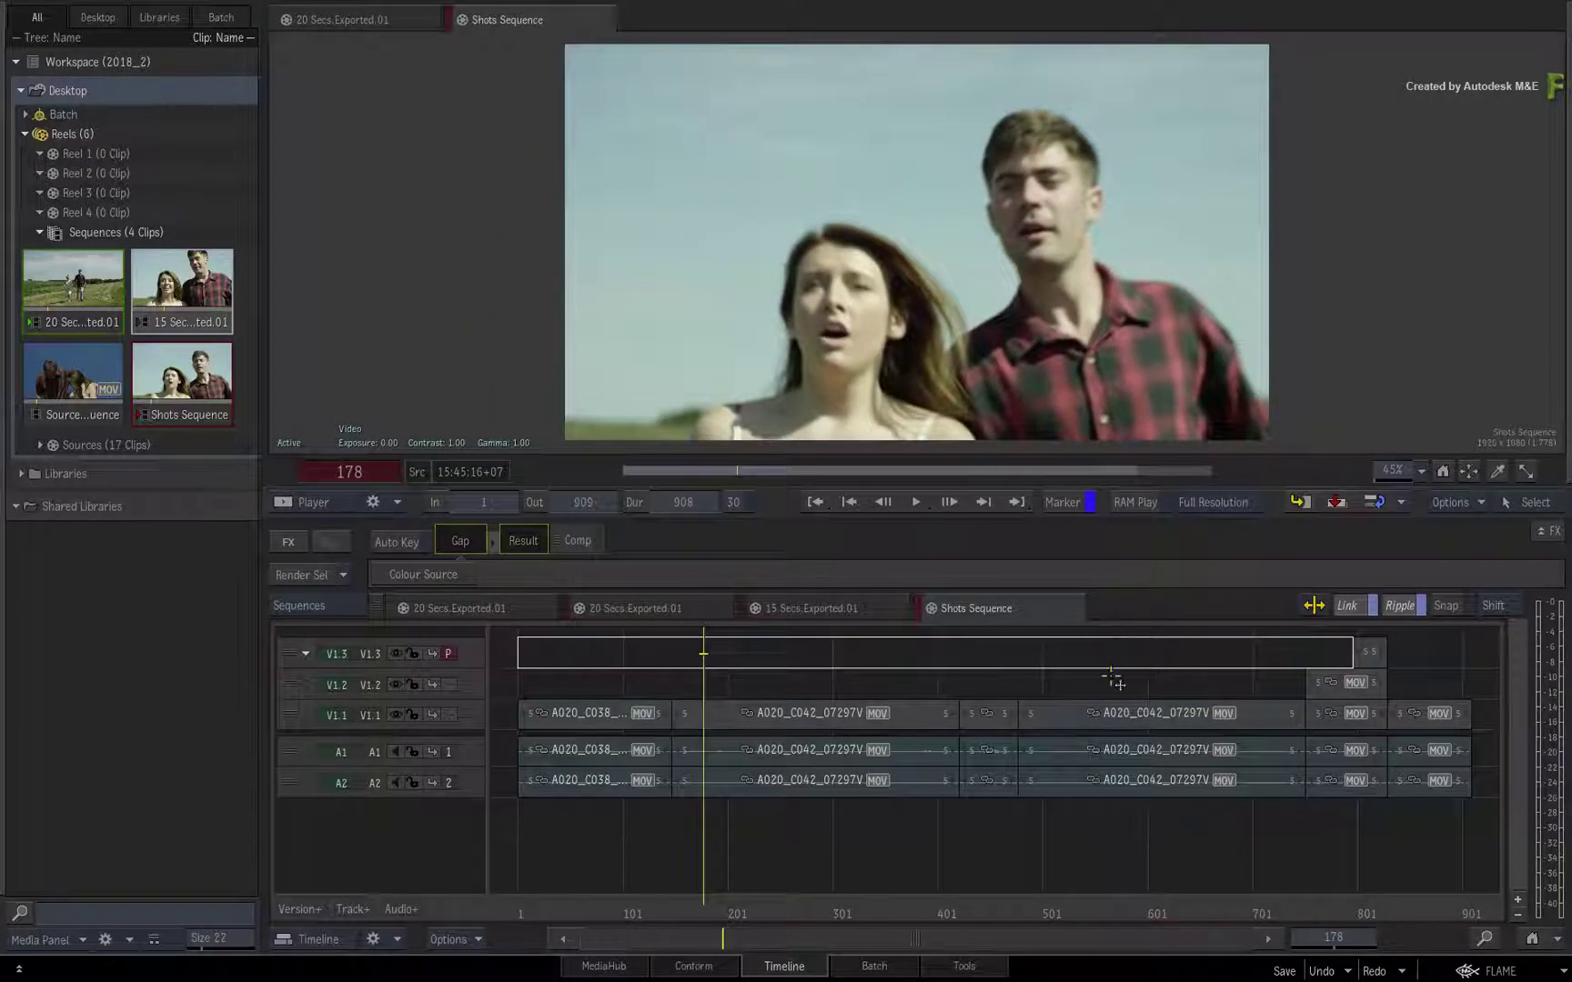
left_click_drag(765, 909, 1403, 826)
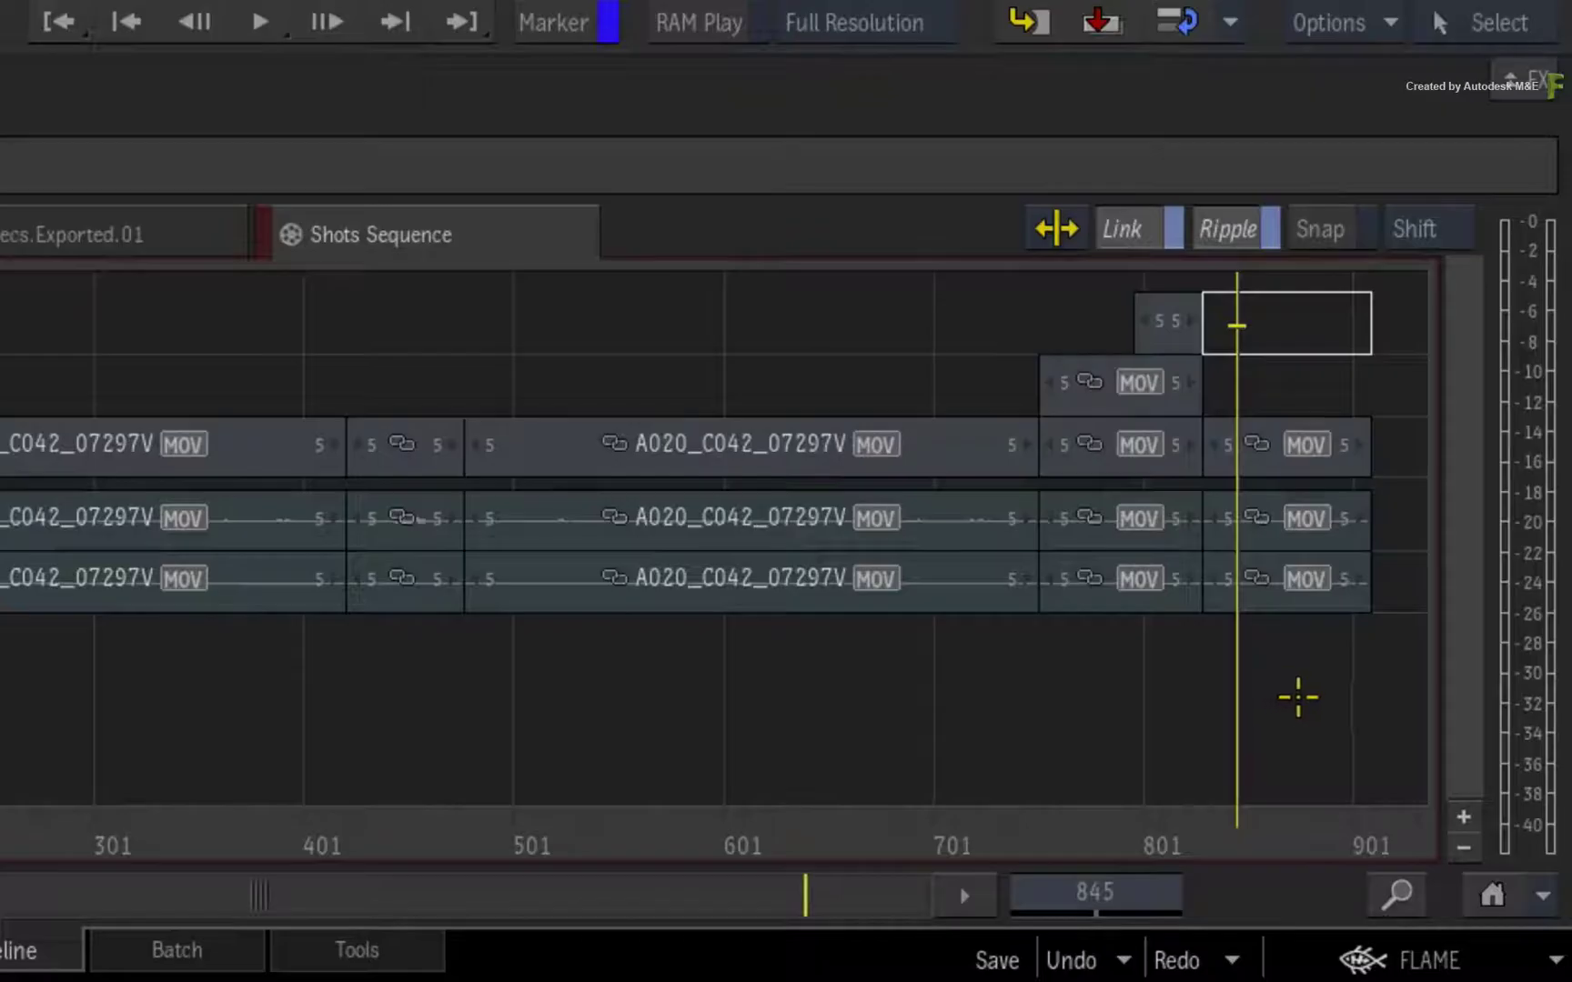
Step: Add a 2D Transform to shot A020_C021_0729DB and scale it from 100 to 64
scroll(803, 754, "up", 3)
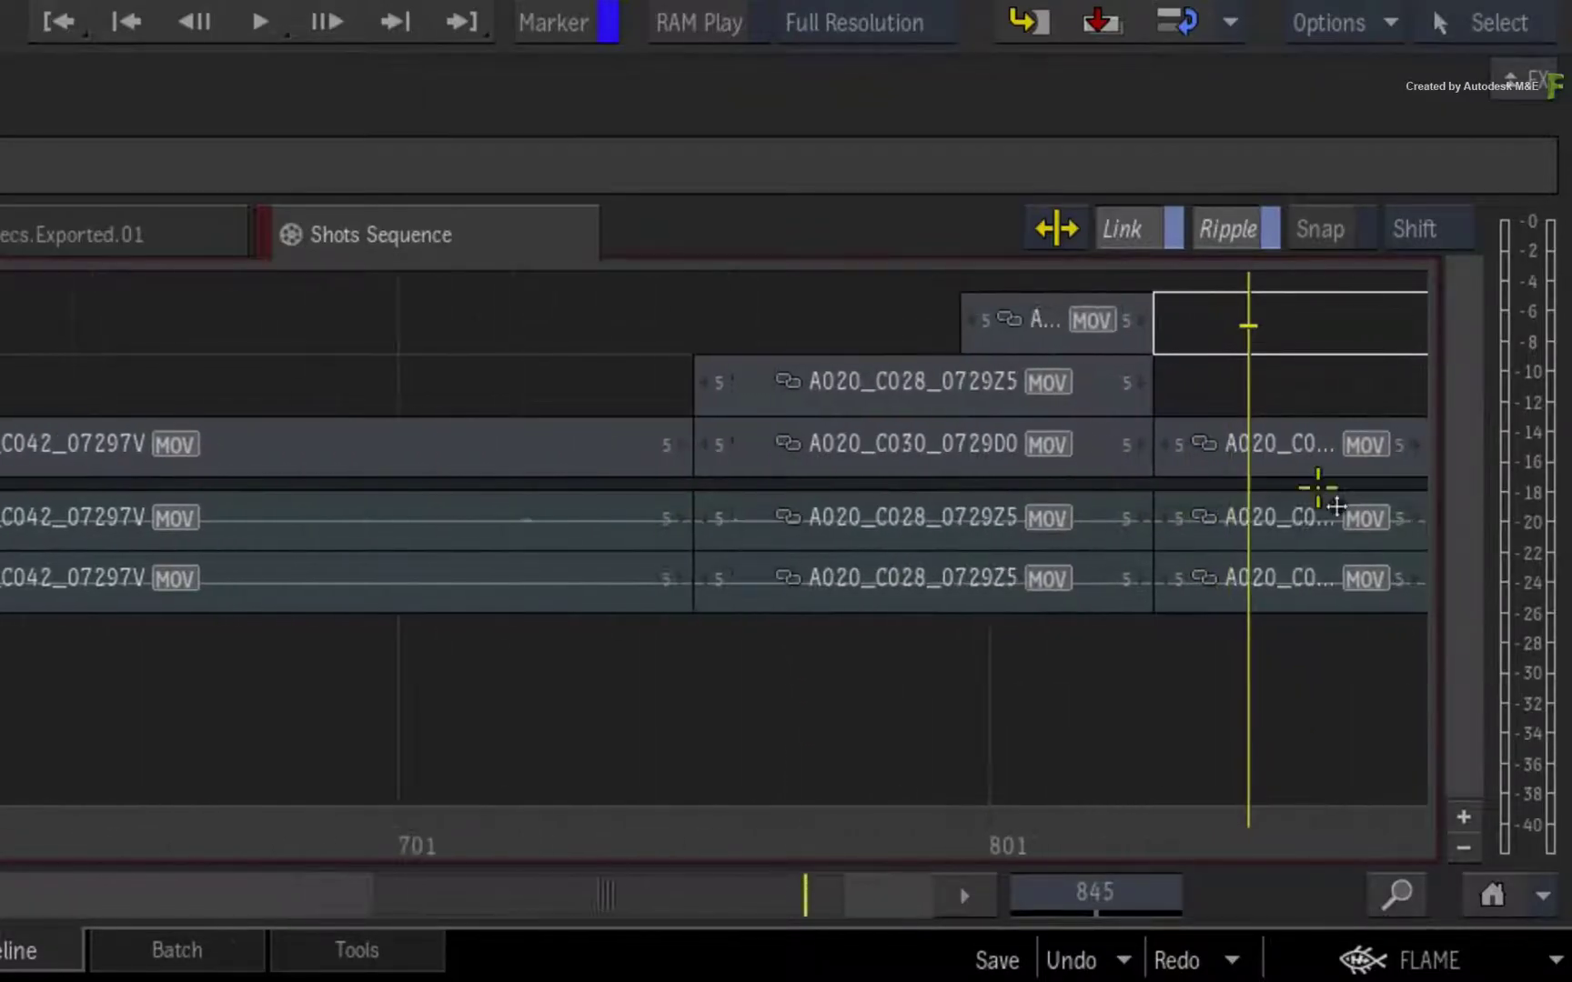
left_click(1309, 455)
left_click_drag(972, 729, 287, 772)
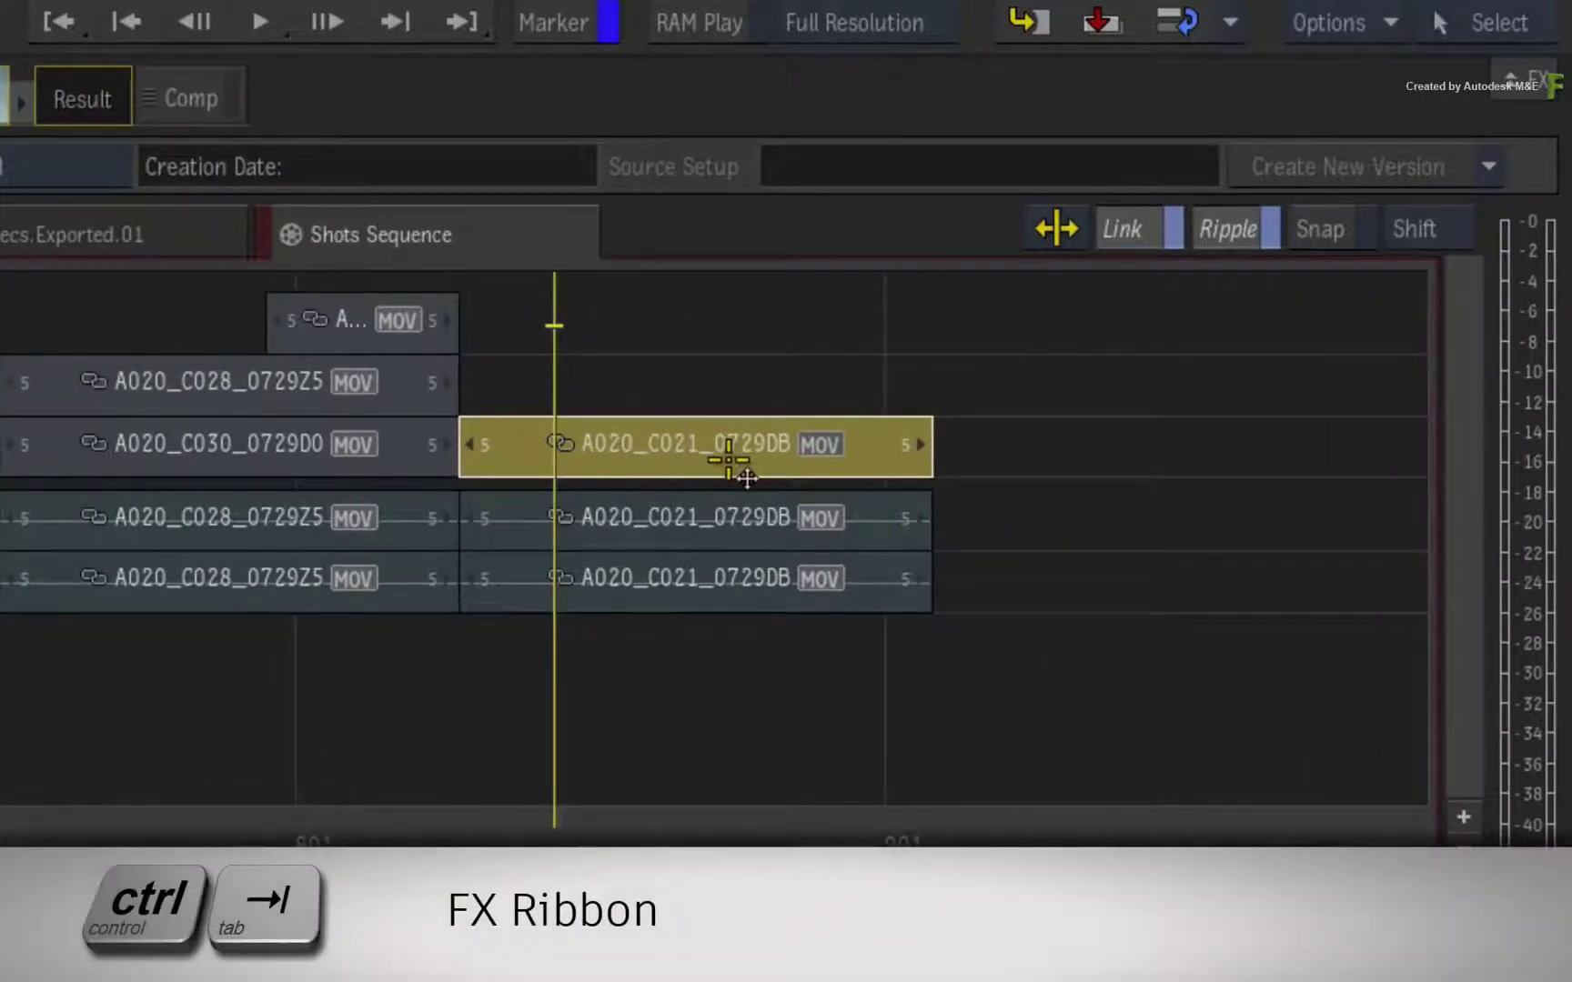
key("ctrl+Tab")
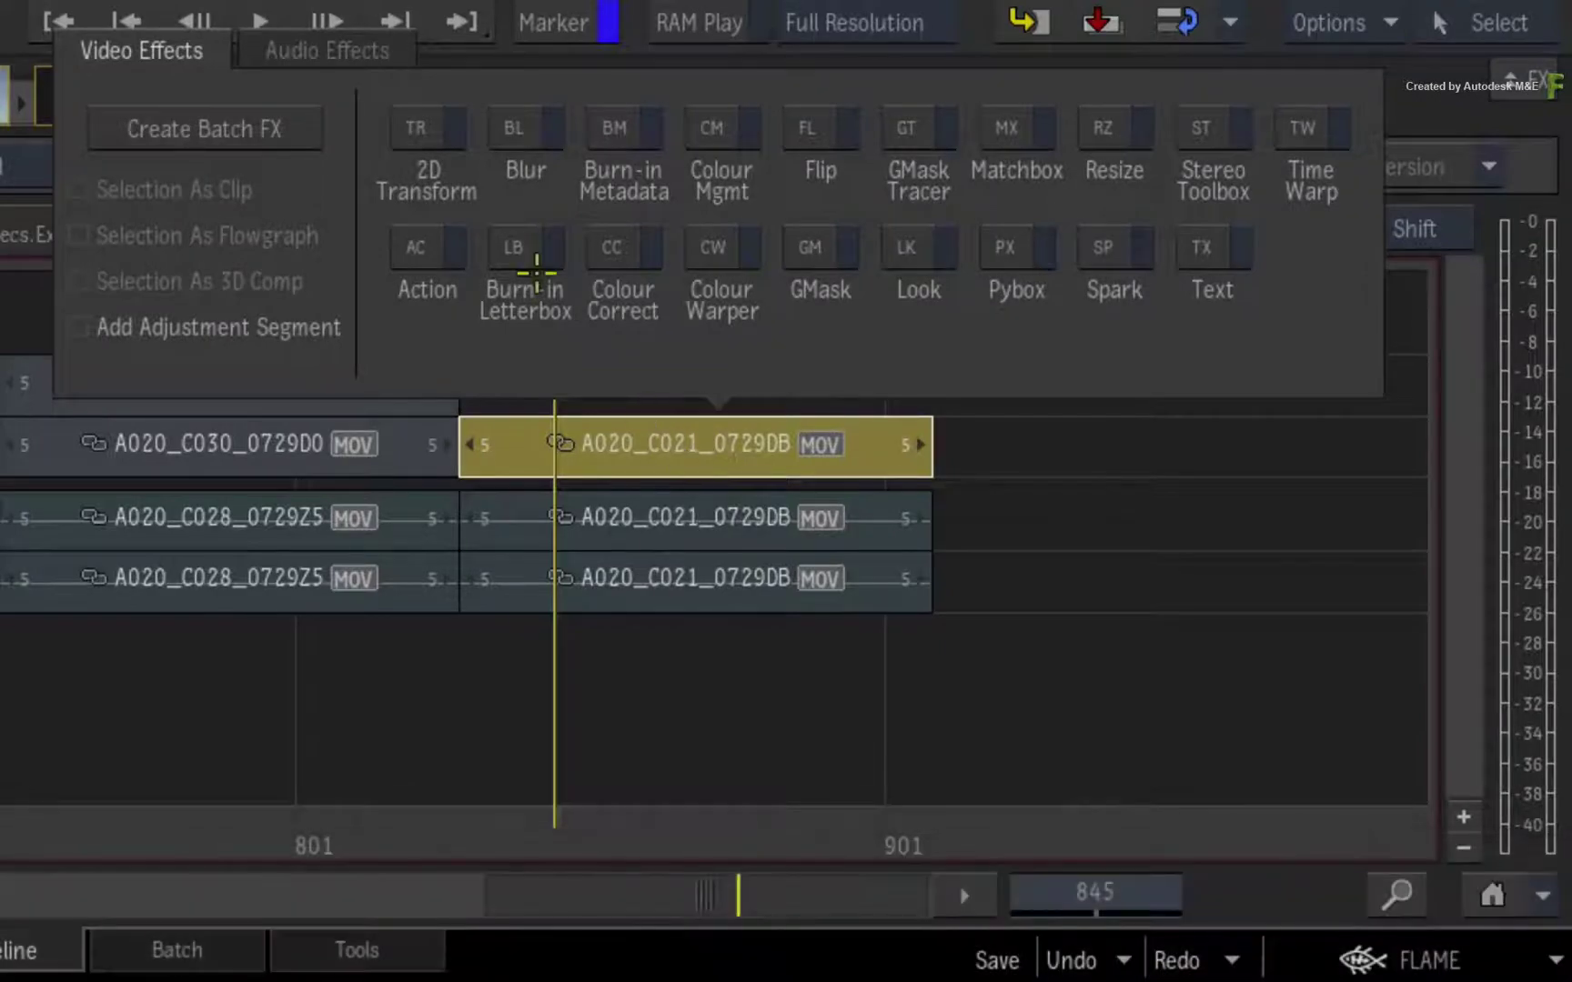
left_click(416, 131)
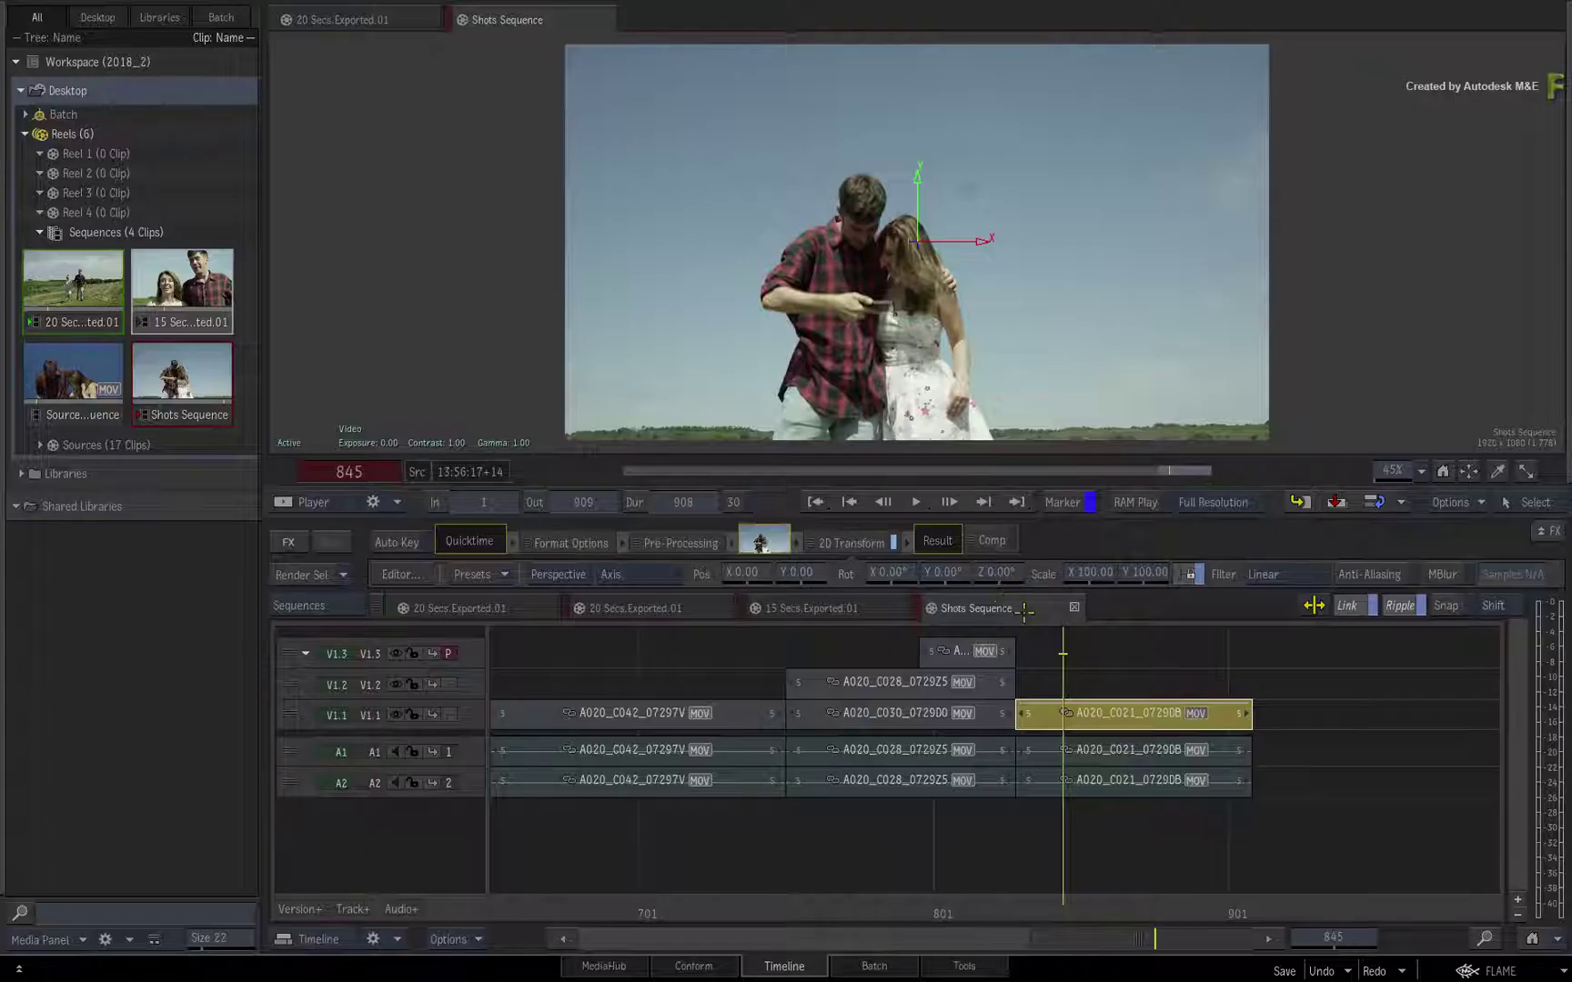
left_click_drag(1096, 571, 1041, 582)
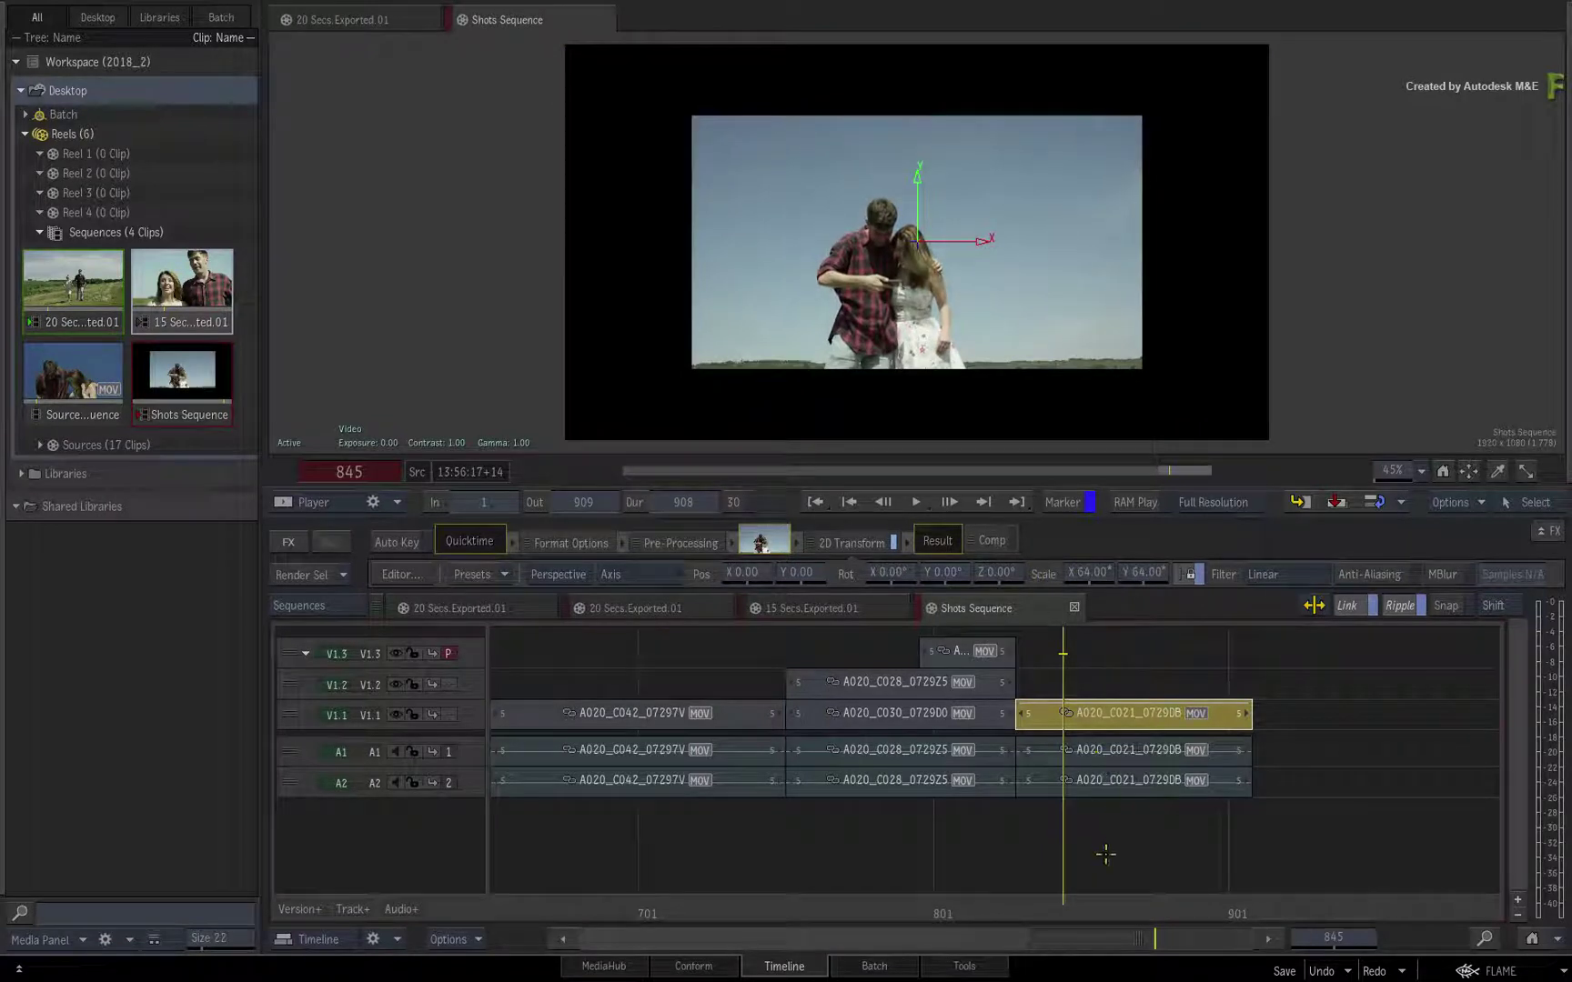
left_click_drag(1056, 900, 1126, 849)
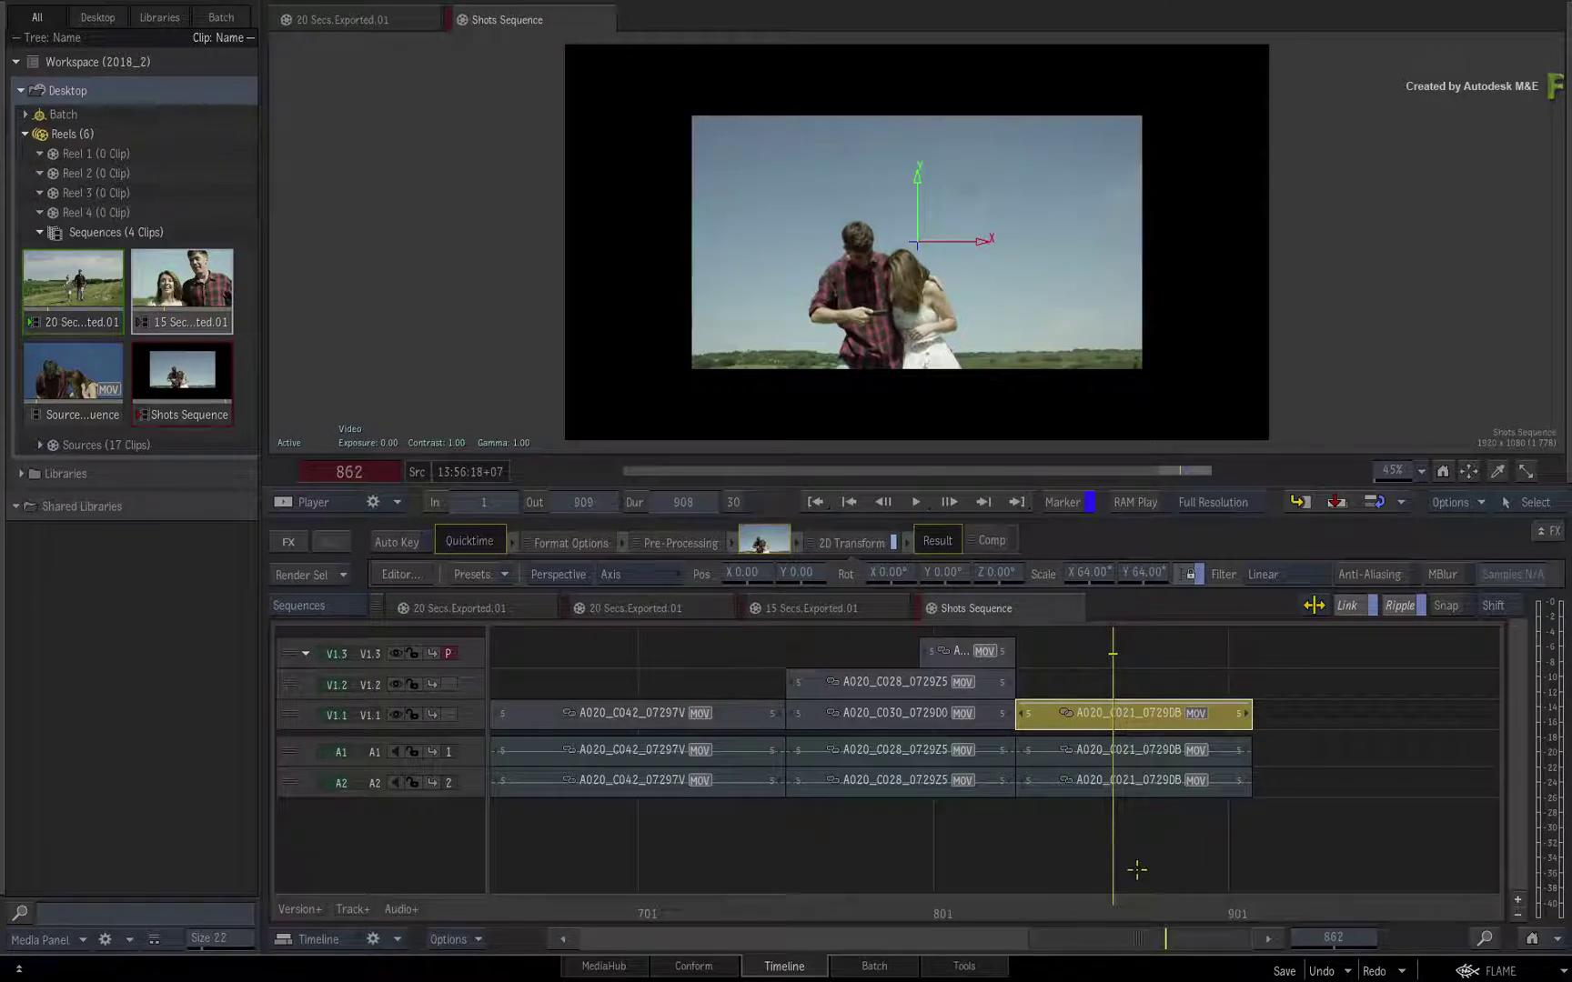
left_click(818, 608)
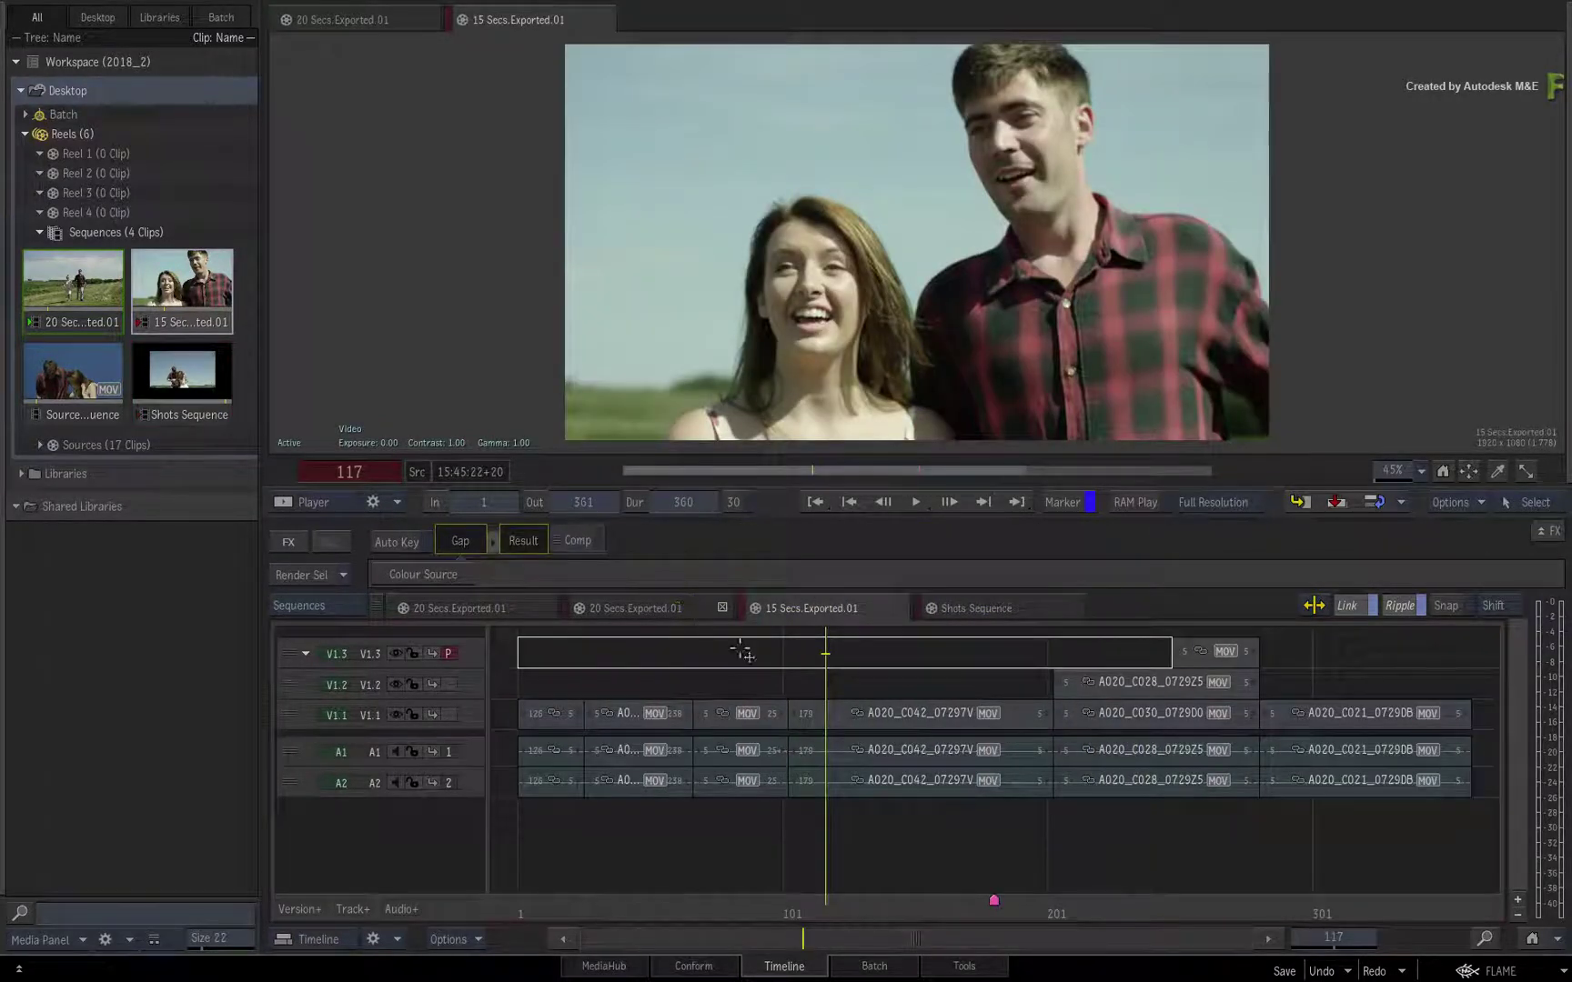
left_click_drag(877, 907, 1273, 907)
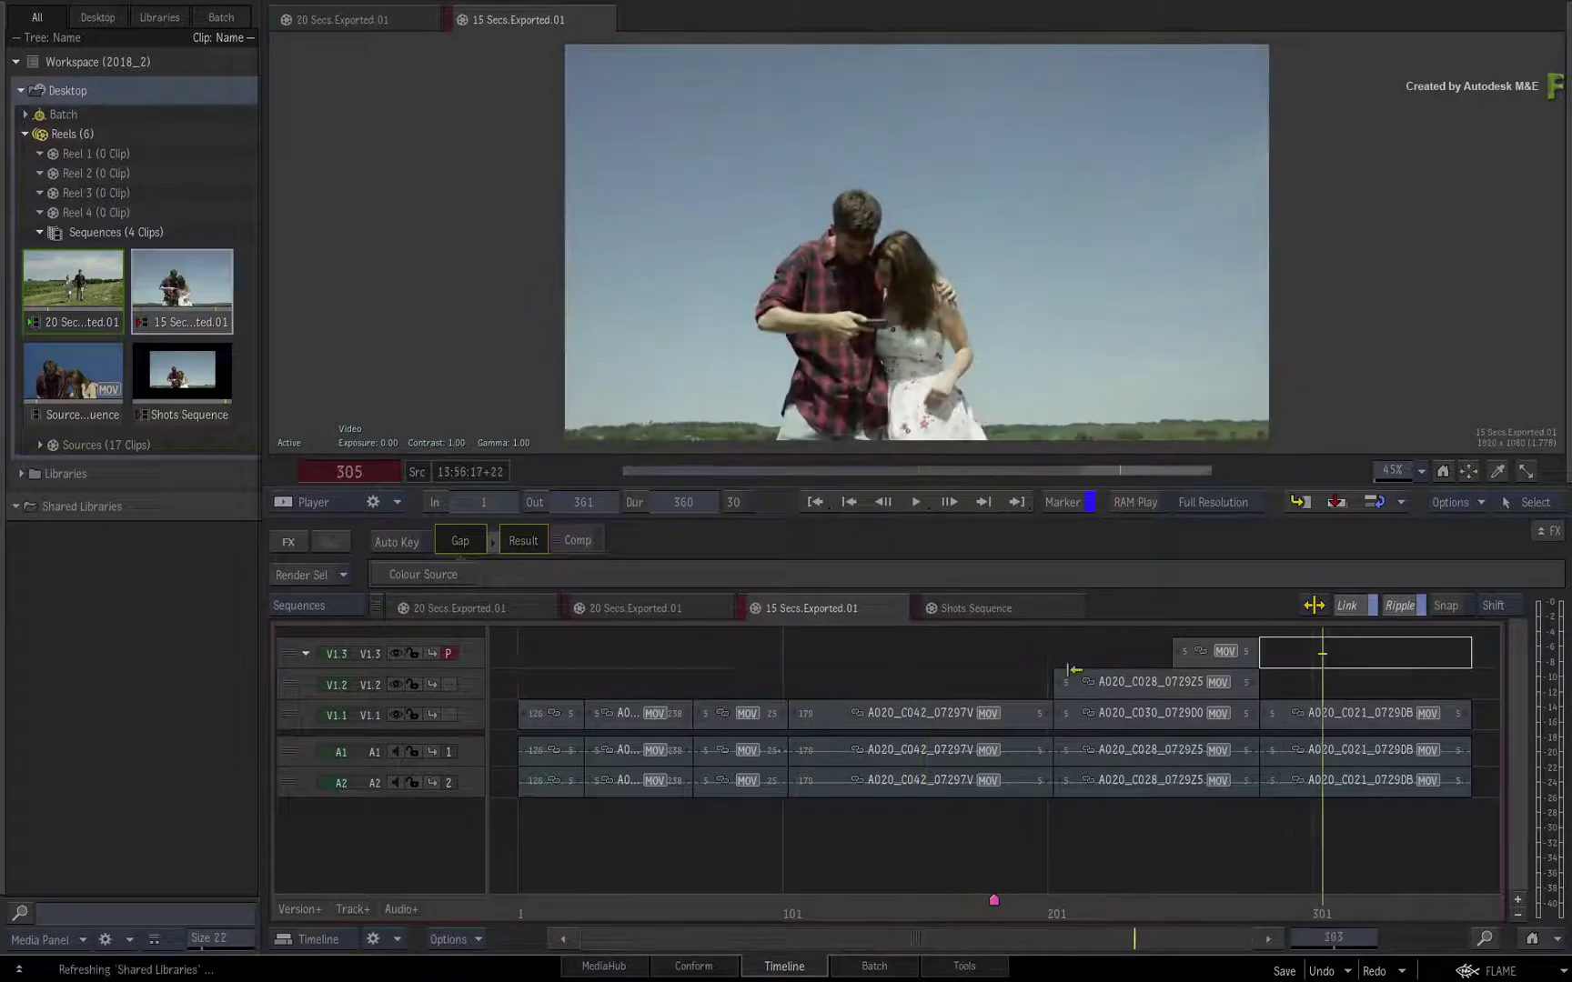
left_click(1038, 607)
right_click(1164, 715)
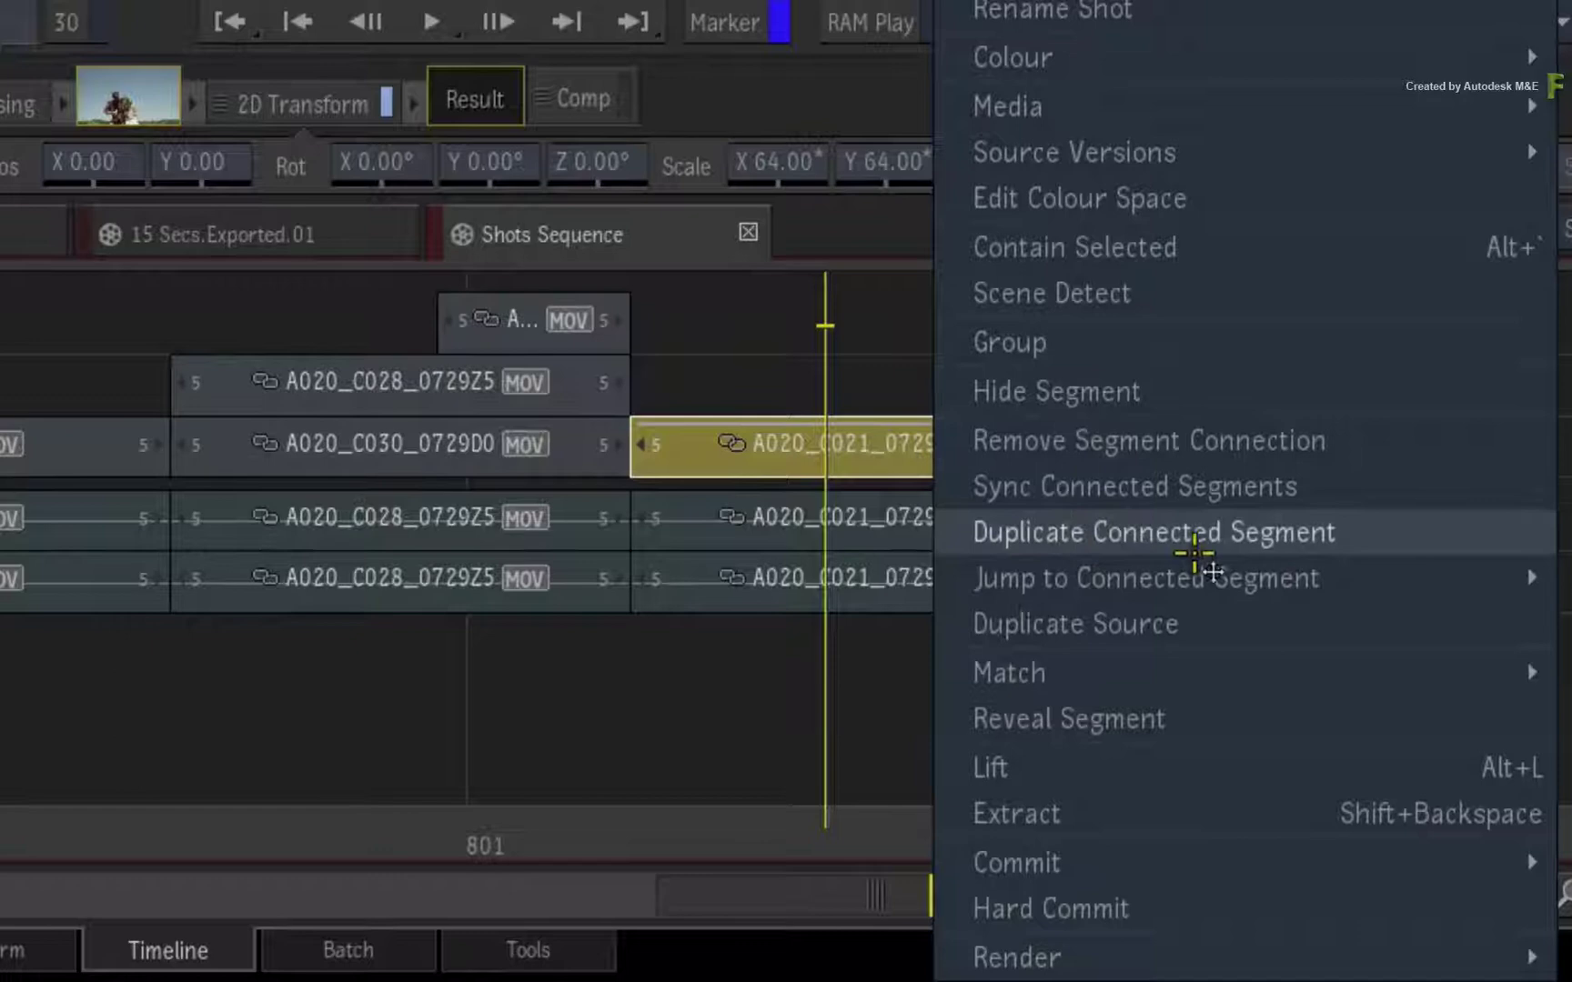
mouse_move(1205, 573)
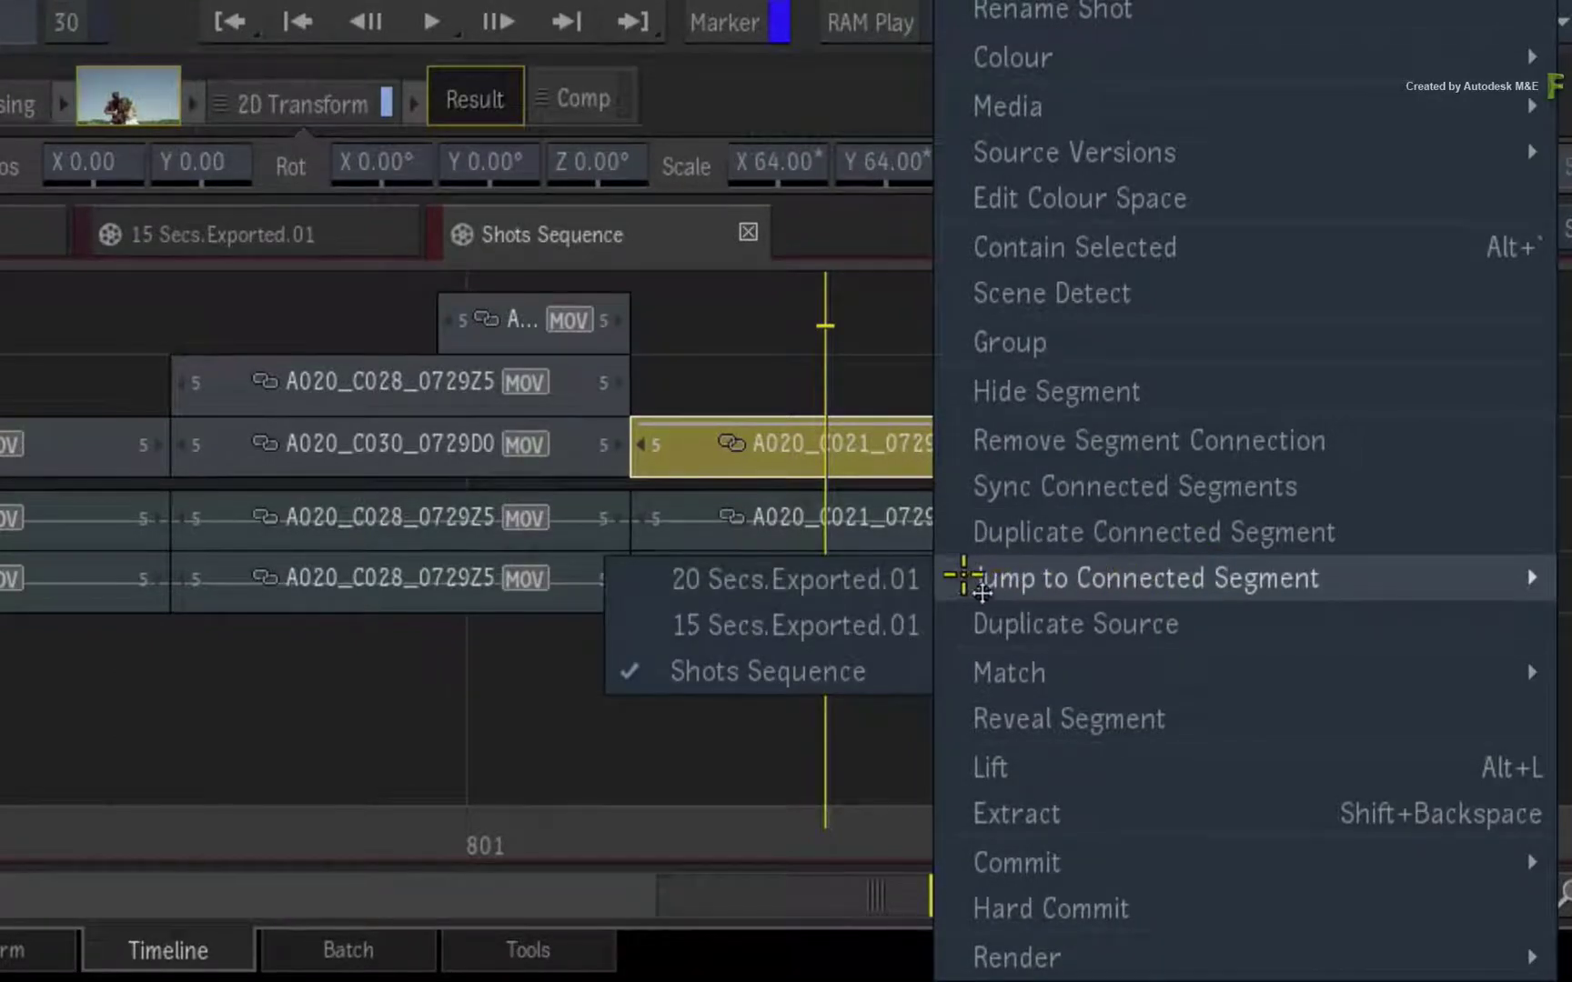
left_click(842, 628)
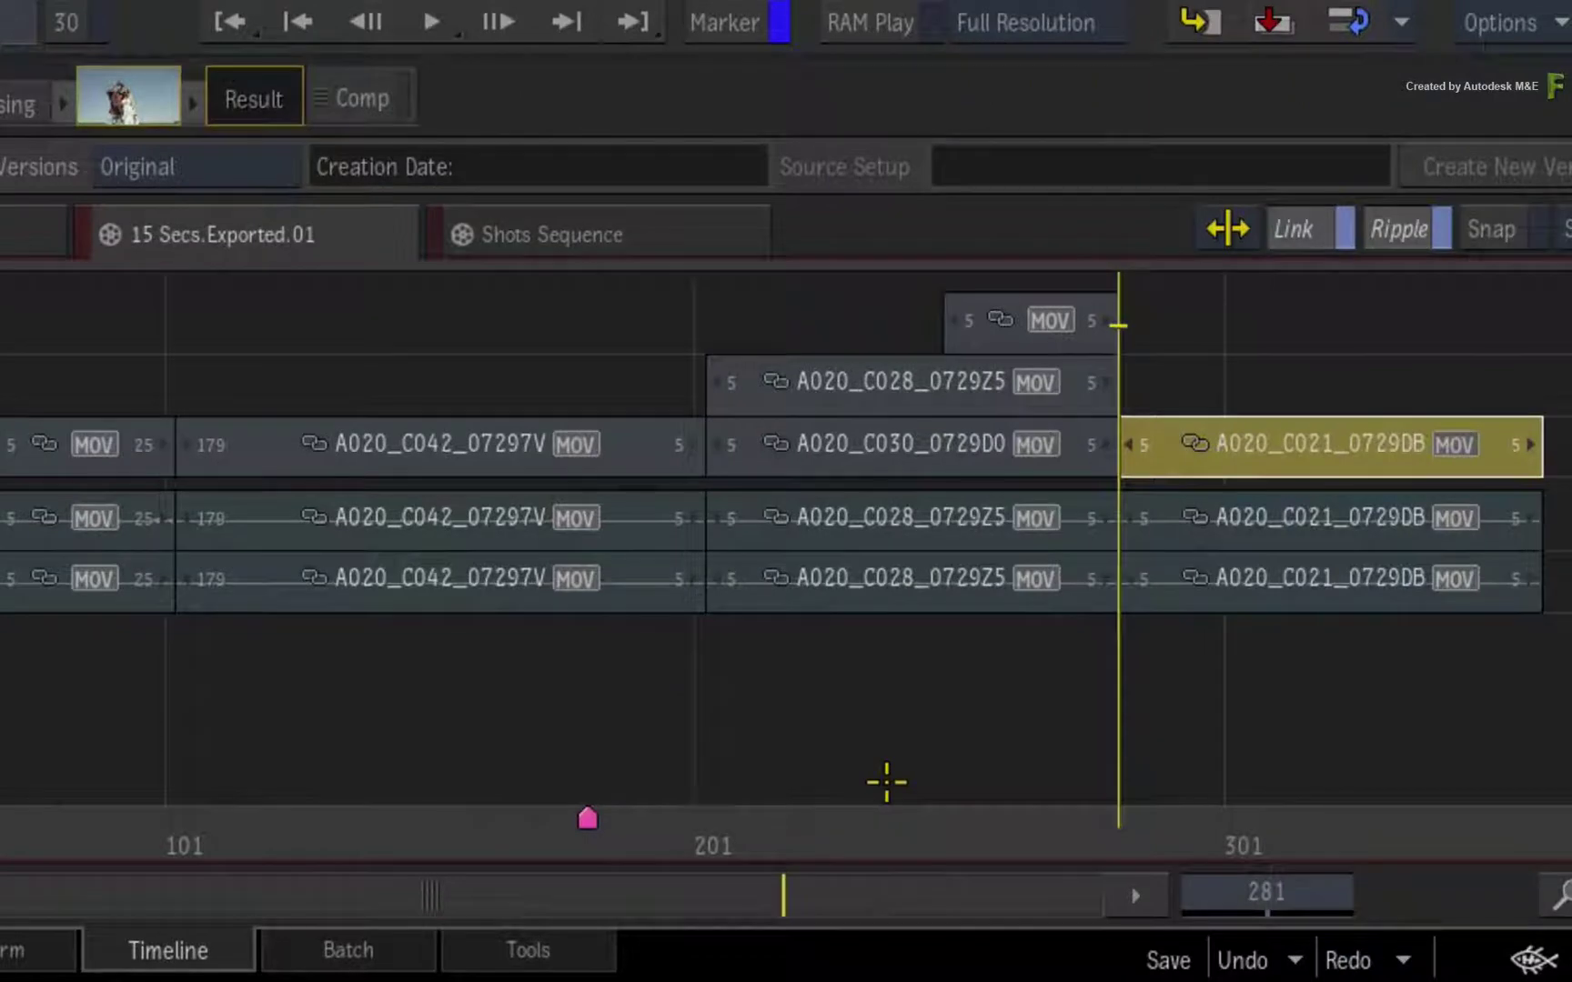
left_click(885, 782)
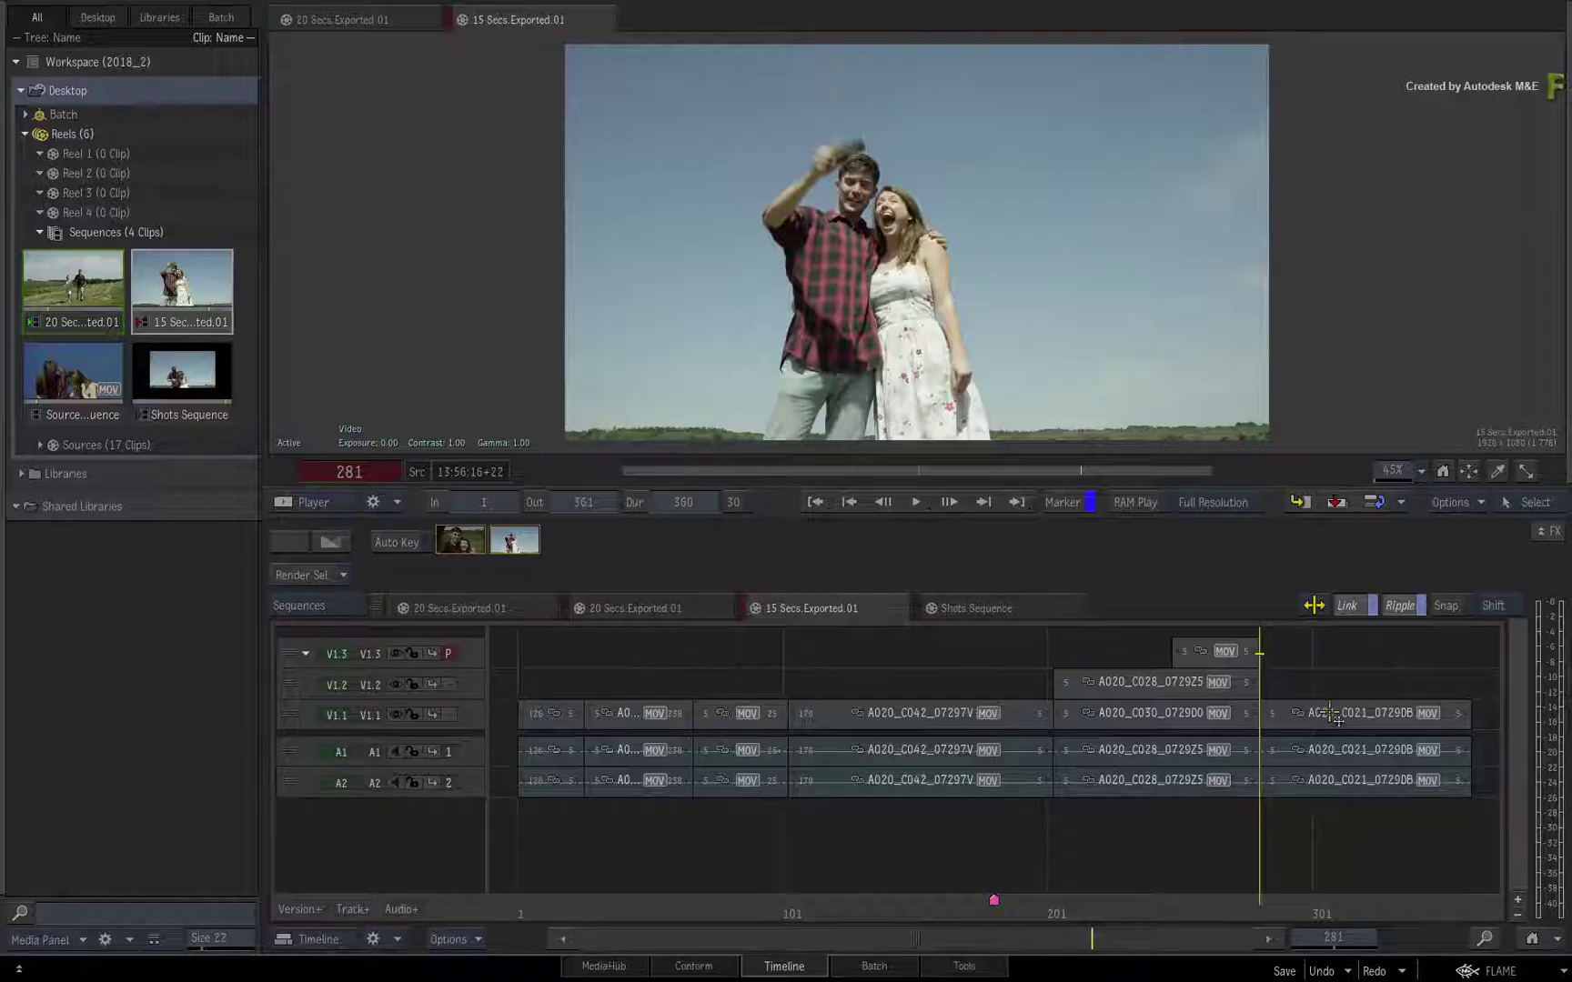
left_click(1255, 449)
right_click(1248, 455)
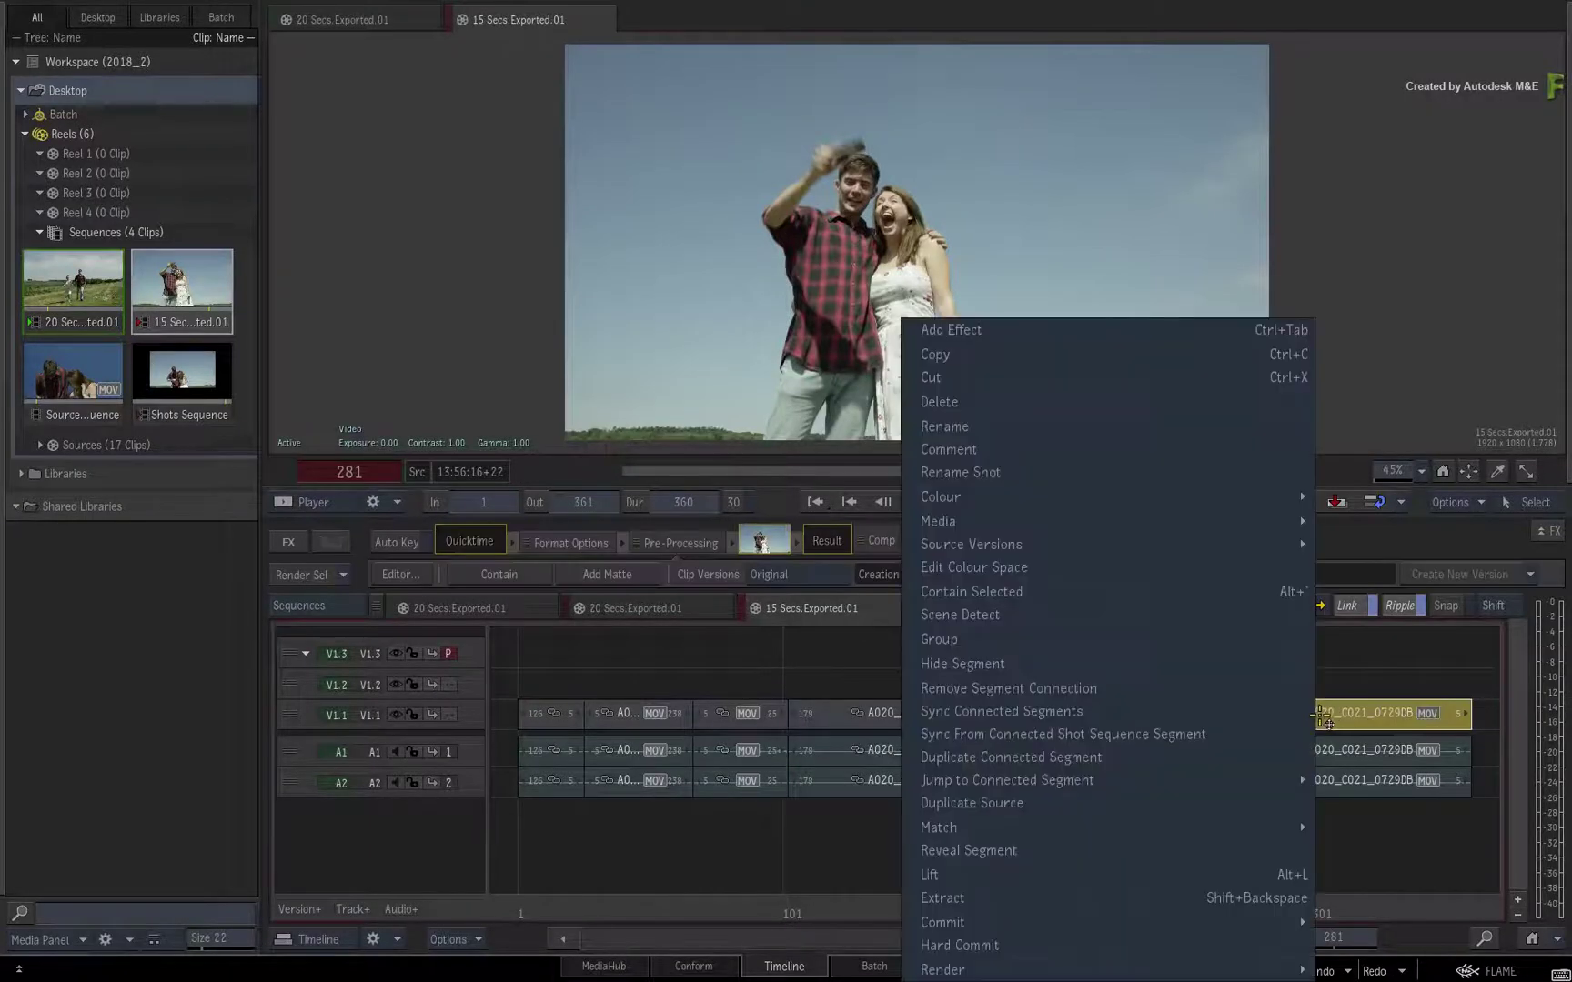
mouse_move(1273, 780)
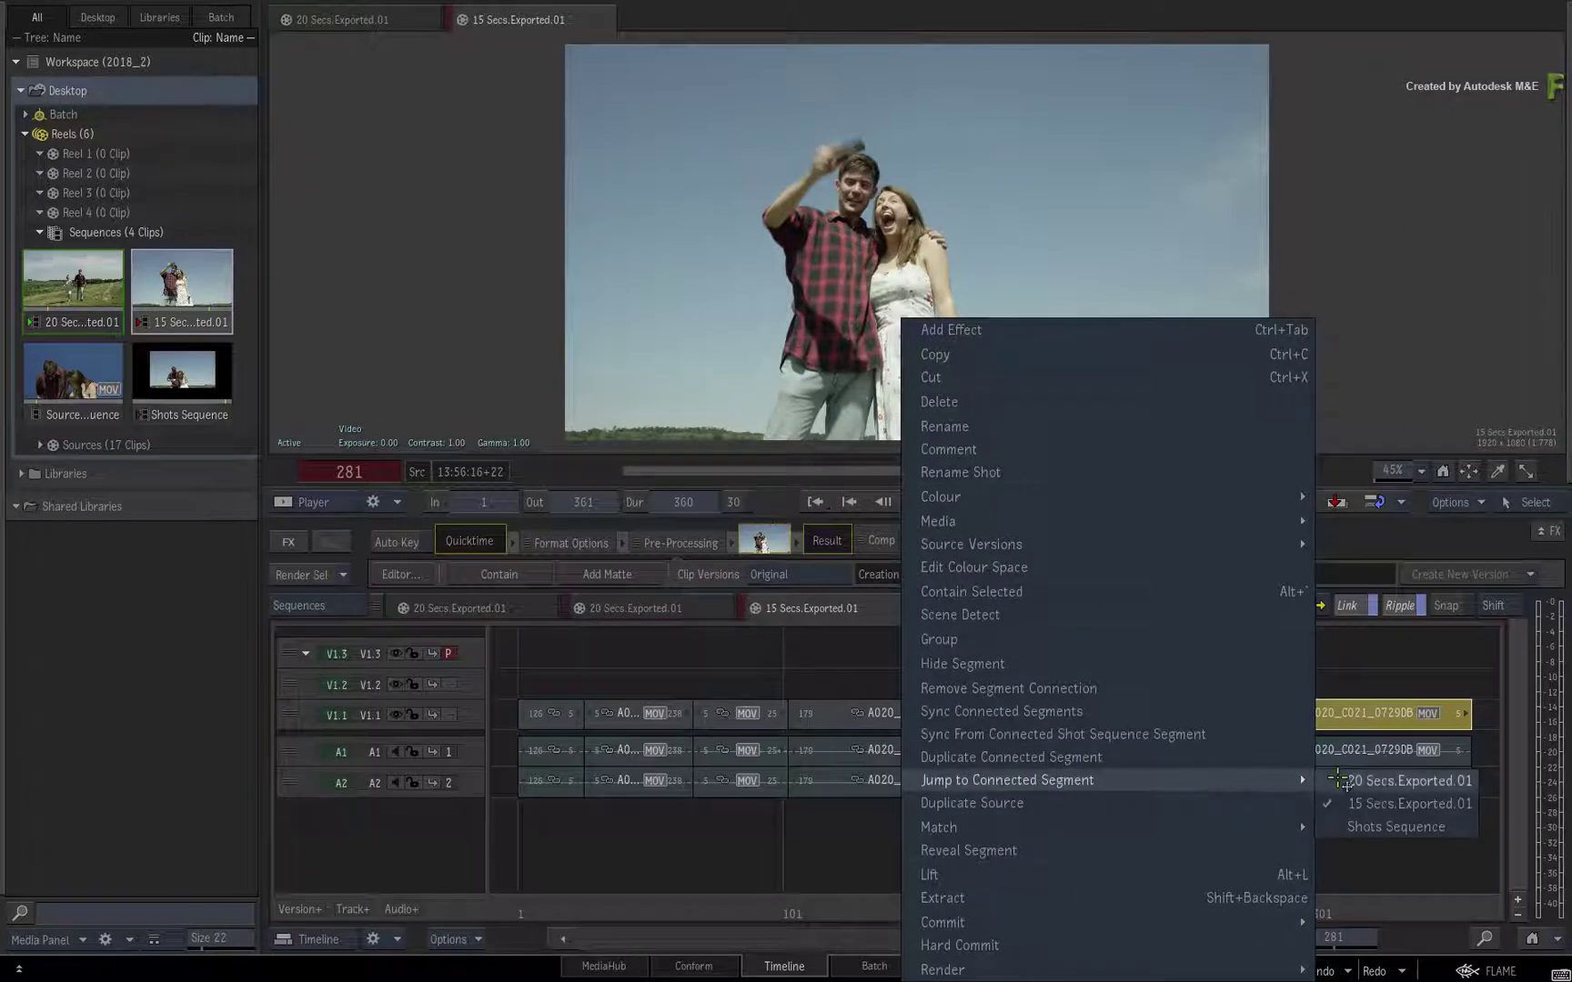
left_click(1359, 779)
right_click(1351, 729)
mouse_move(1337, 779)
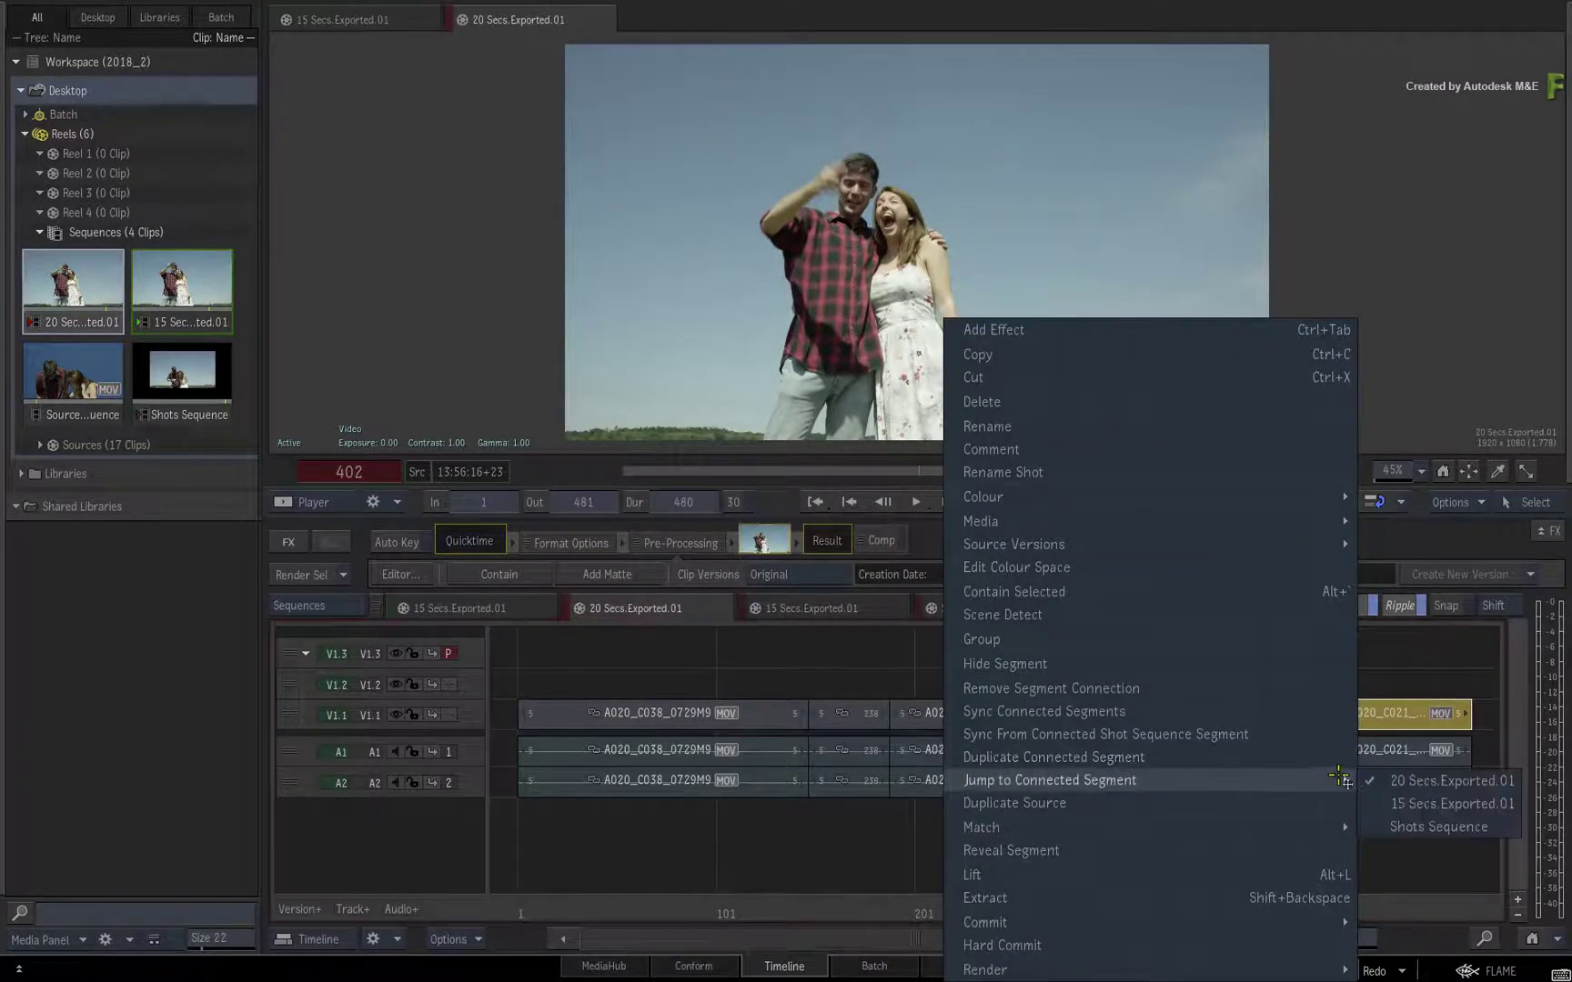
left_click(1396, 803)
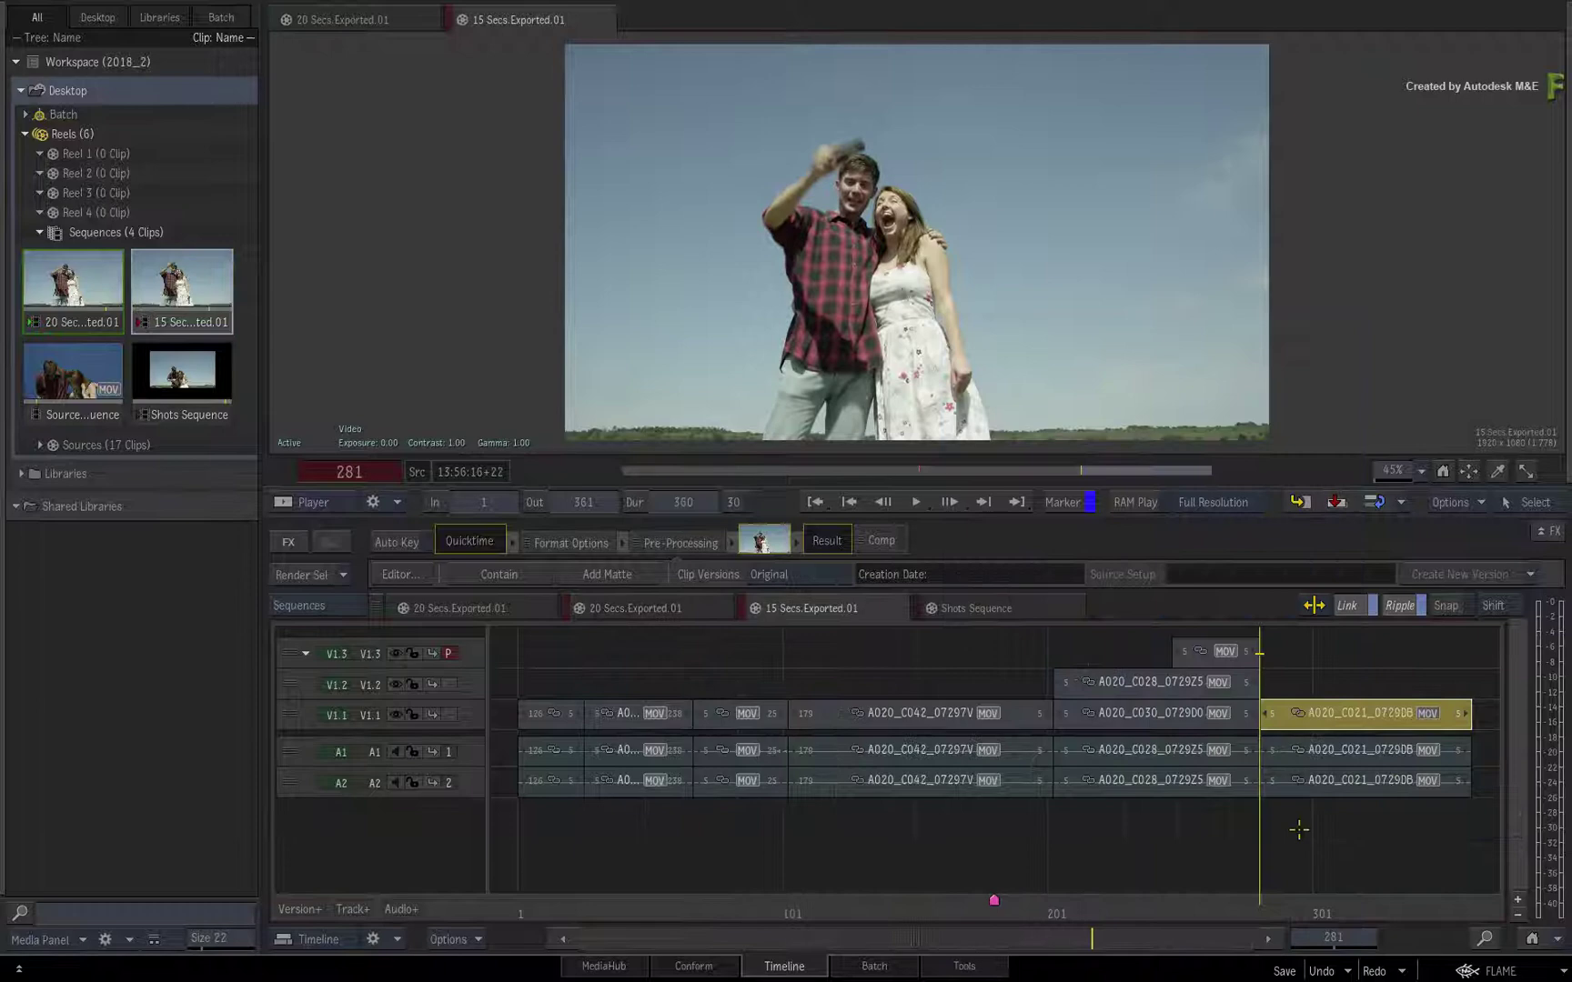
left_click_drag(1298, 830, 1348, 741)
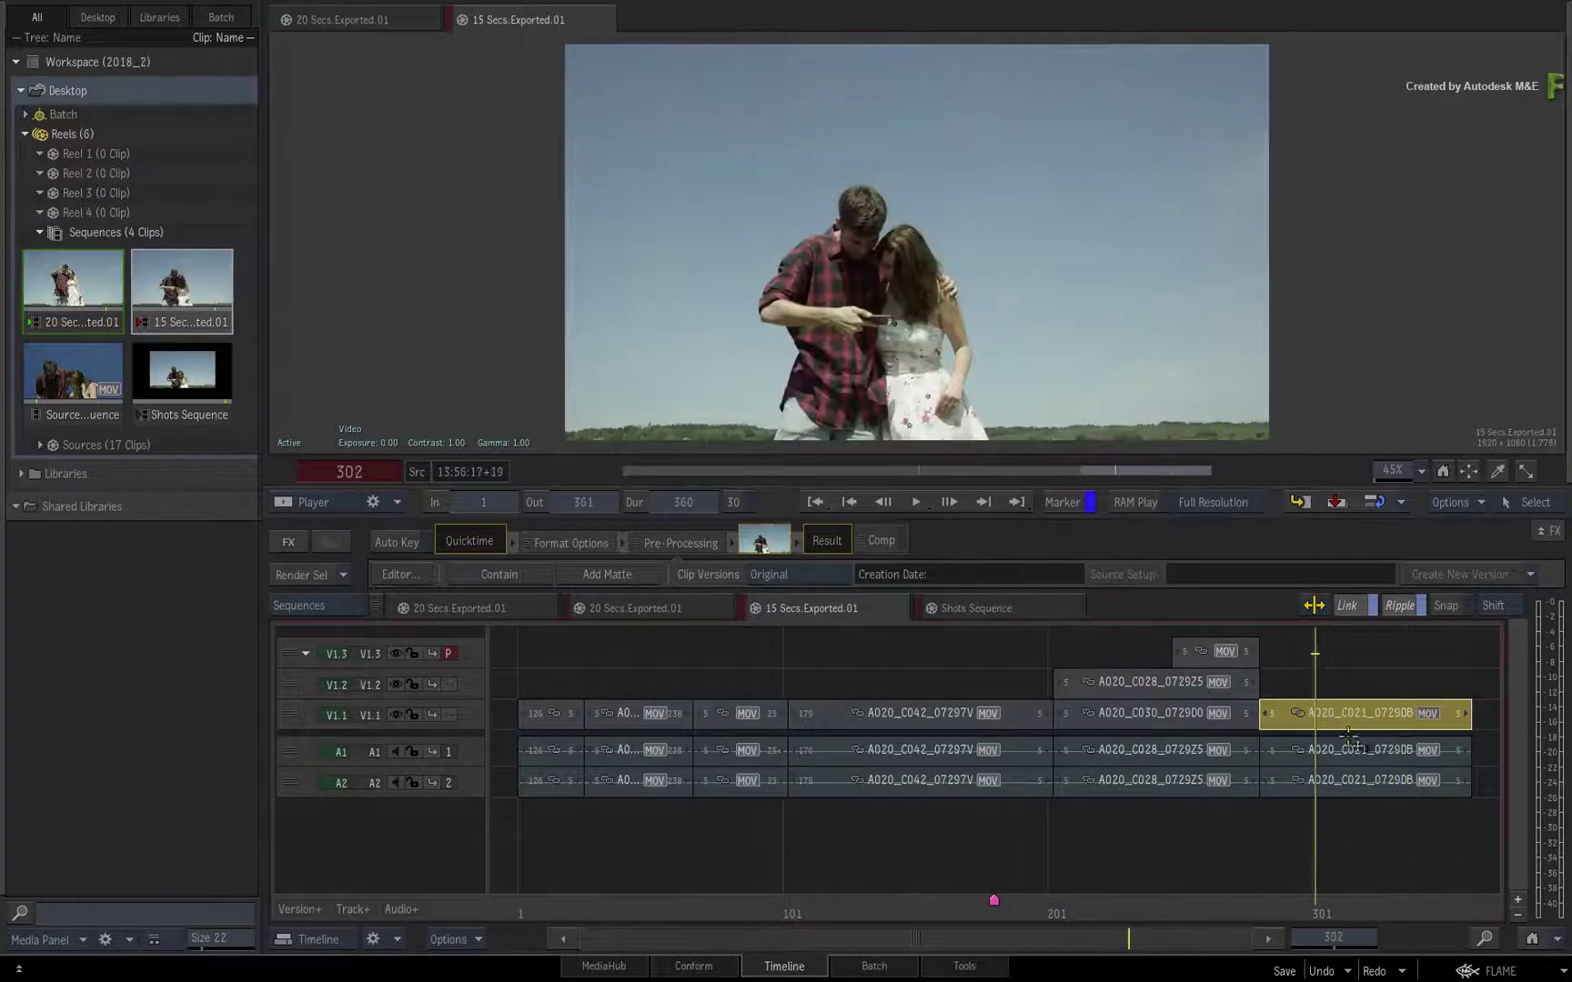
right_click(1343, 716)
mouse_move(1344, 780)
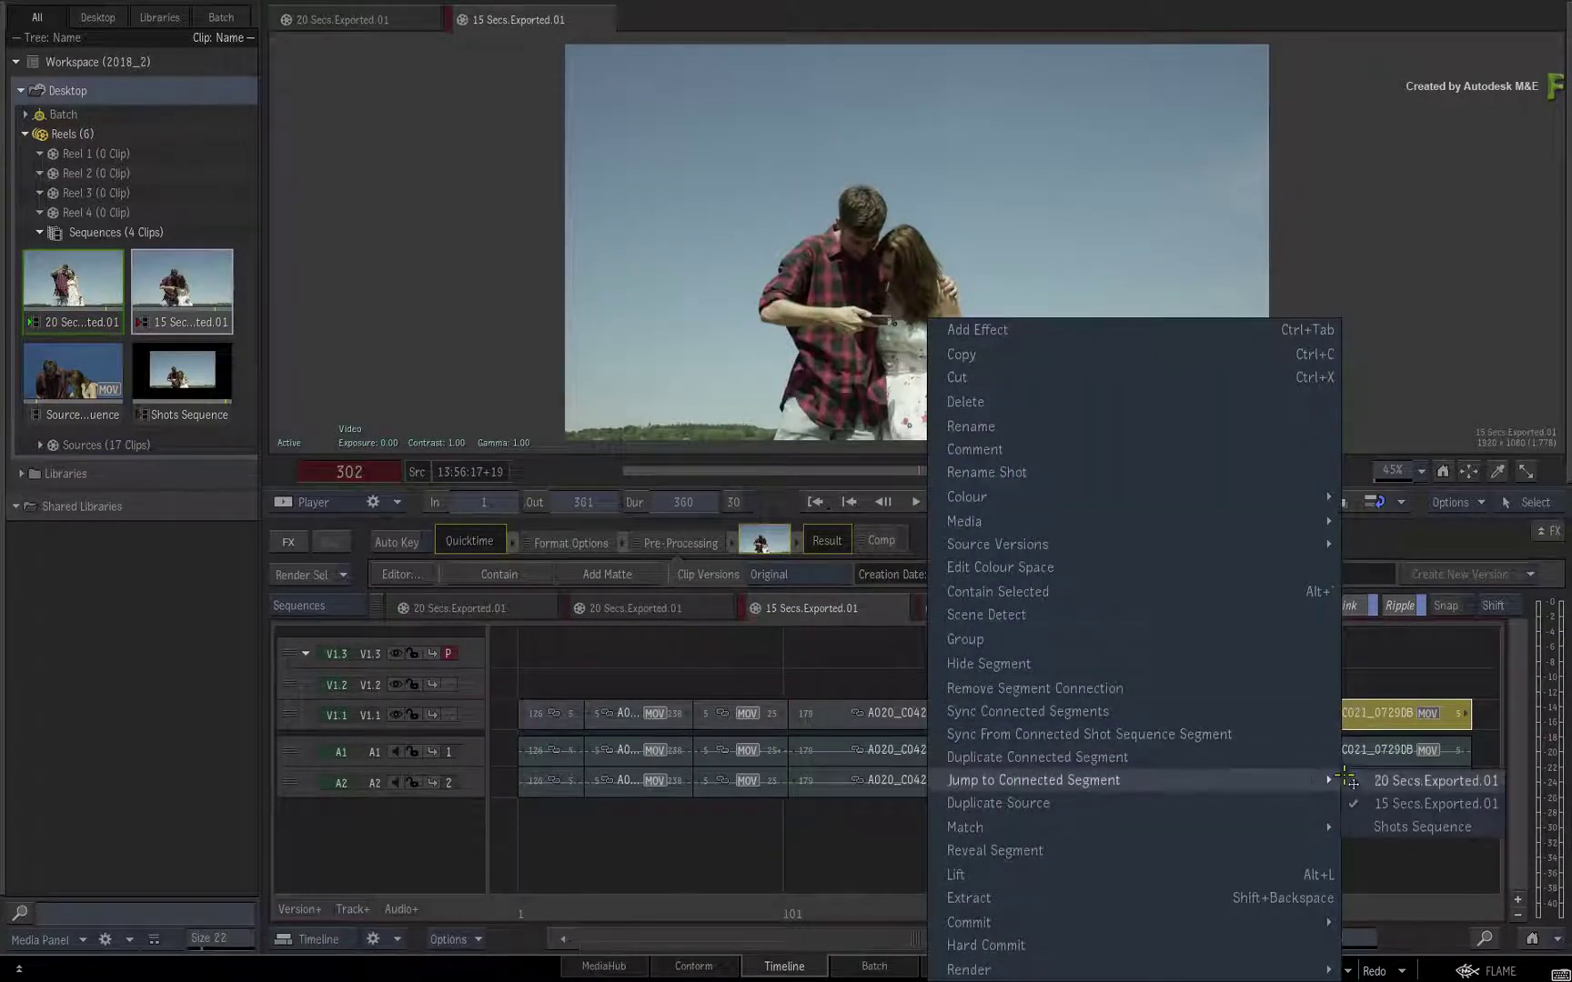
left_click(1348, 828)
left_click_drag(1108, 897, 1113, 846)
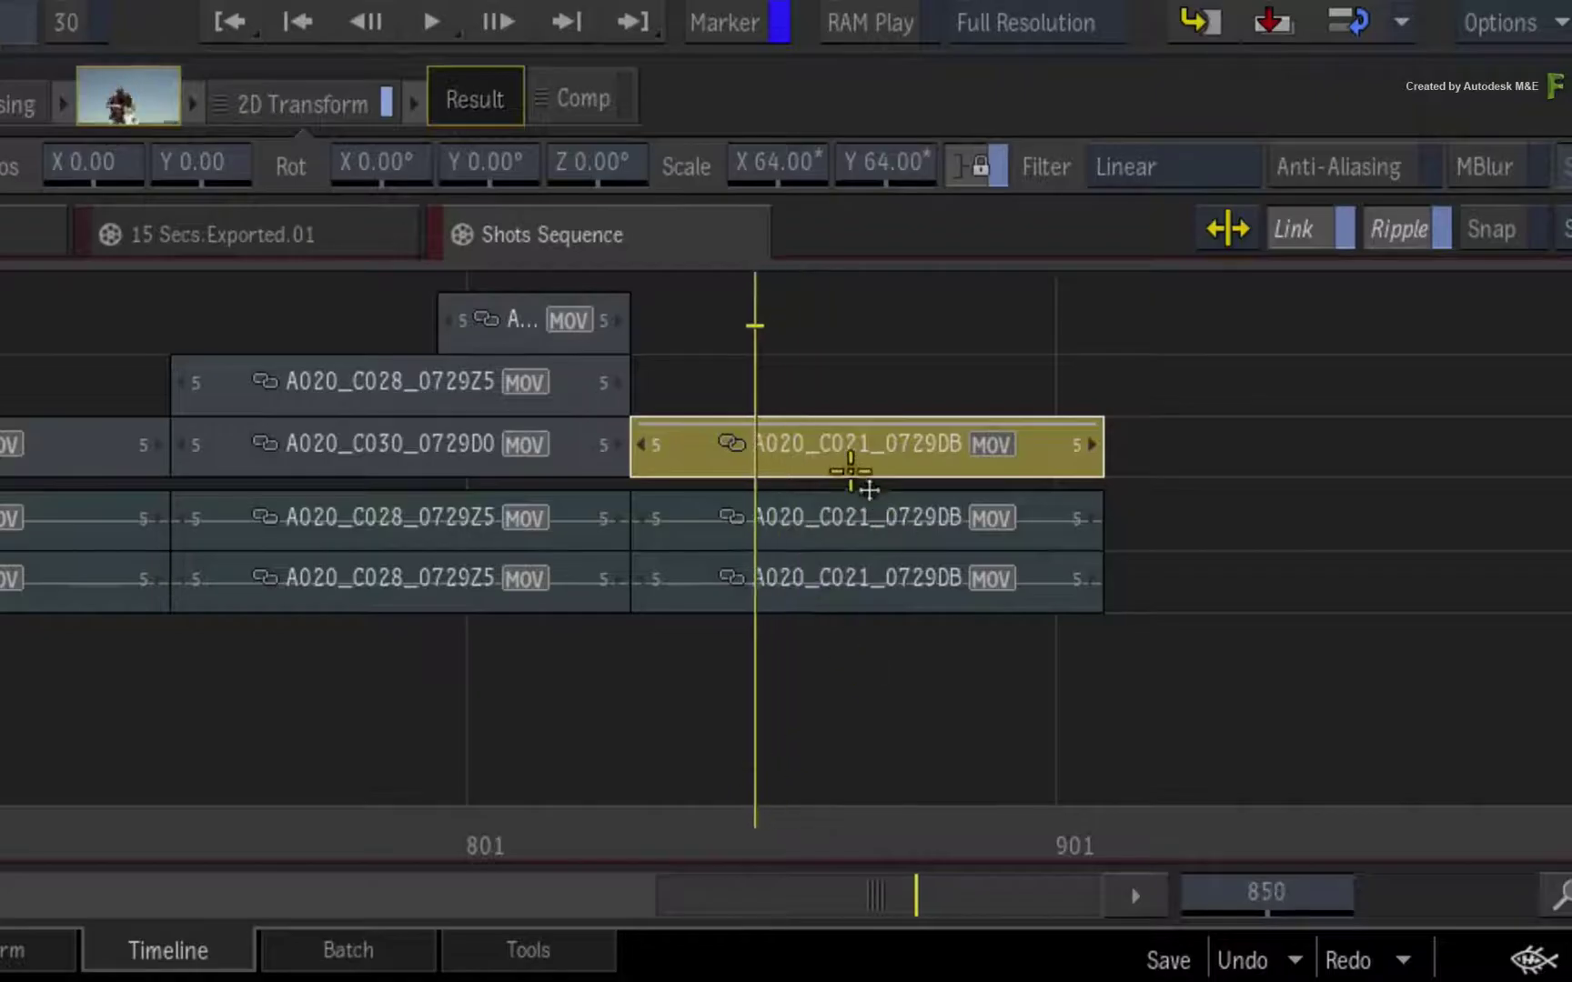
Step: Sync the shot's transform to connected segments and check it plays scaled in 15 Secs.Exported.01
right_click(853, 482)
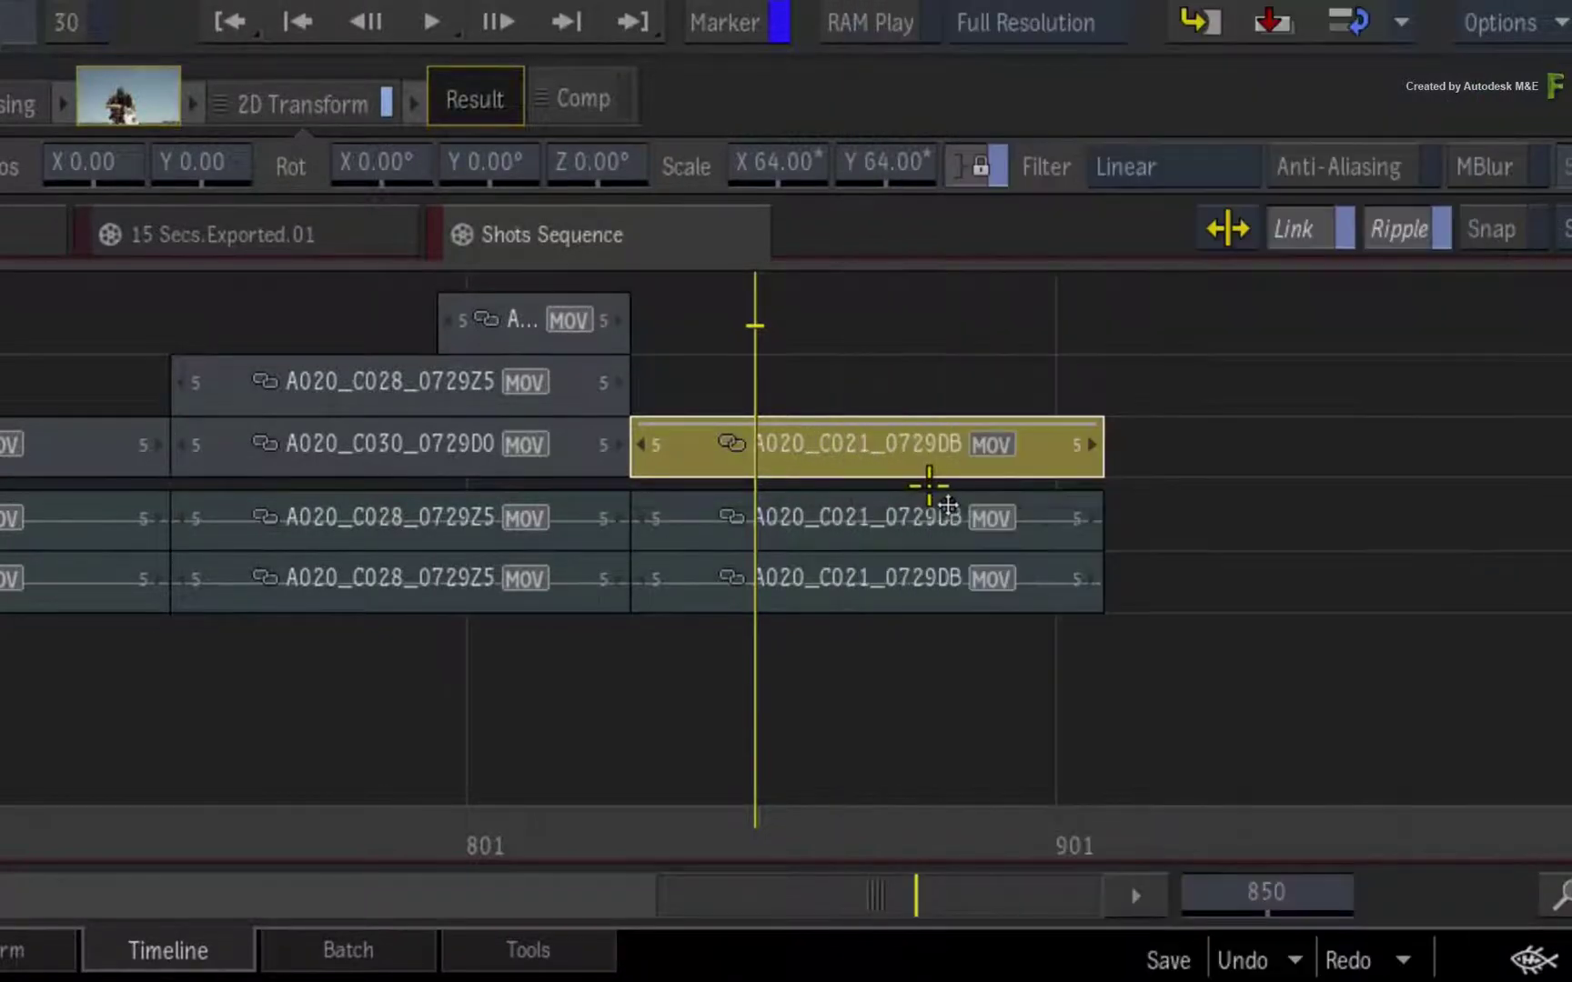
left_click(924, 487)
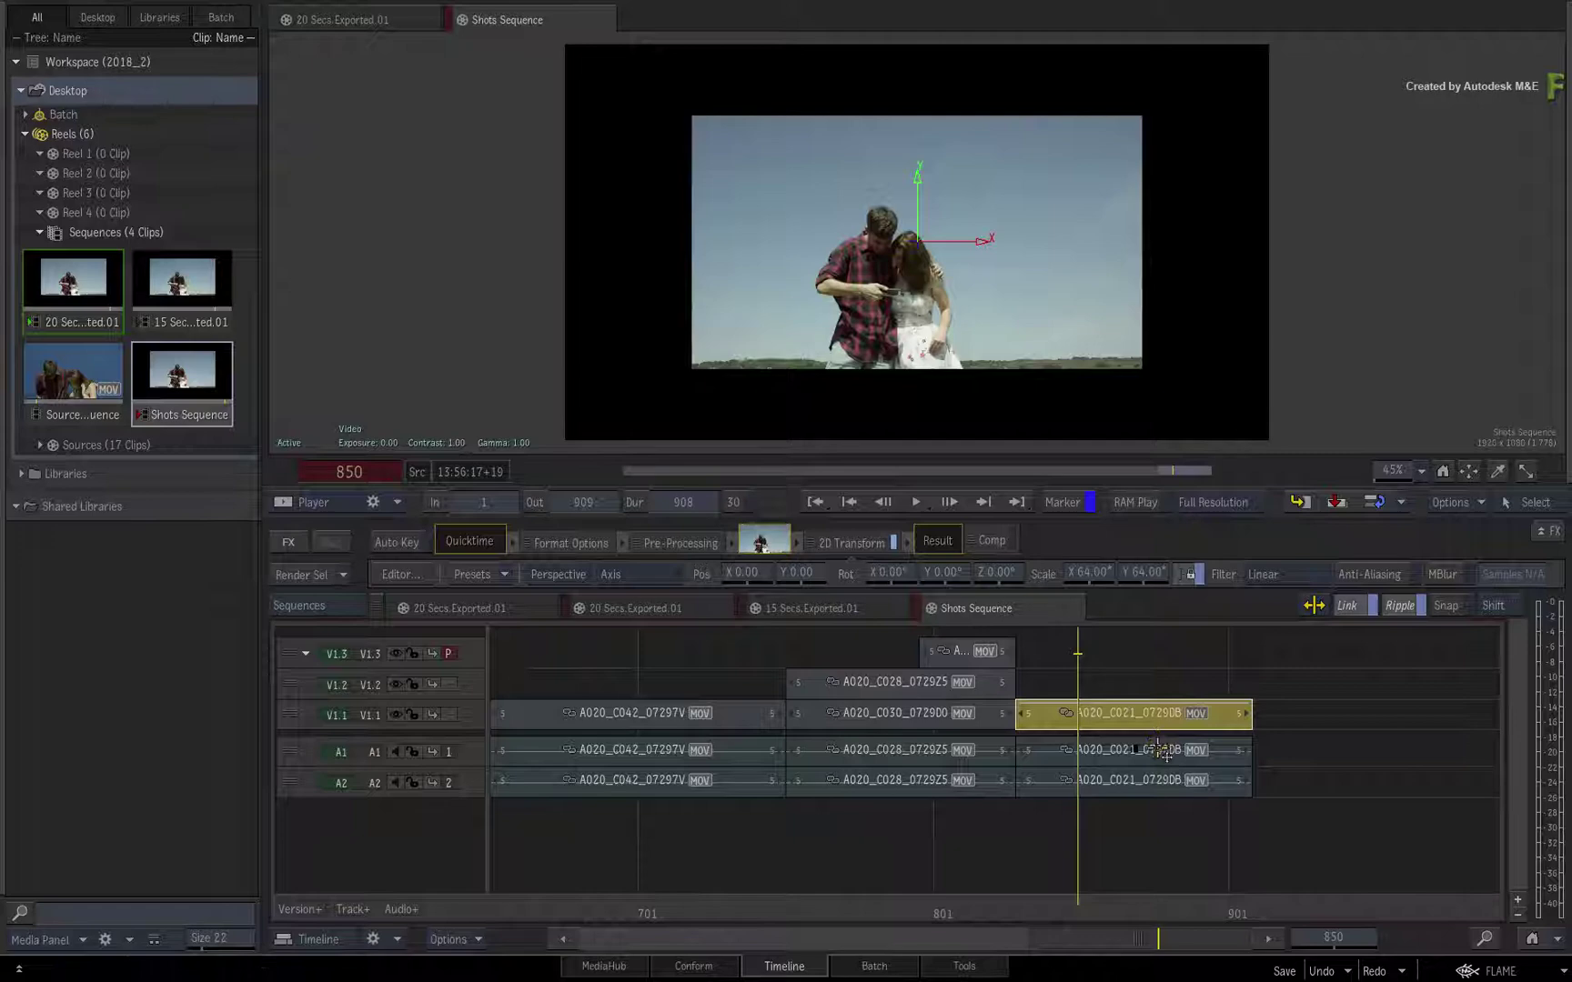
right_click(1133, 725)
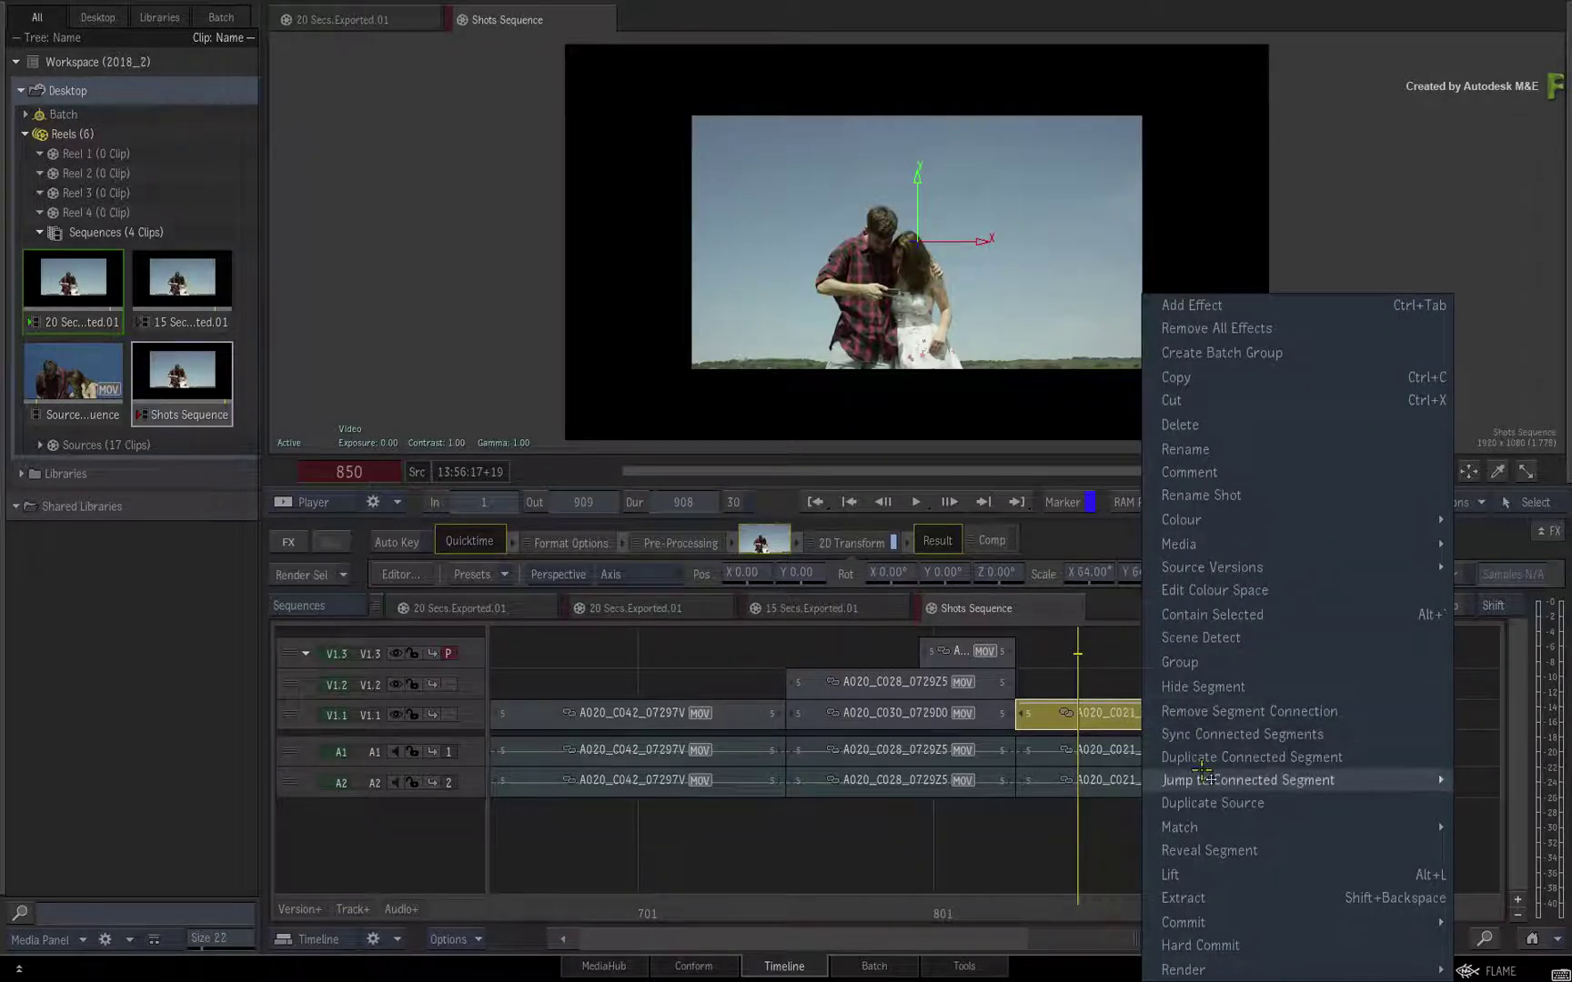
mouse_move(1188, 778)
left_click(1111, 803)
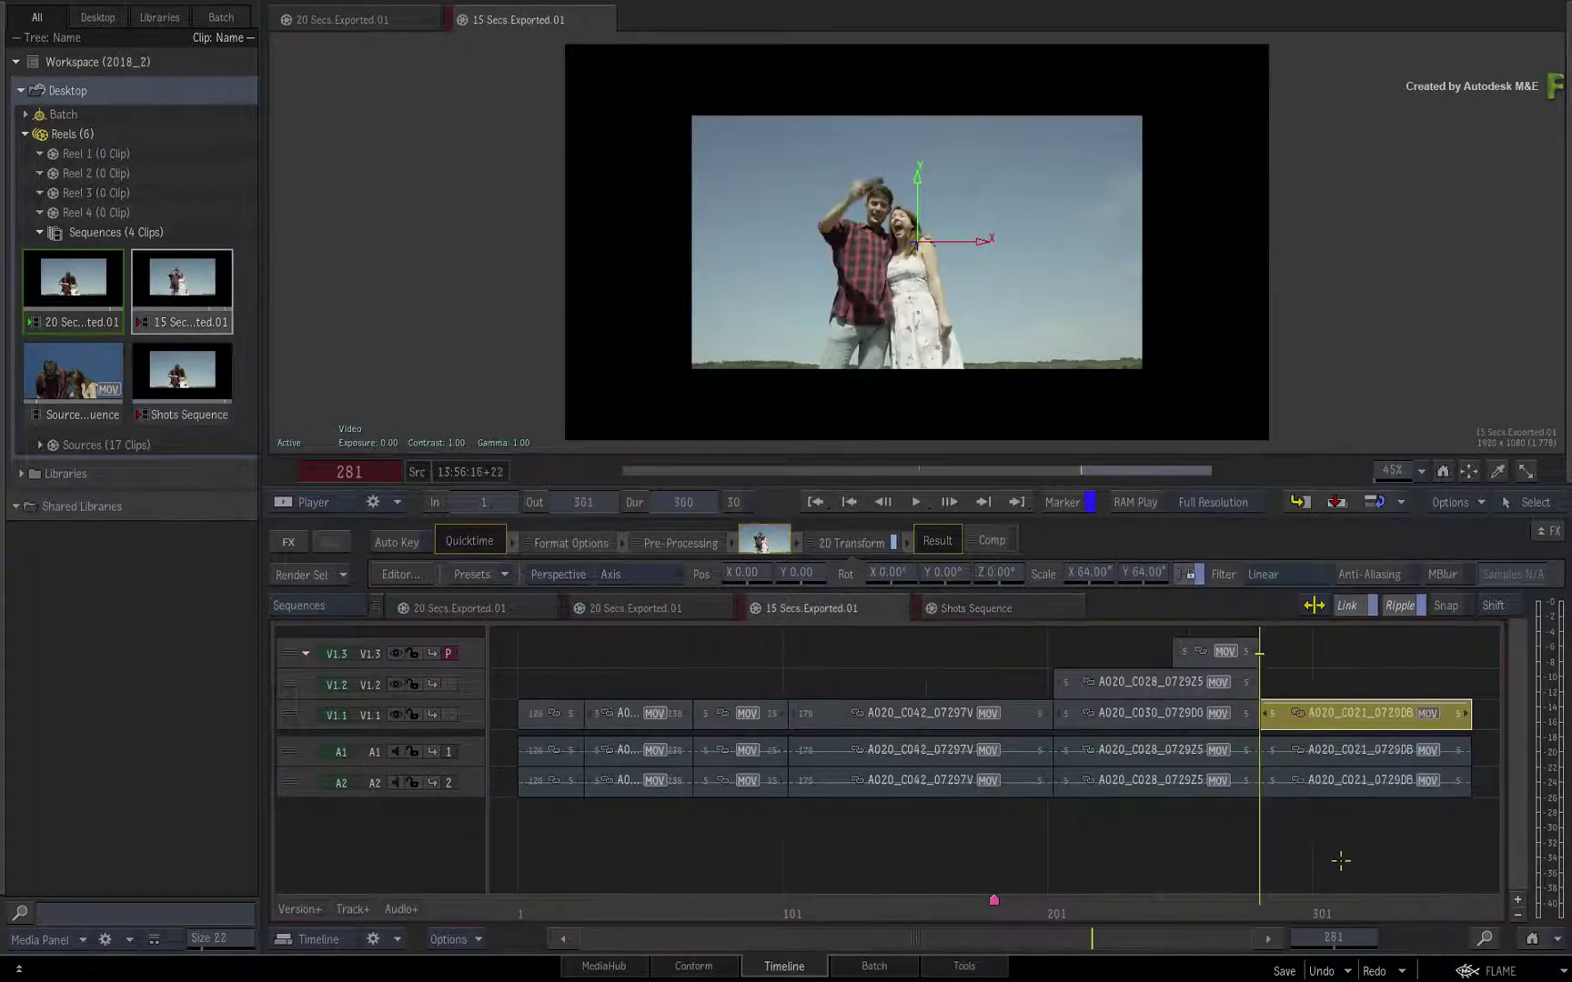
key("space")
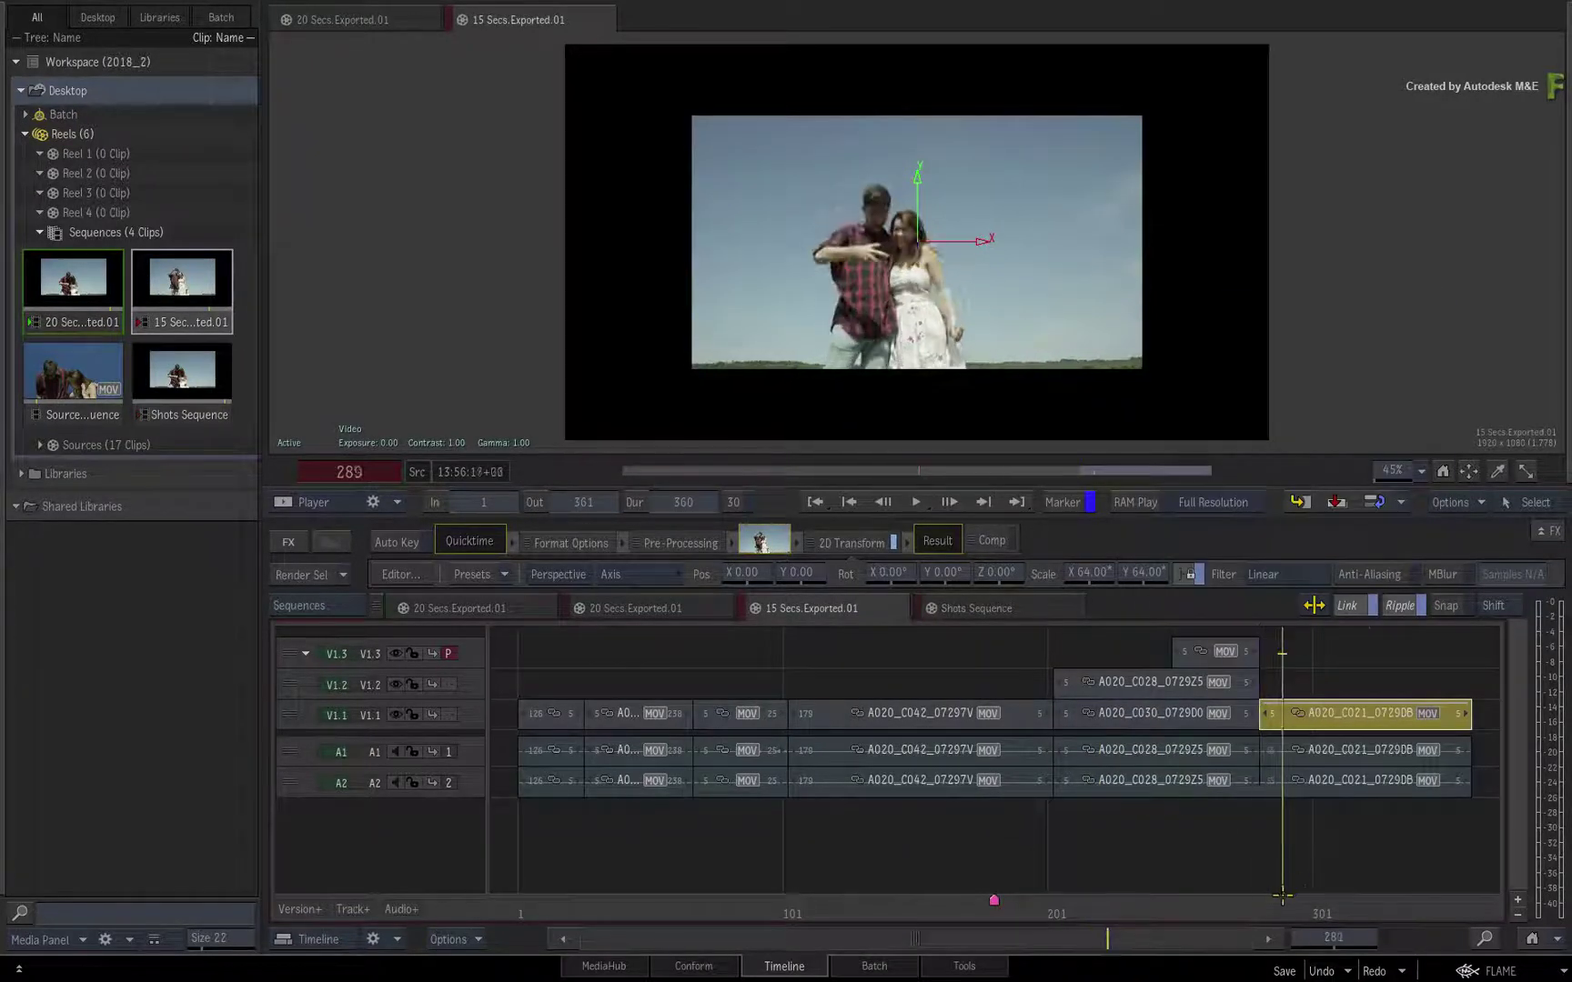
Step: Jump to the connected A020_C021 shot in 20 Secs.Exported.01 and play it to verify
right_click(1323, 723)
mouse_move(1273, 780)
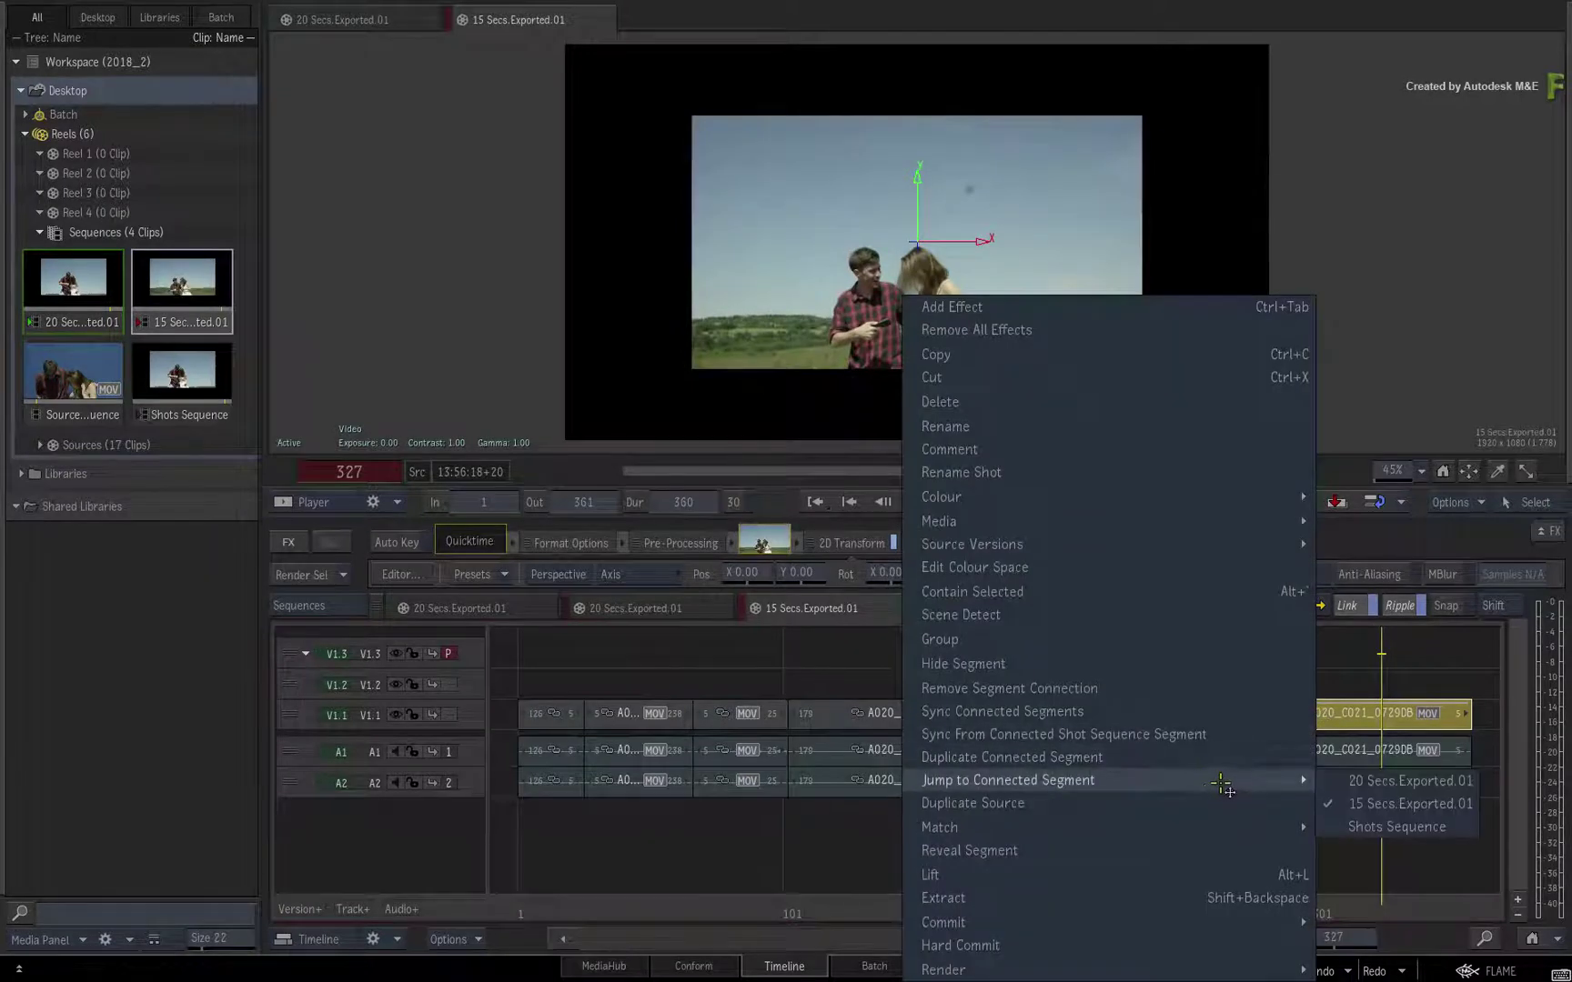
left_click(1337, 803)
key("space")
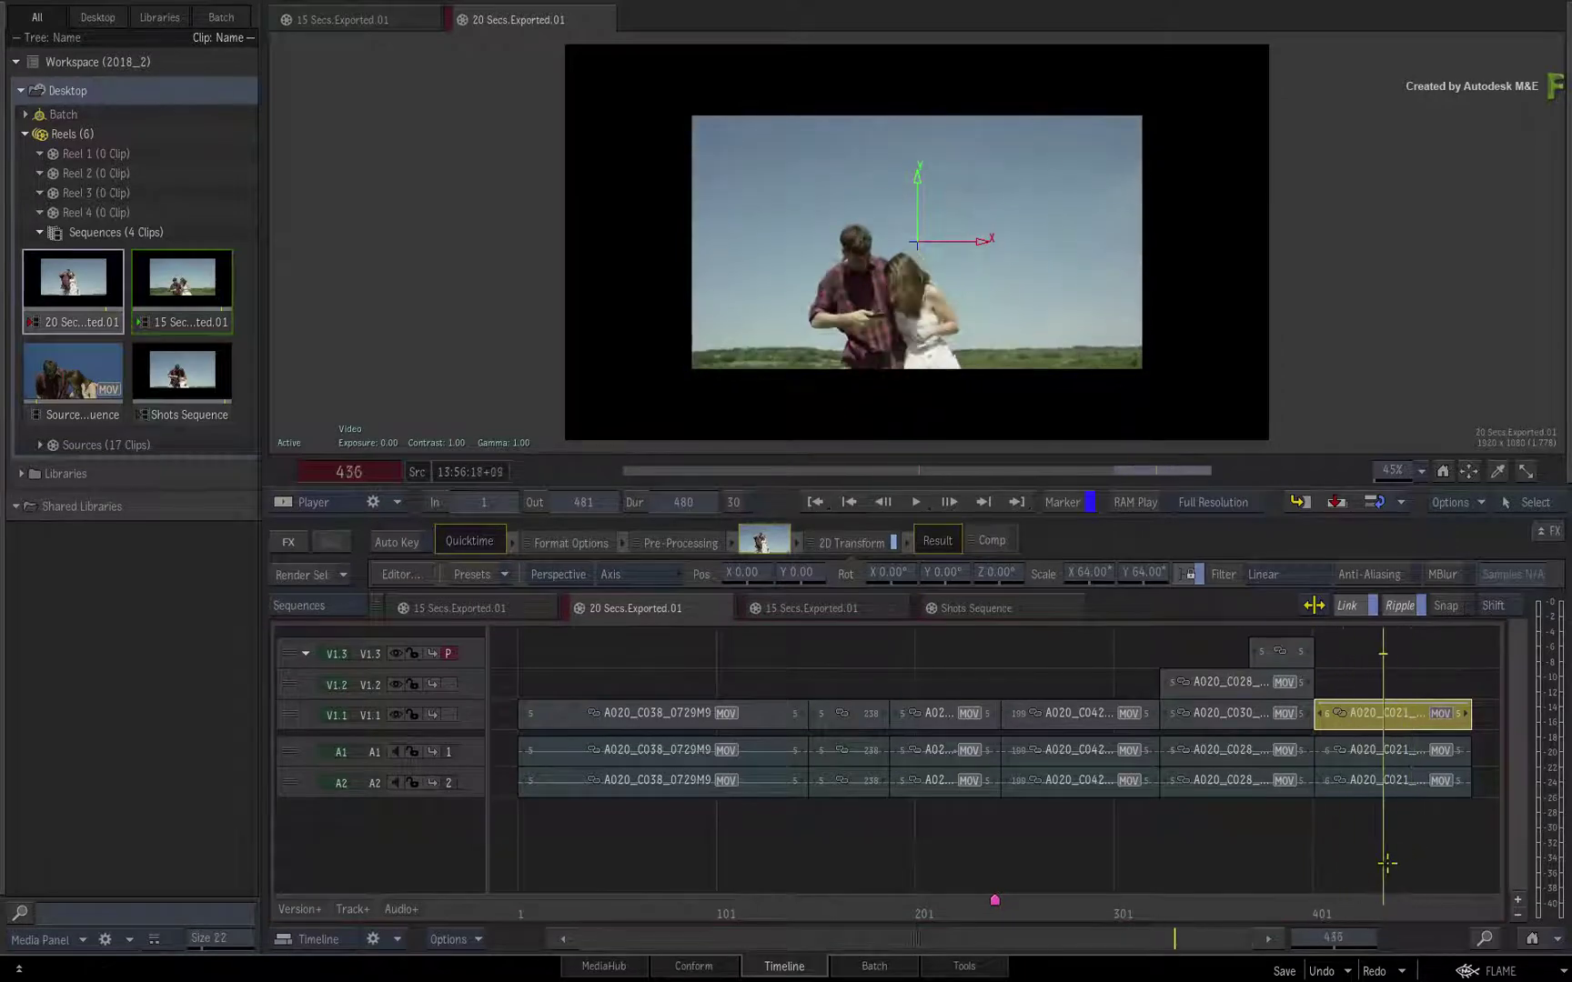
left_click(1358, 819)
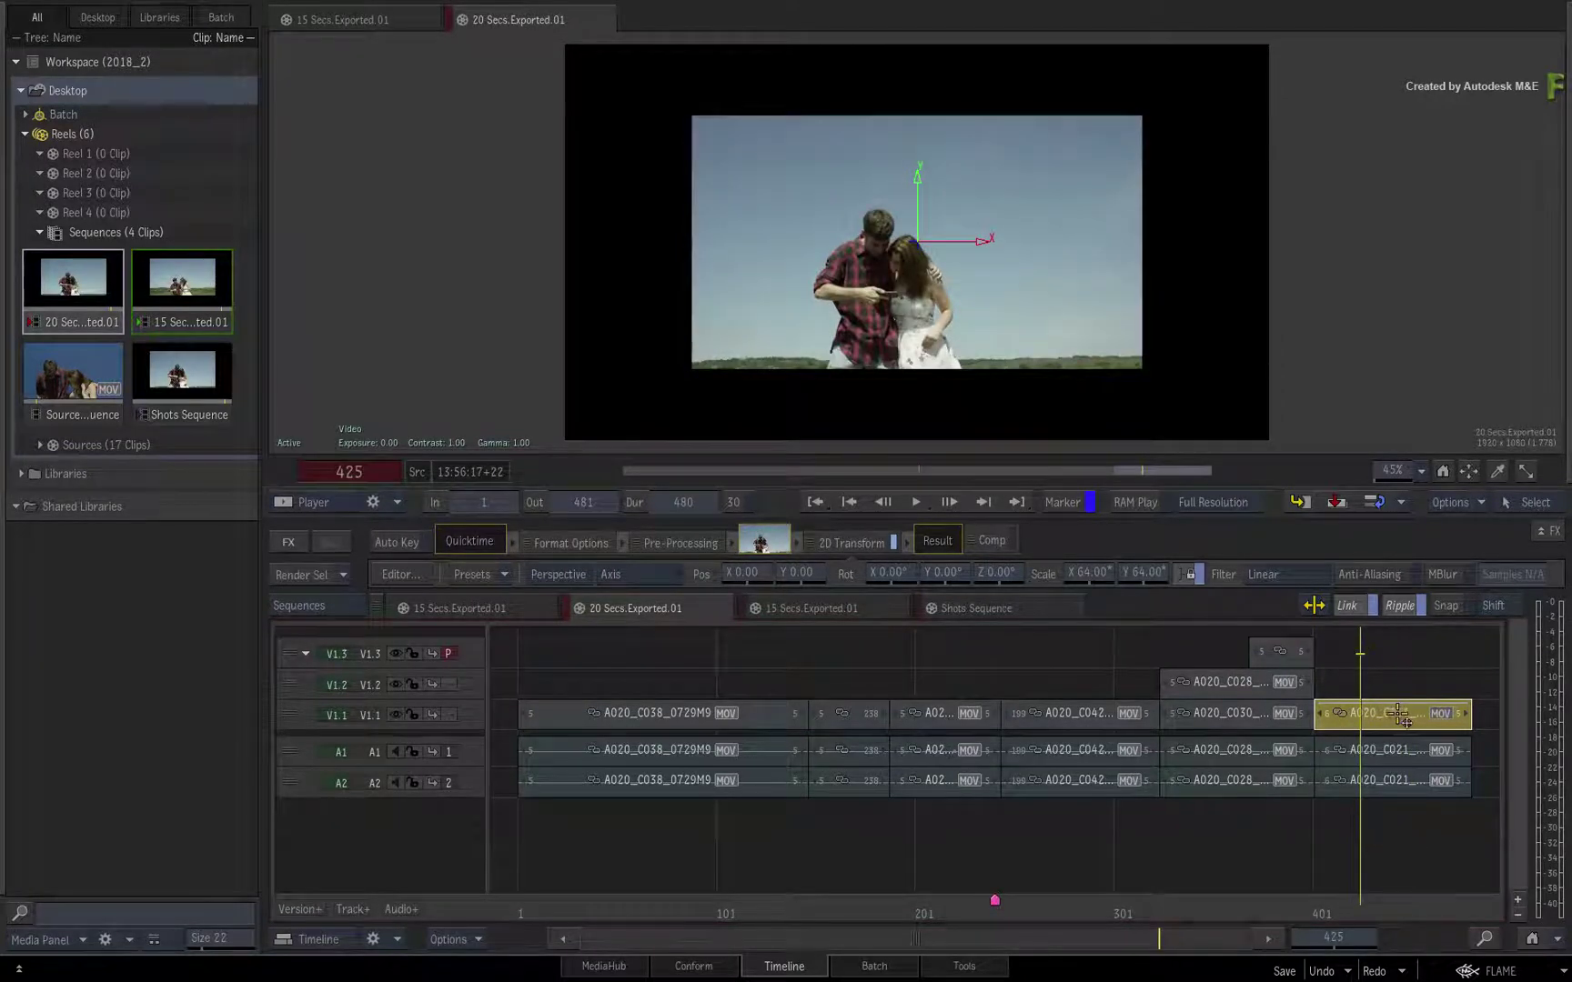
Step: Jump back to the shot in the Shots Sequence, scrub it, and fit the whole sequence
right_click(1404, 721)
mouse_move(1364, 780)
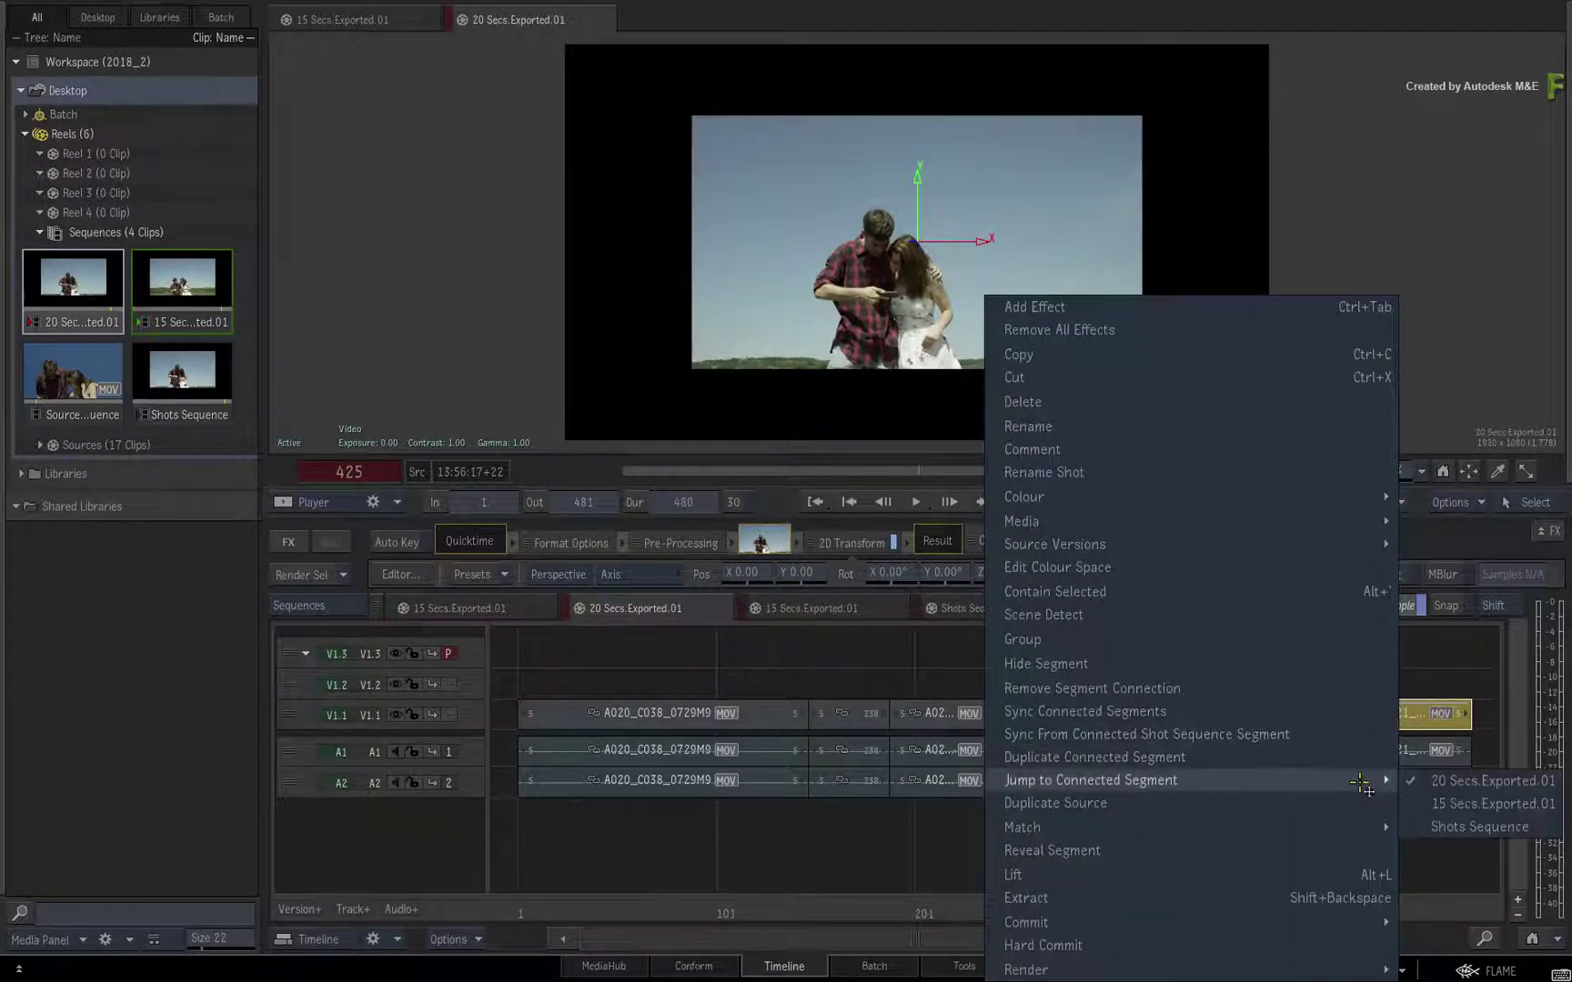
left_click(1435, 824)
left_click_drag(1053, 907, 1189, 907)
left_click(1531, 938)
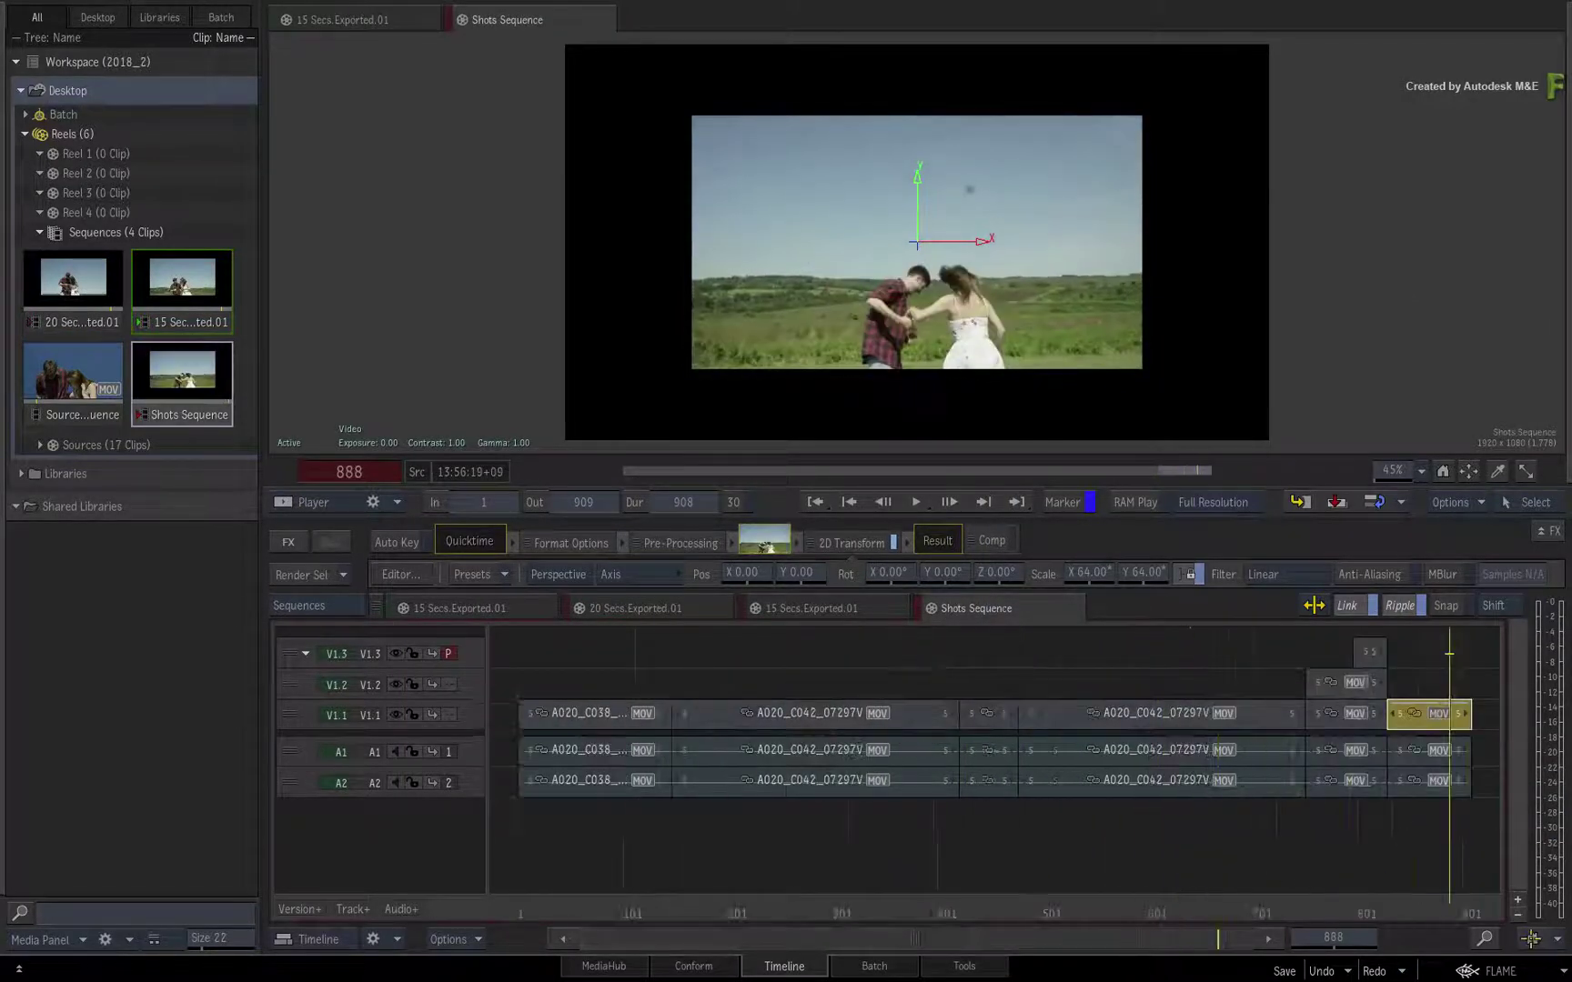
Step: Select the four V1.1 segments, from A020_C038 rightward, and drop a 2D Transform onto them
mouse_move(1418, 900)
left_mouse_down()
mouse_move(1433, 900)
mouse_move(1413, 897)
left_mouse_up()
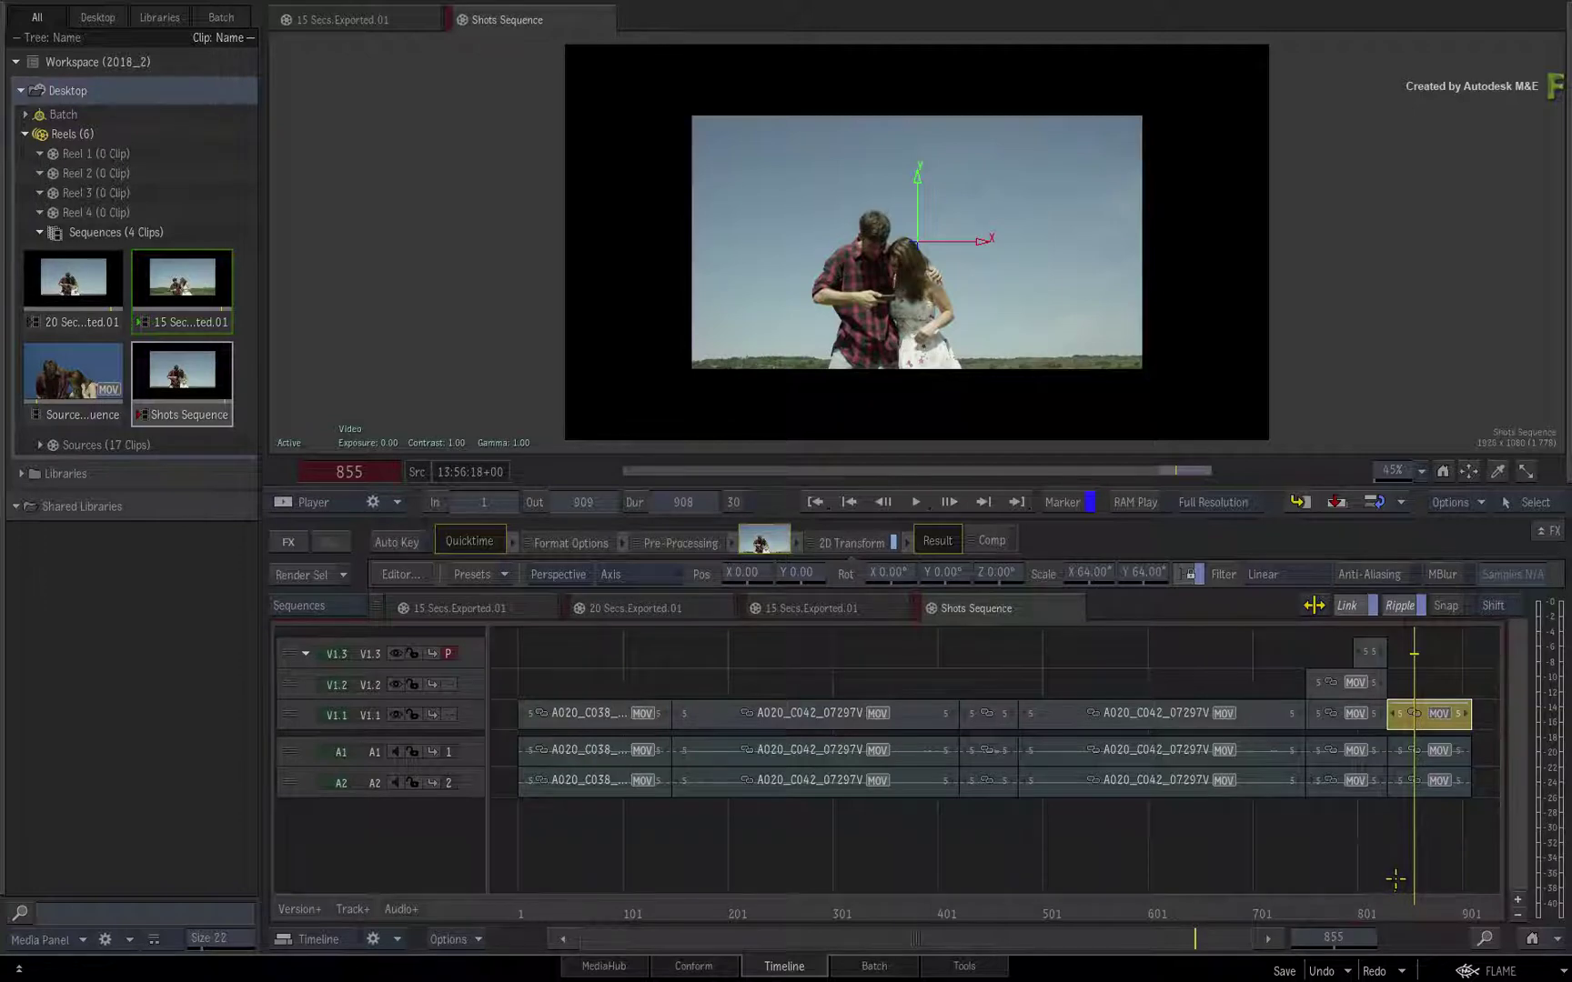
left_click(1076, 707)
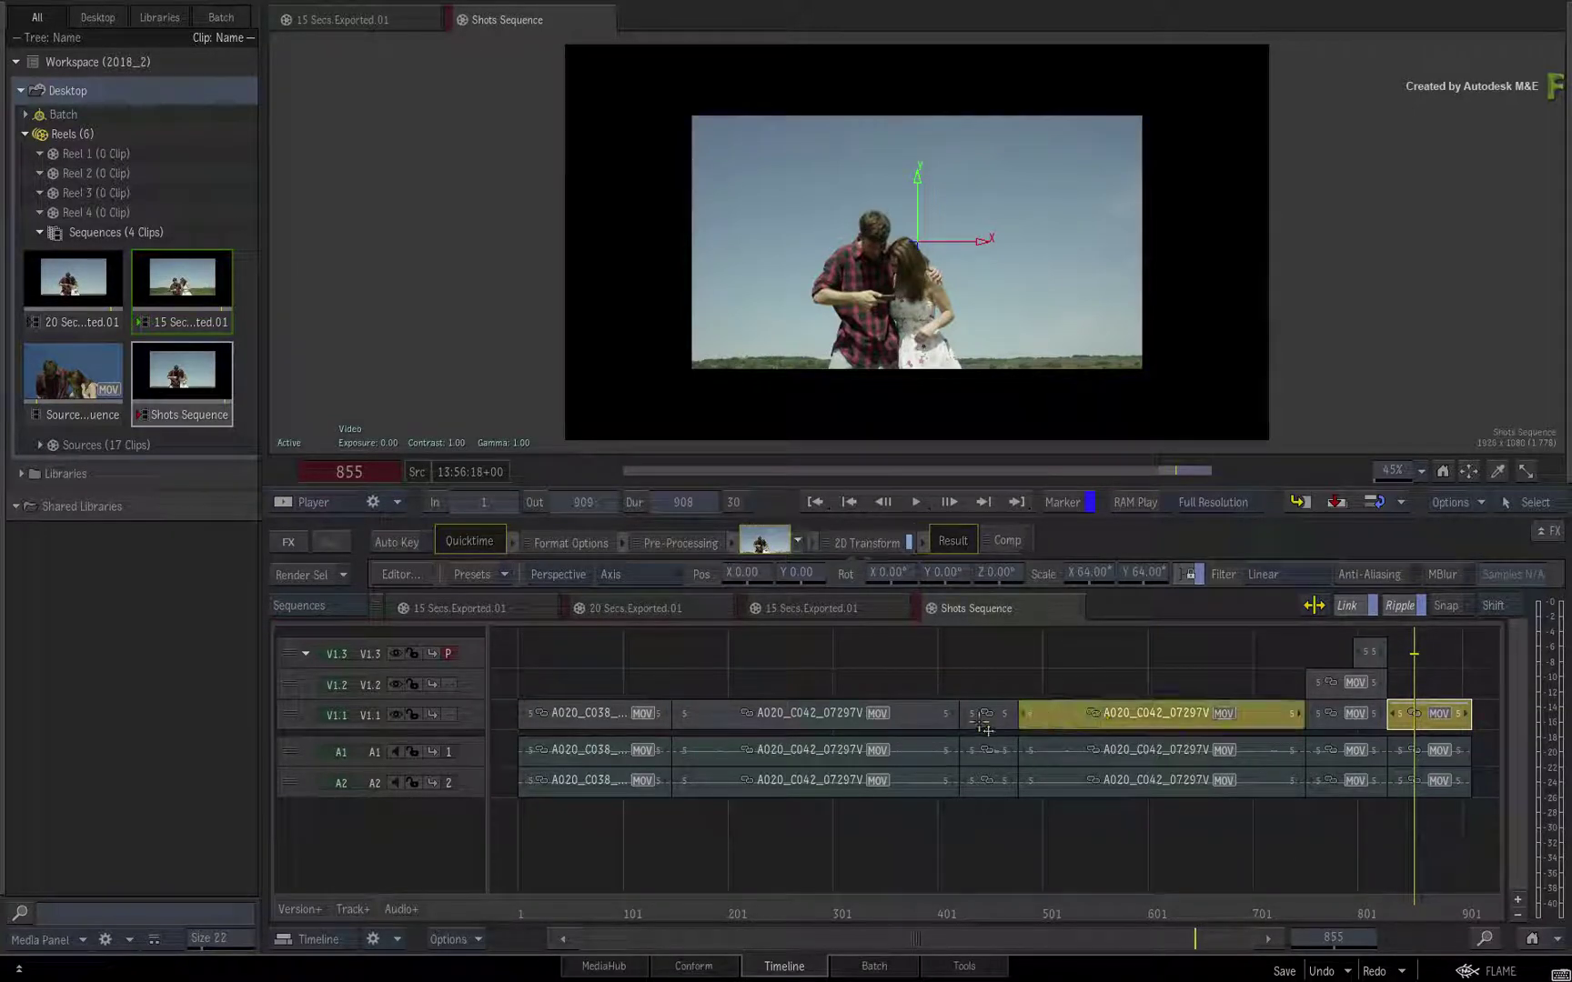
left_click(985, 717, "ctrl")
left_click(850, 714, "ctrl")
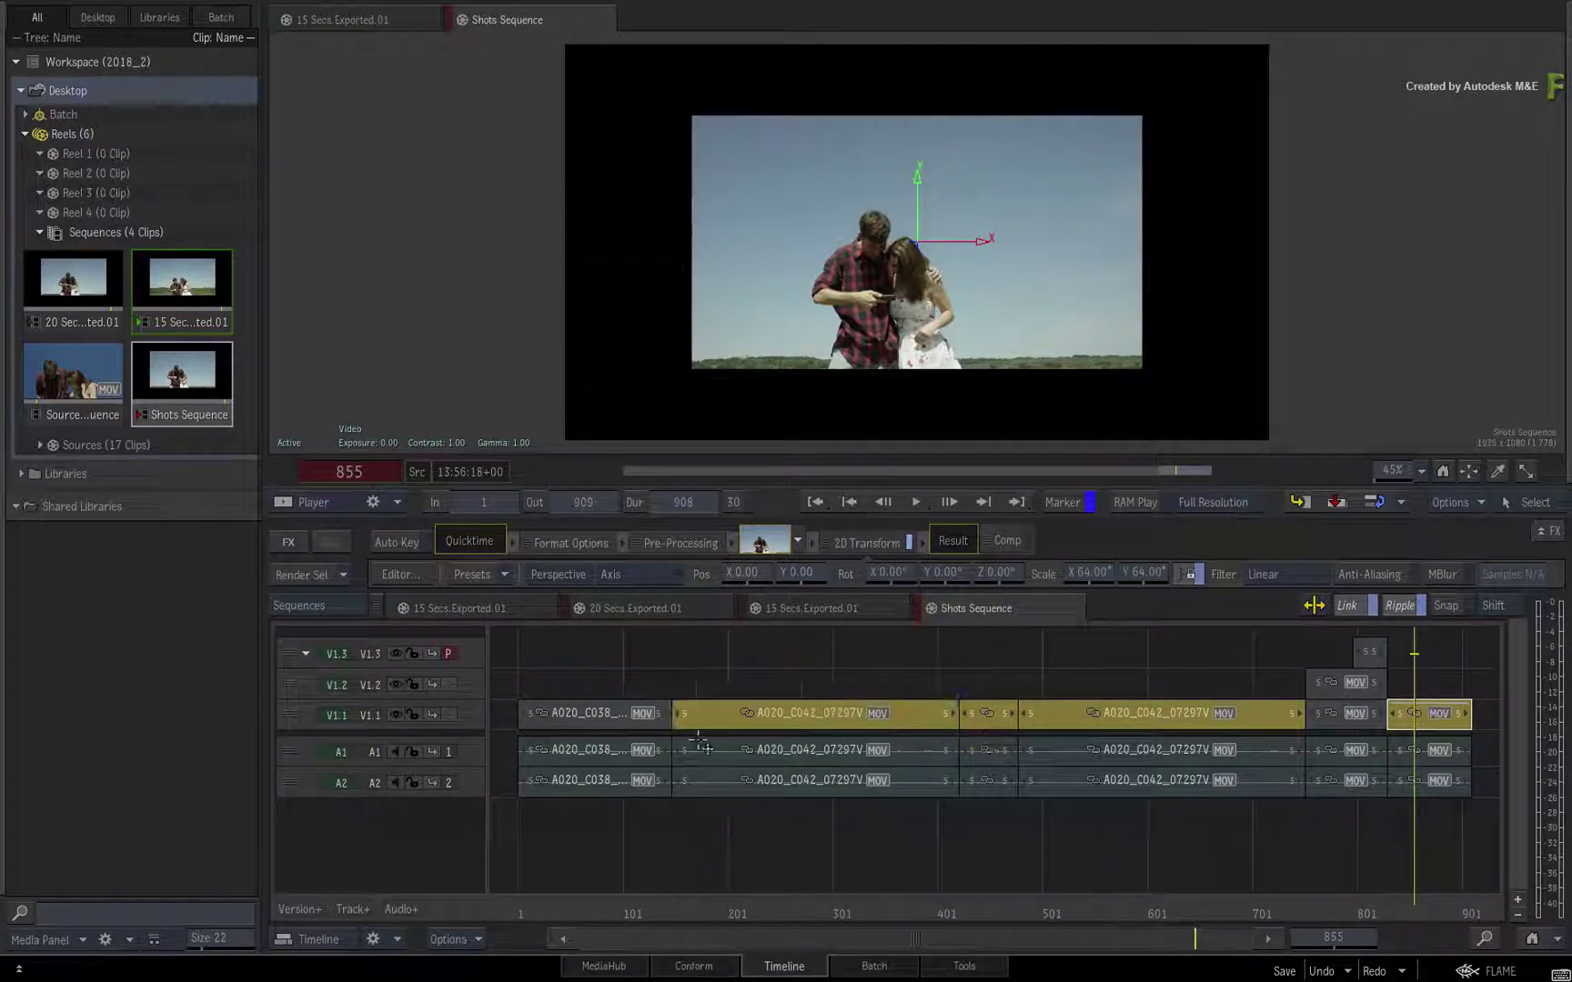
left_click(587, 716, "ctrl")
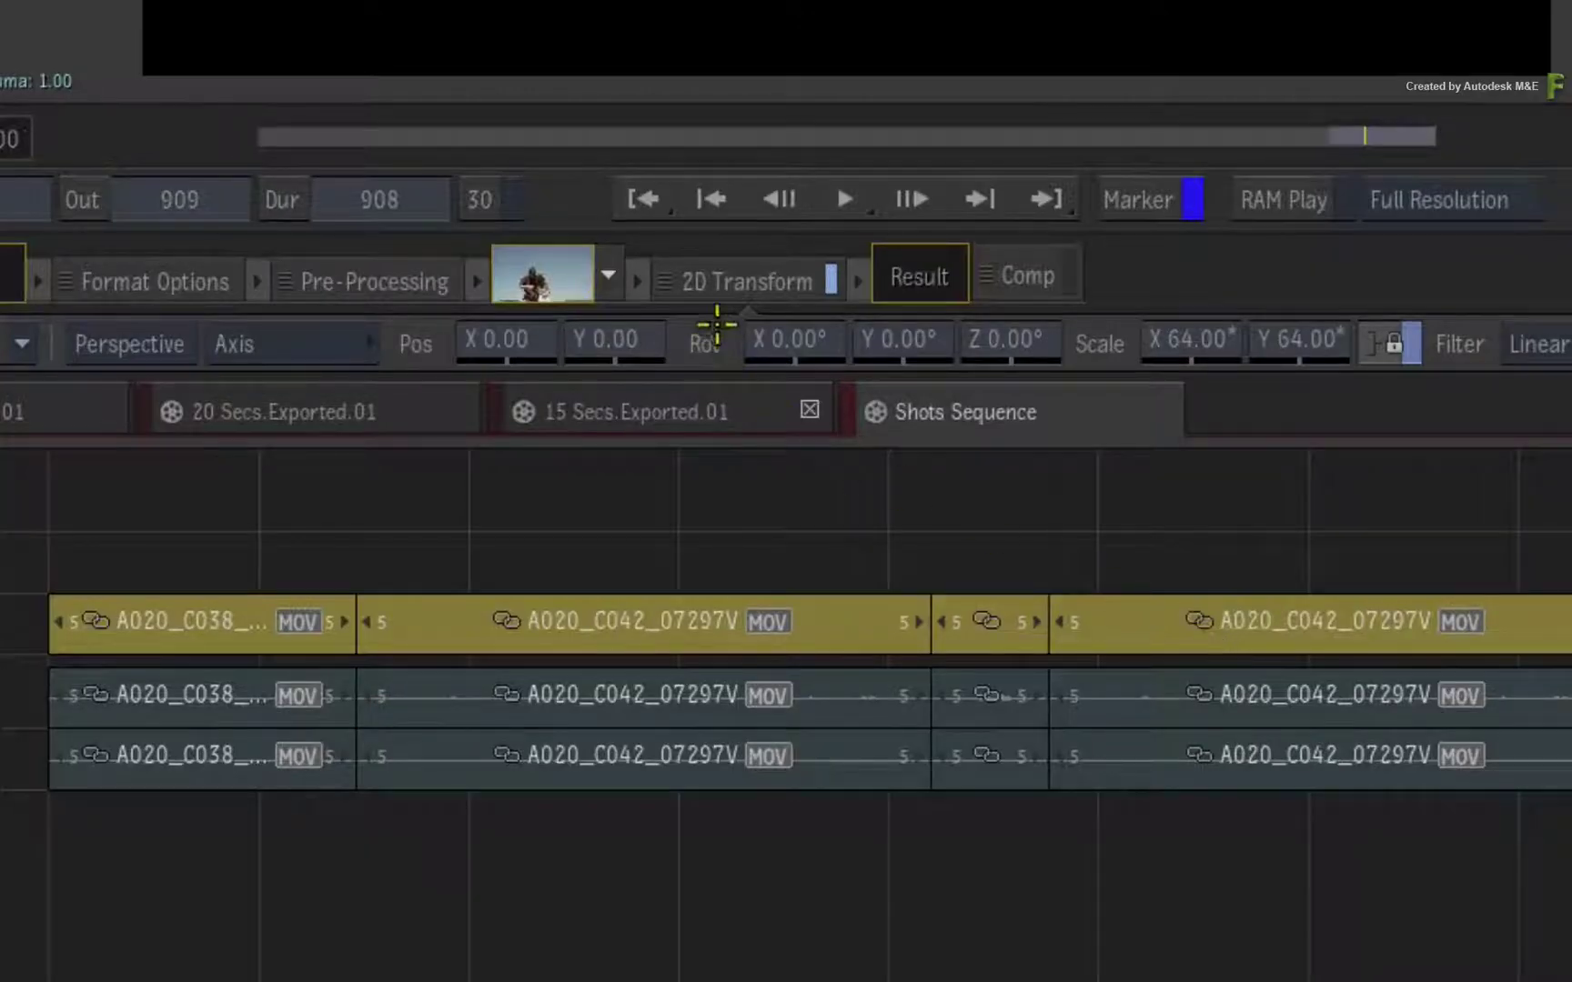
left_click_drag(741, 282, 423, 622)
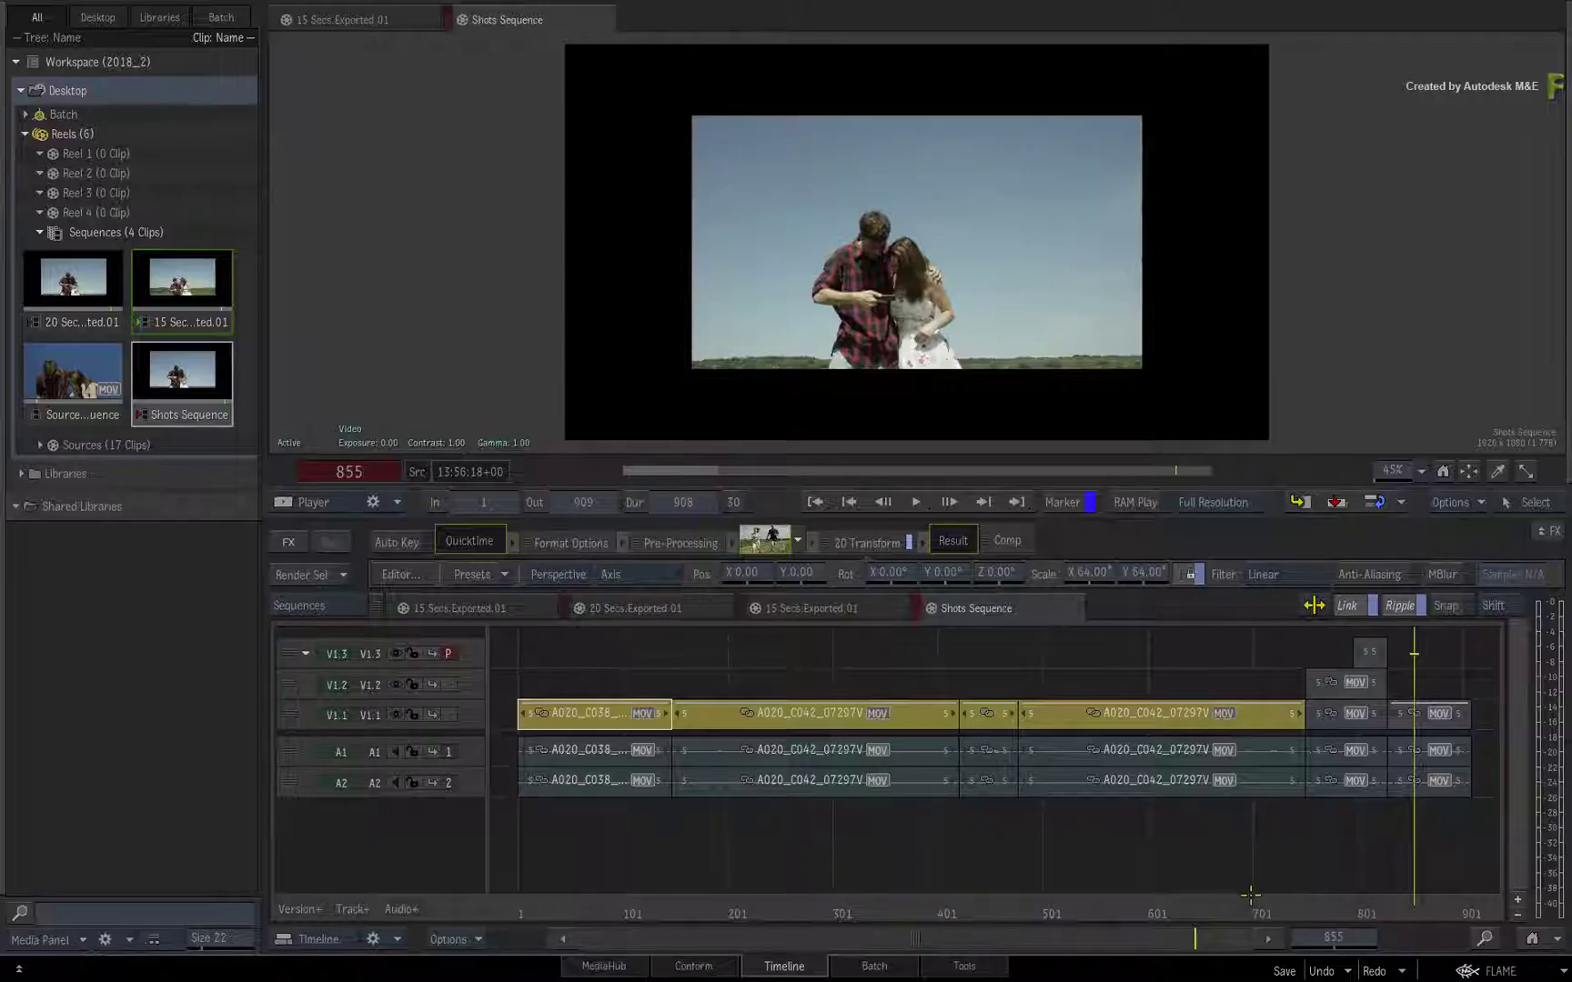
left_click_drag(1413, 909, 717, 875)
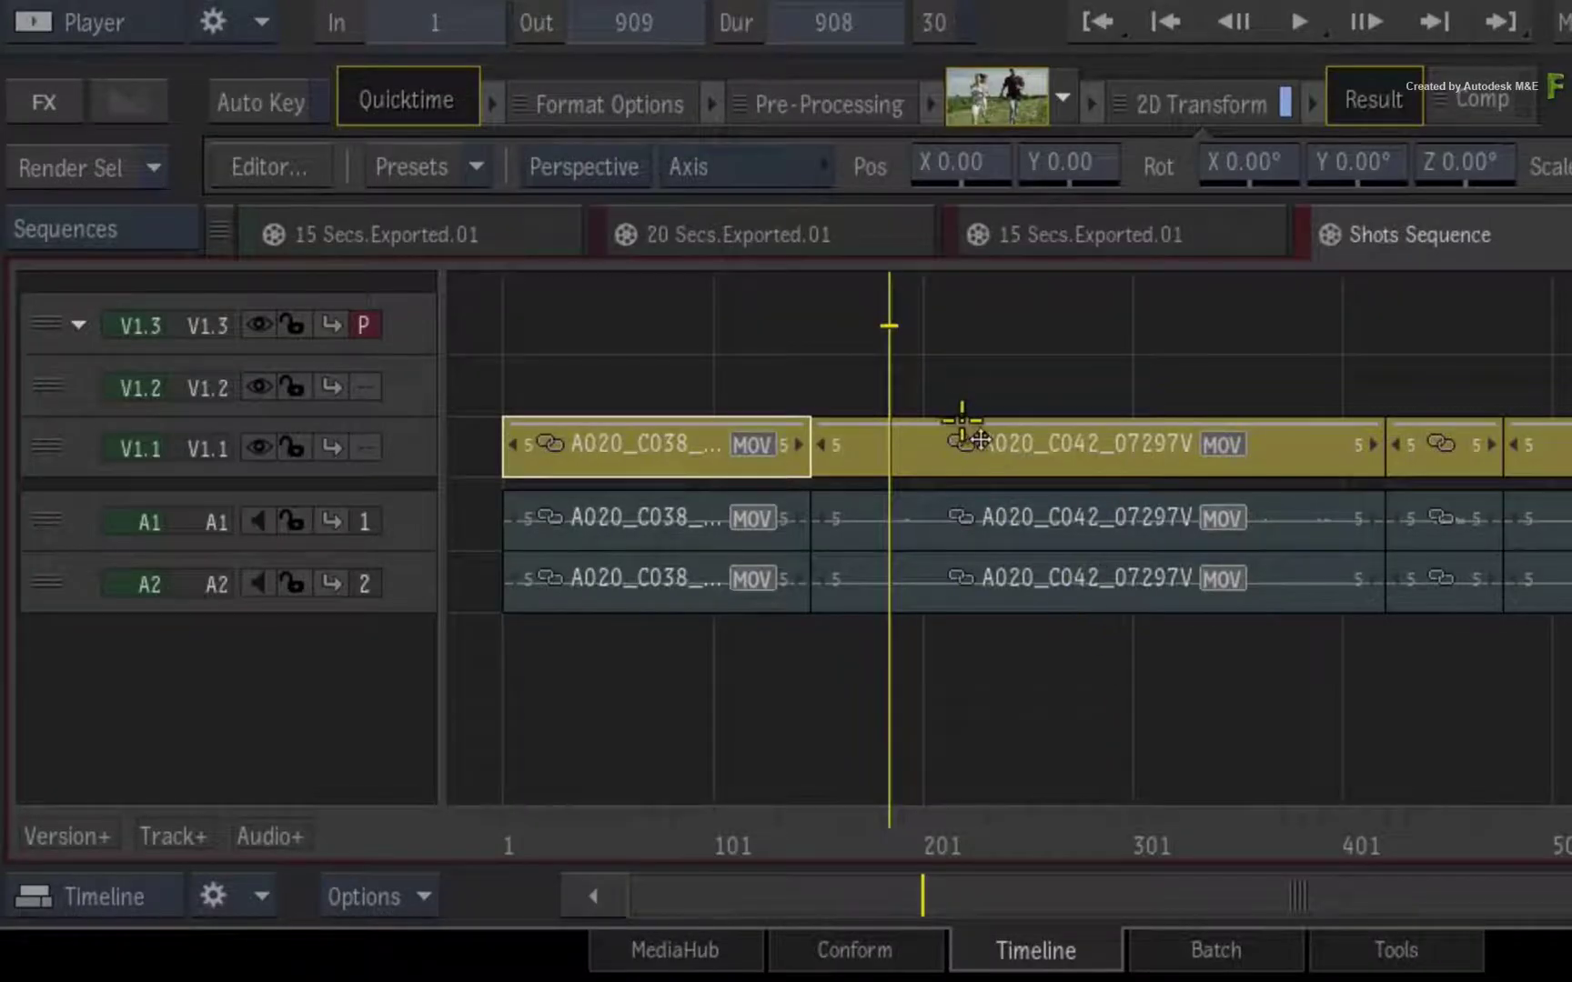
Step: Sync the V1.1 segments' 2D Transforms to connected segments, then check the 15 and 20 Secs edits
right_click(718, 717)
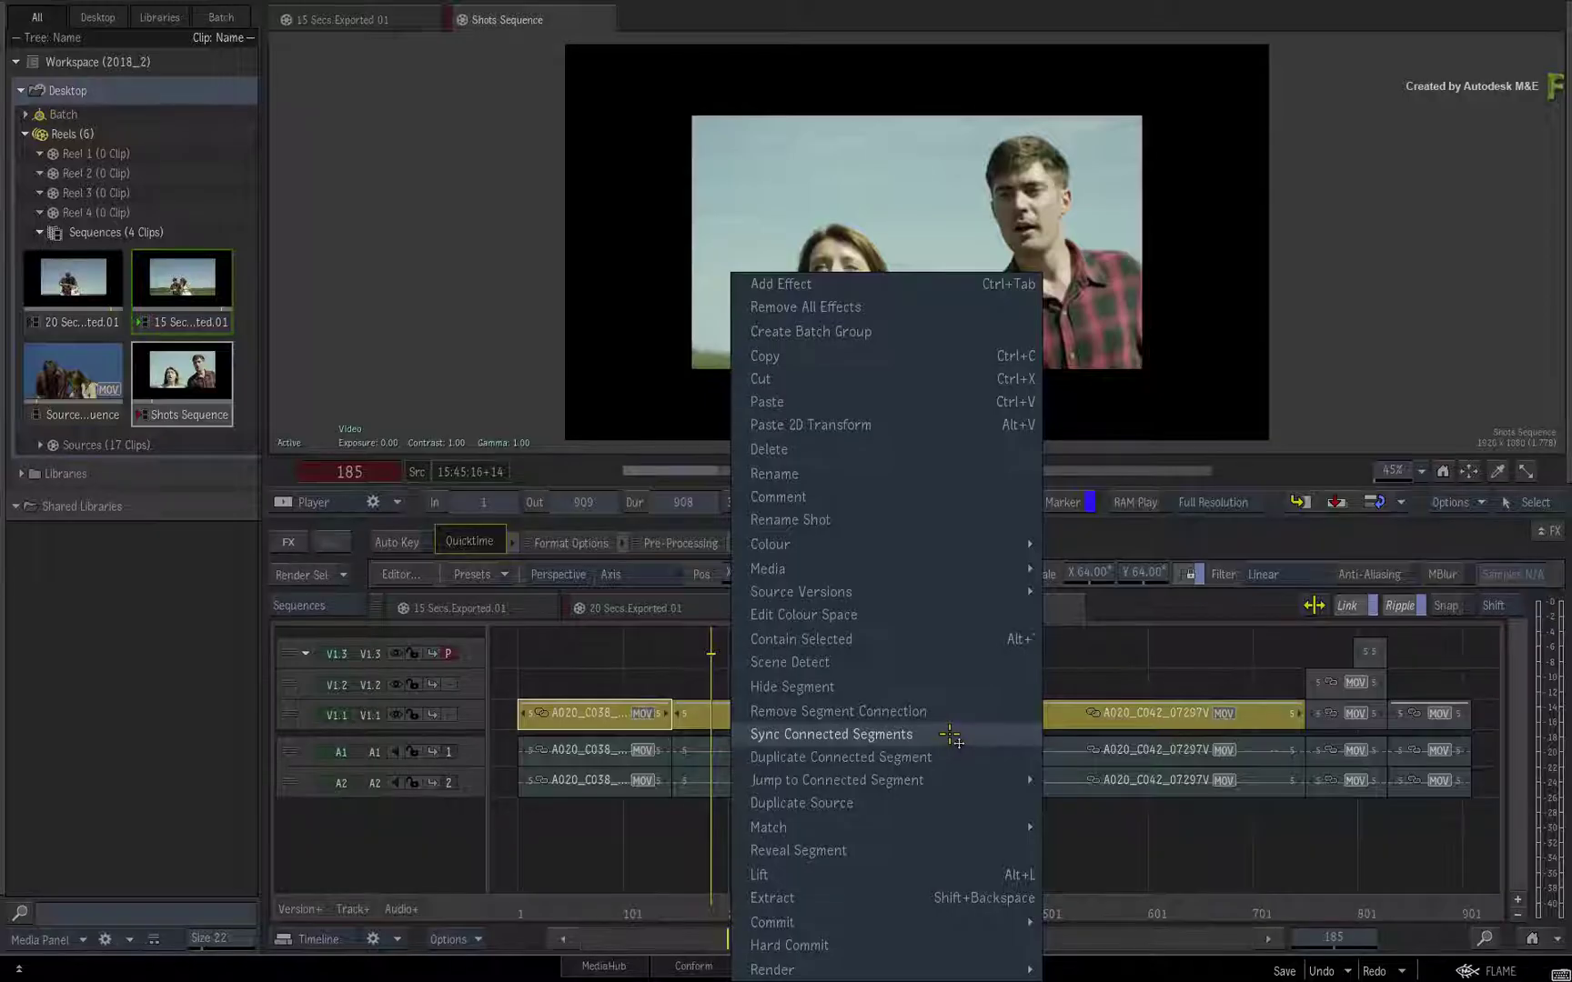
left_click(949, 735)
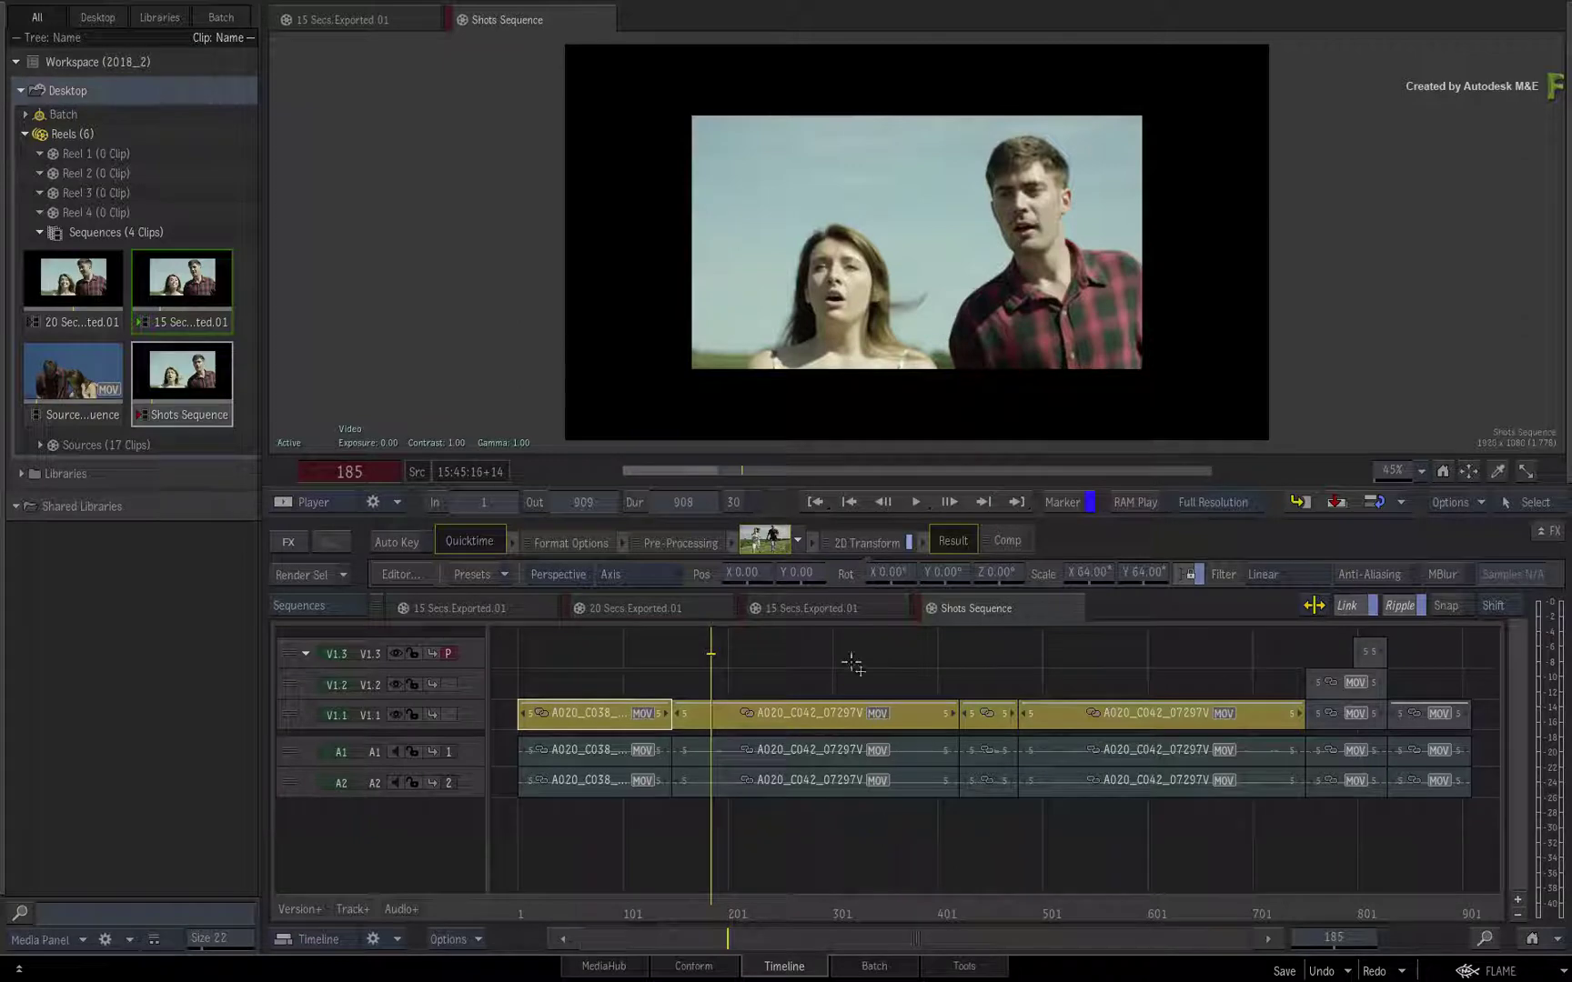
left_click(850, 609)
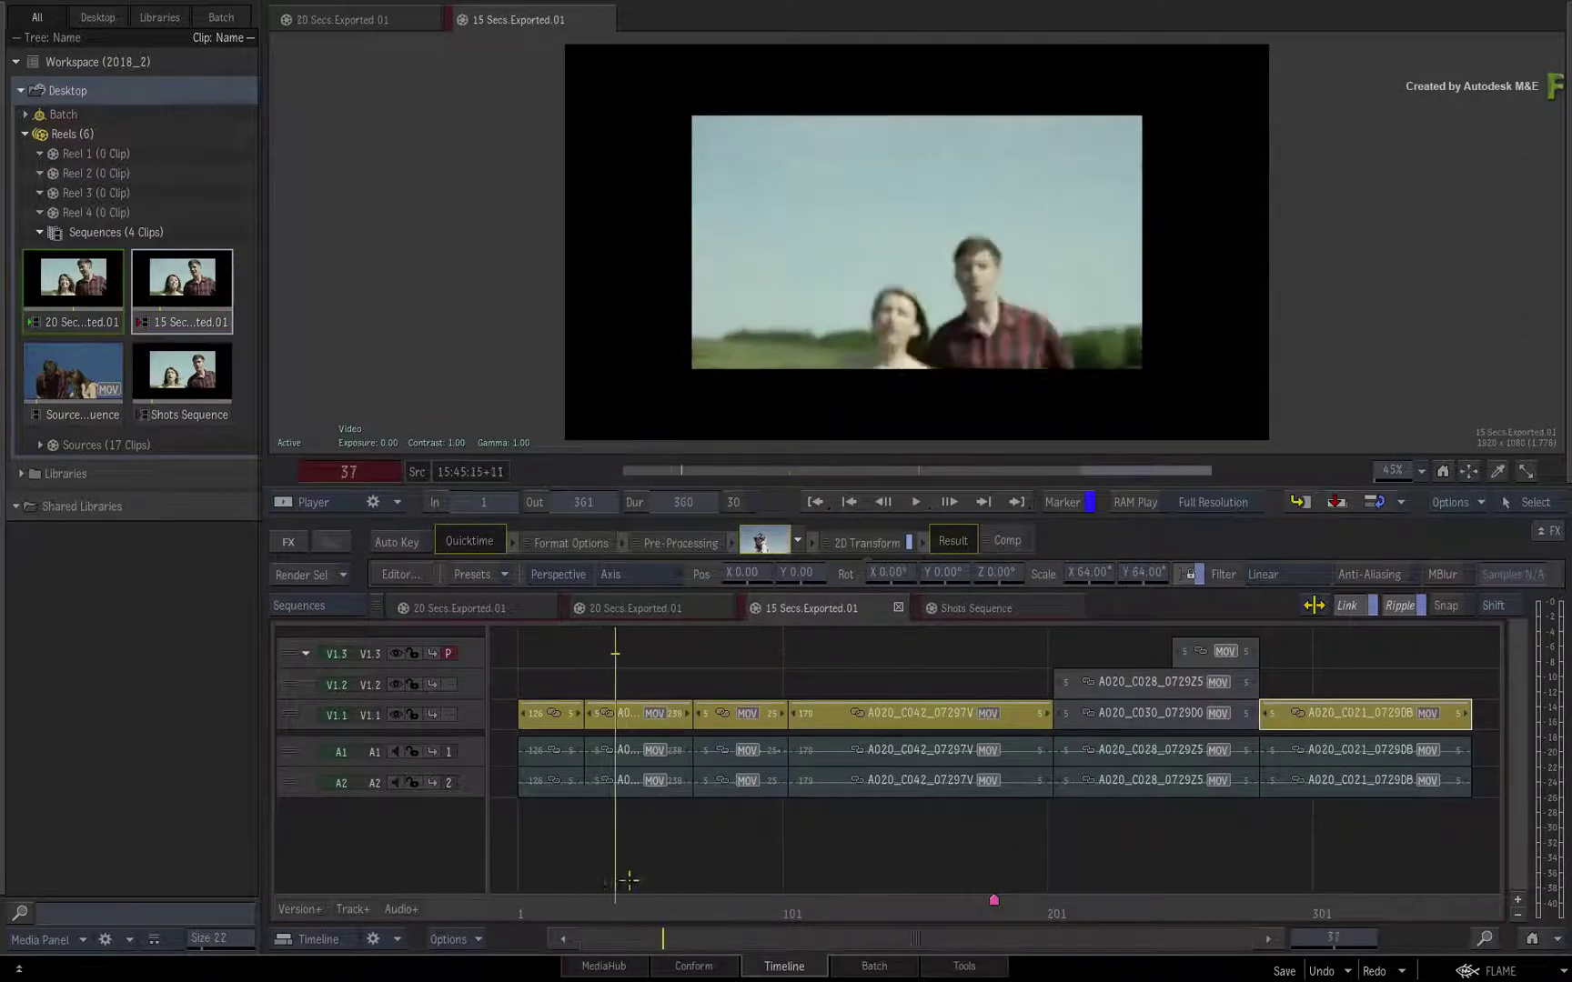
left_click(691, 610)
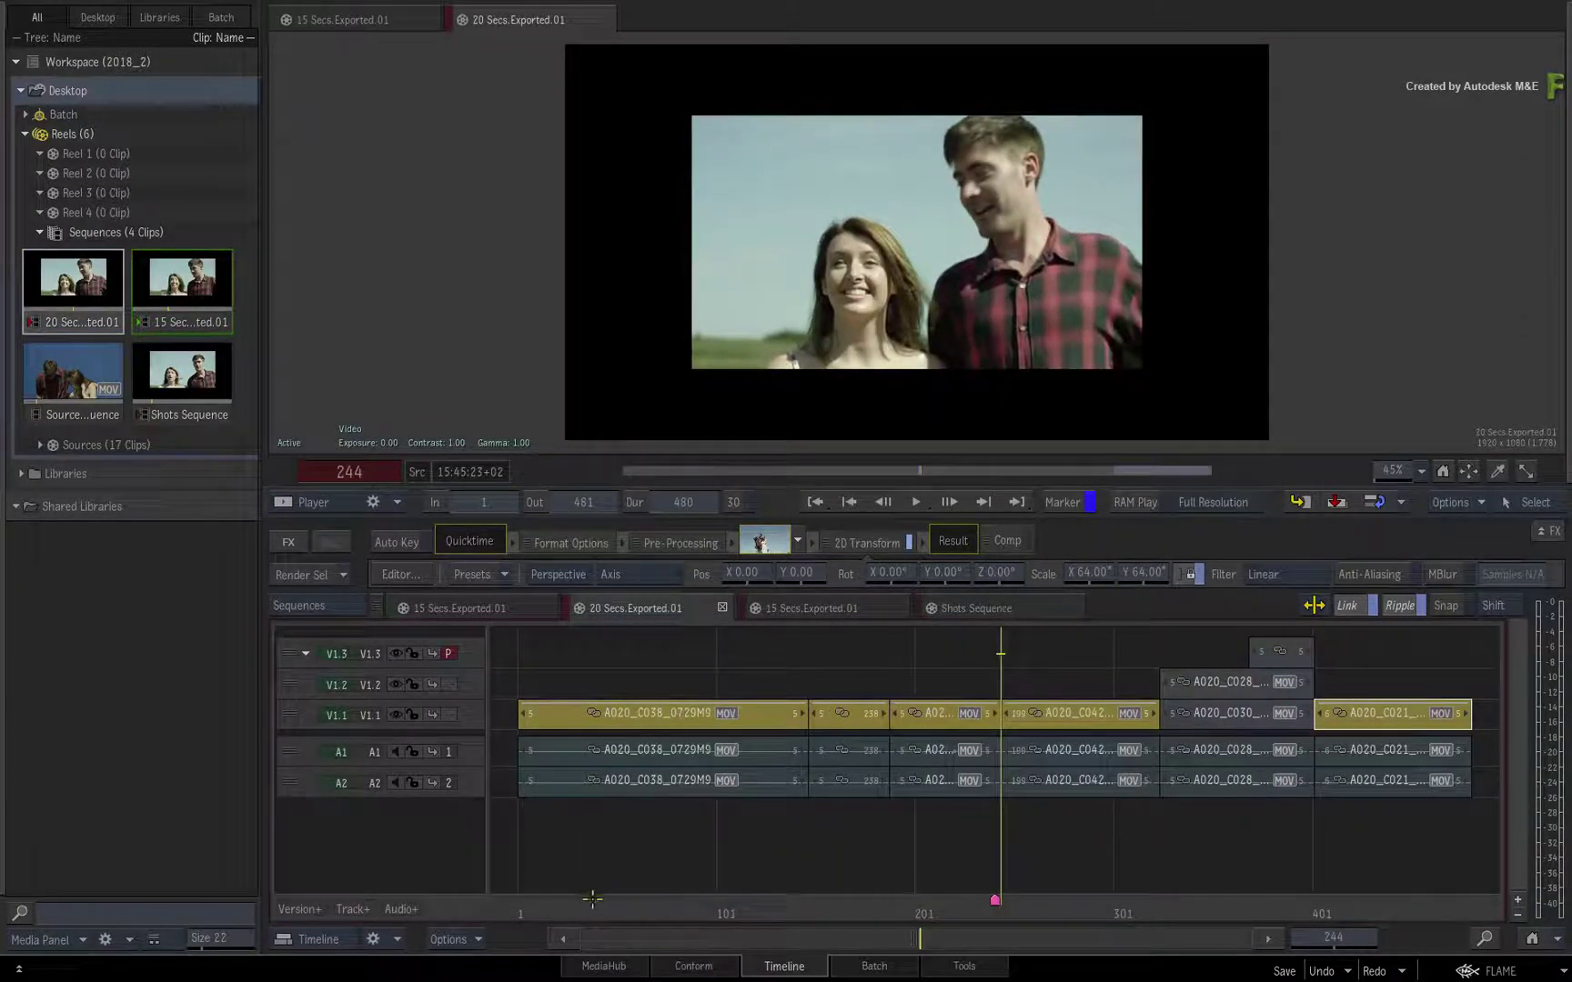
left_click_drag(592, 900, 637, 846)
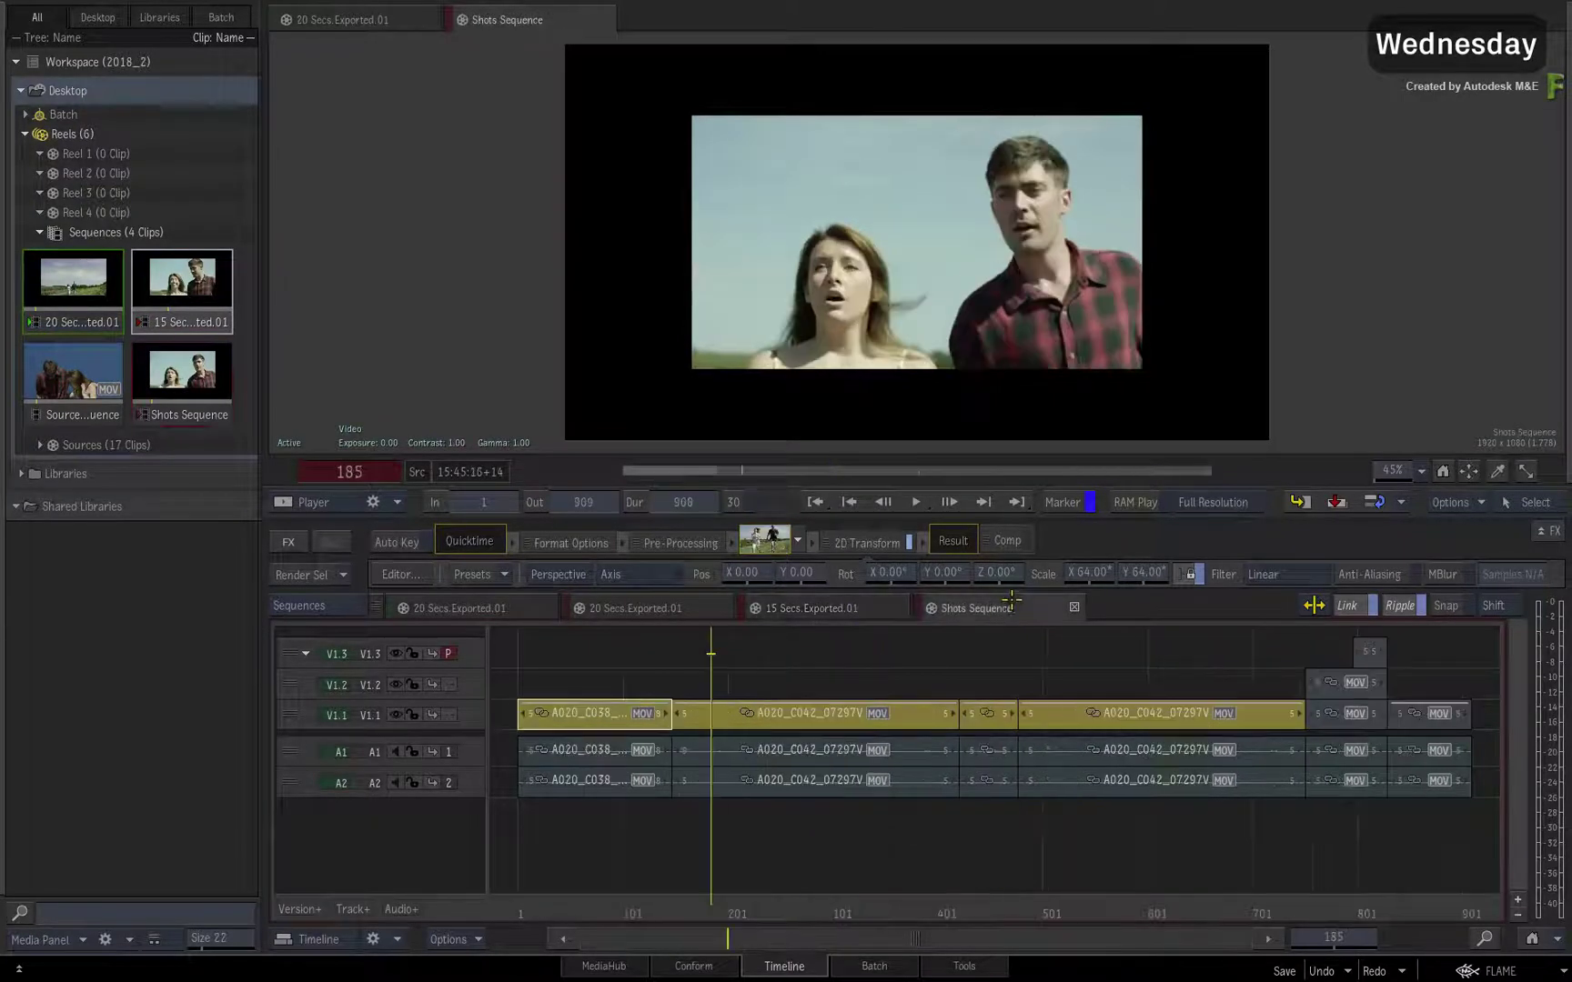
Step: Deselect the V1.1 segments in the Shots Sequence and nudge the playhead to frame 189
left_click(944, 808)
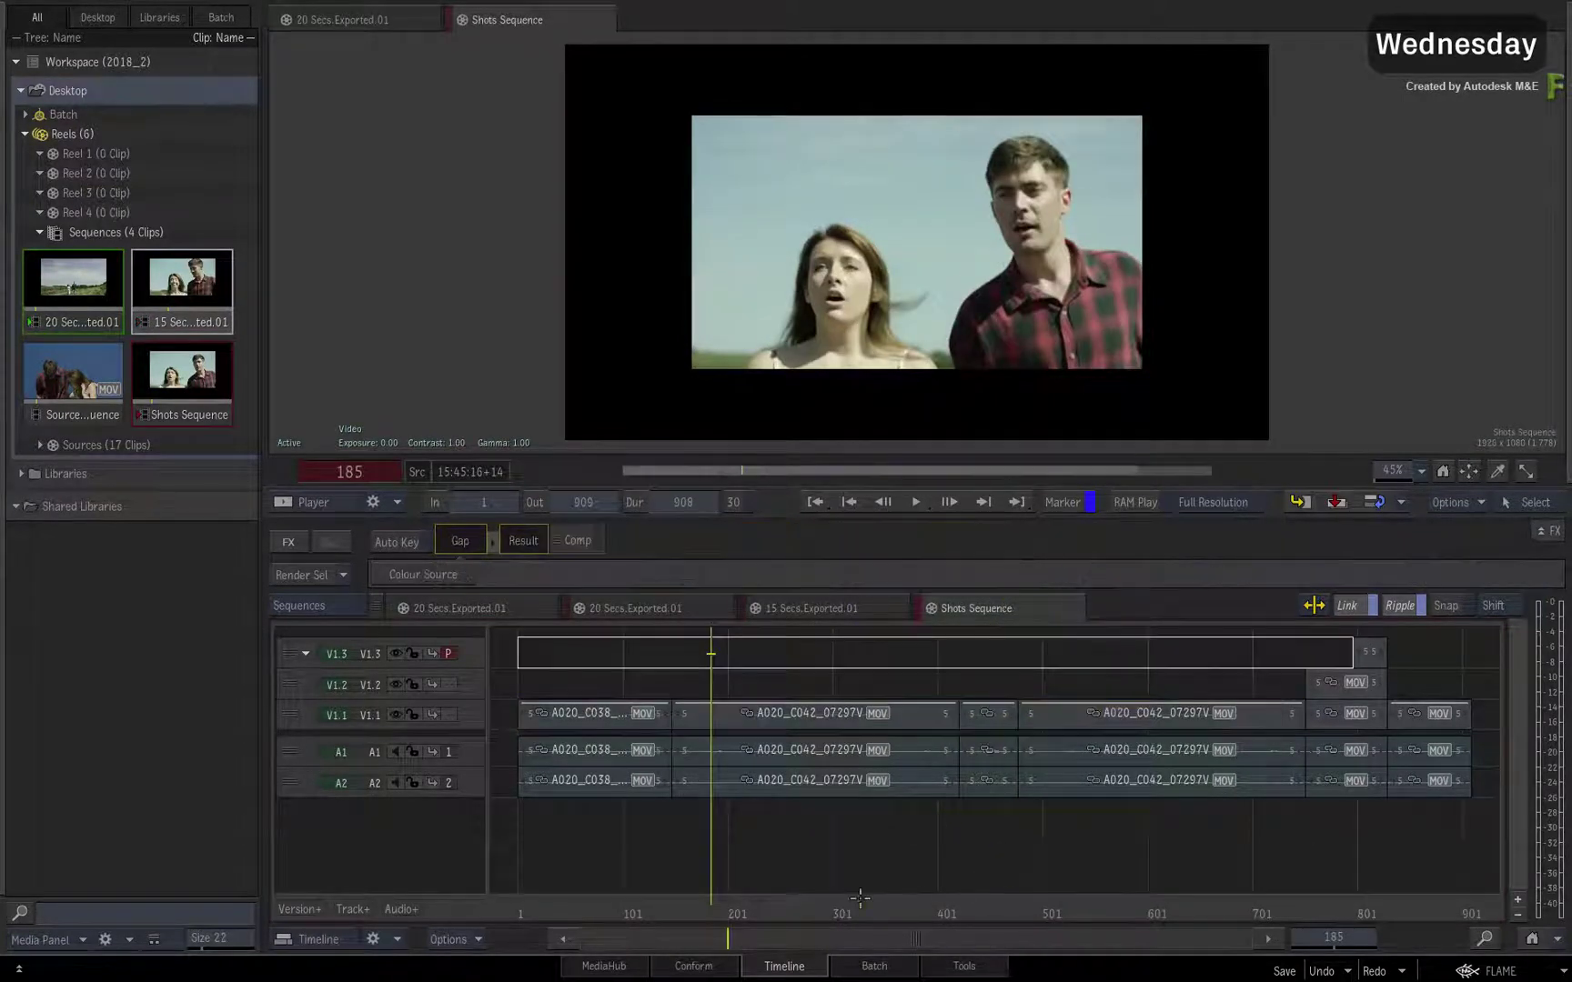
left_click_drag(711, 891, 579, 859)
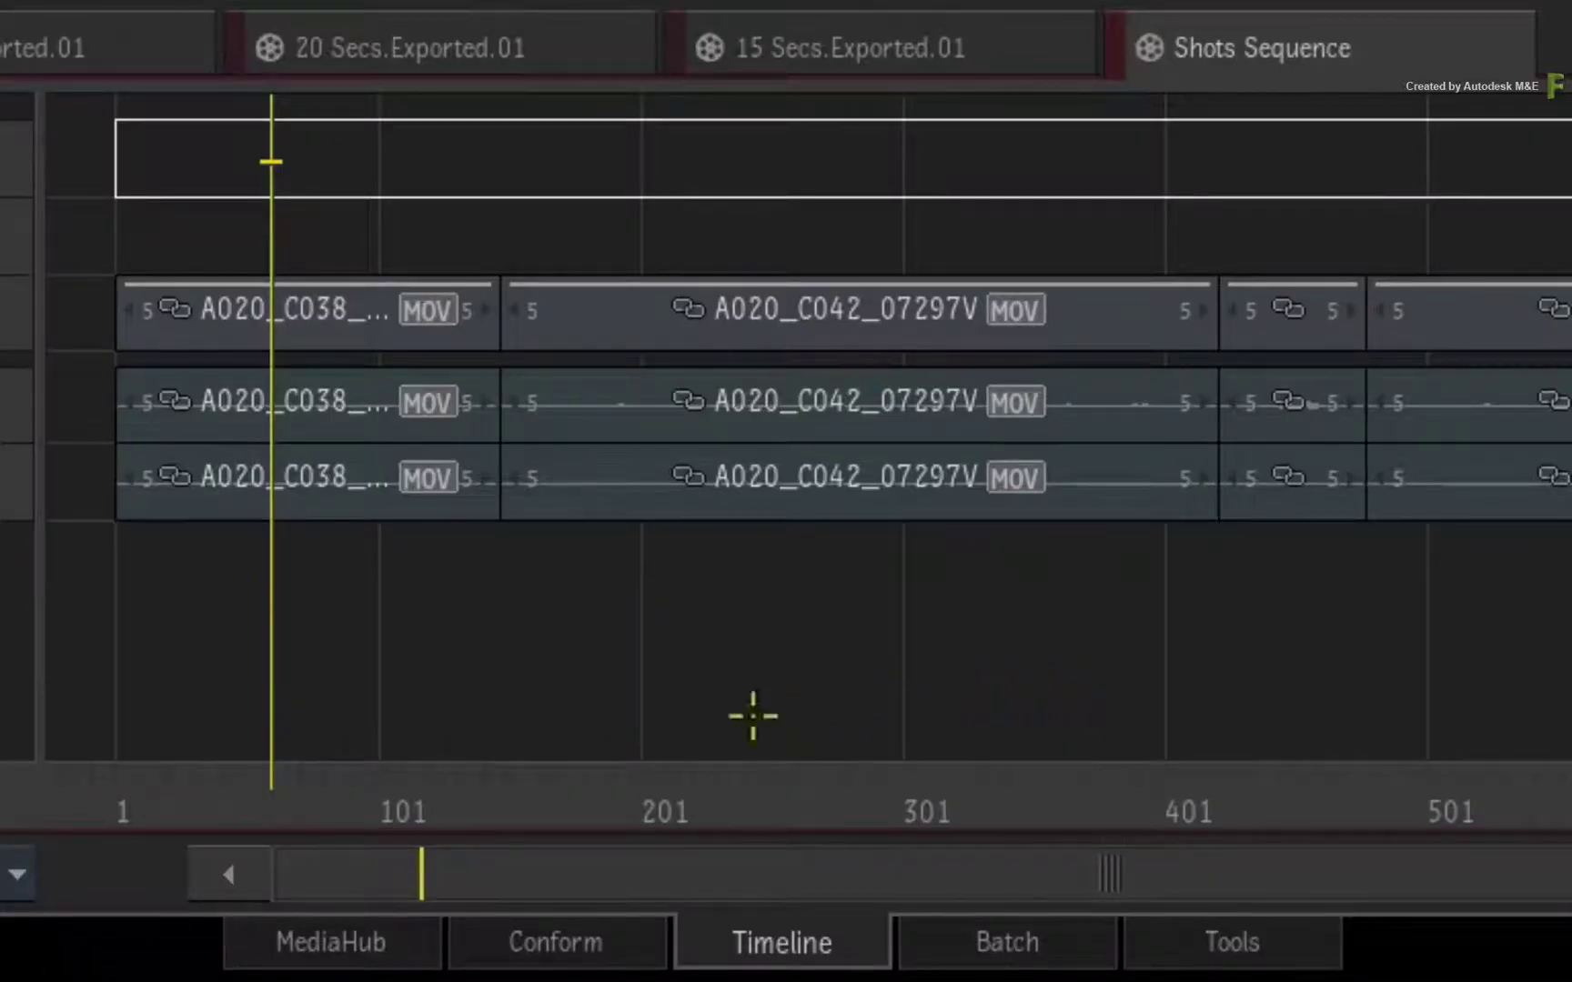
Step: Open the Sources Sequence in Conform, scrub through it and select an A020_C042 segment
left_click(551, 932)
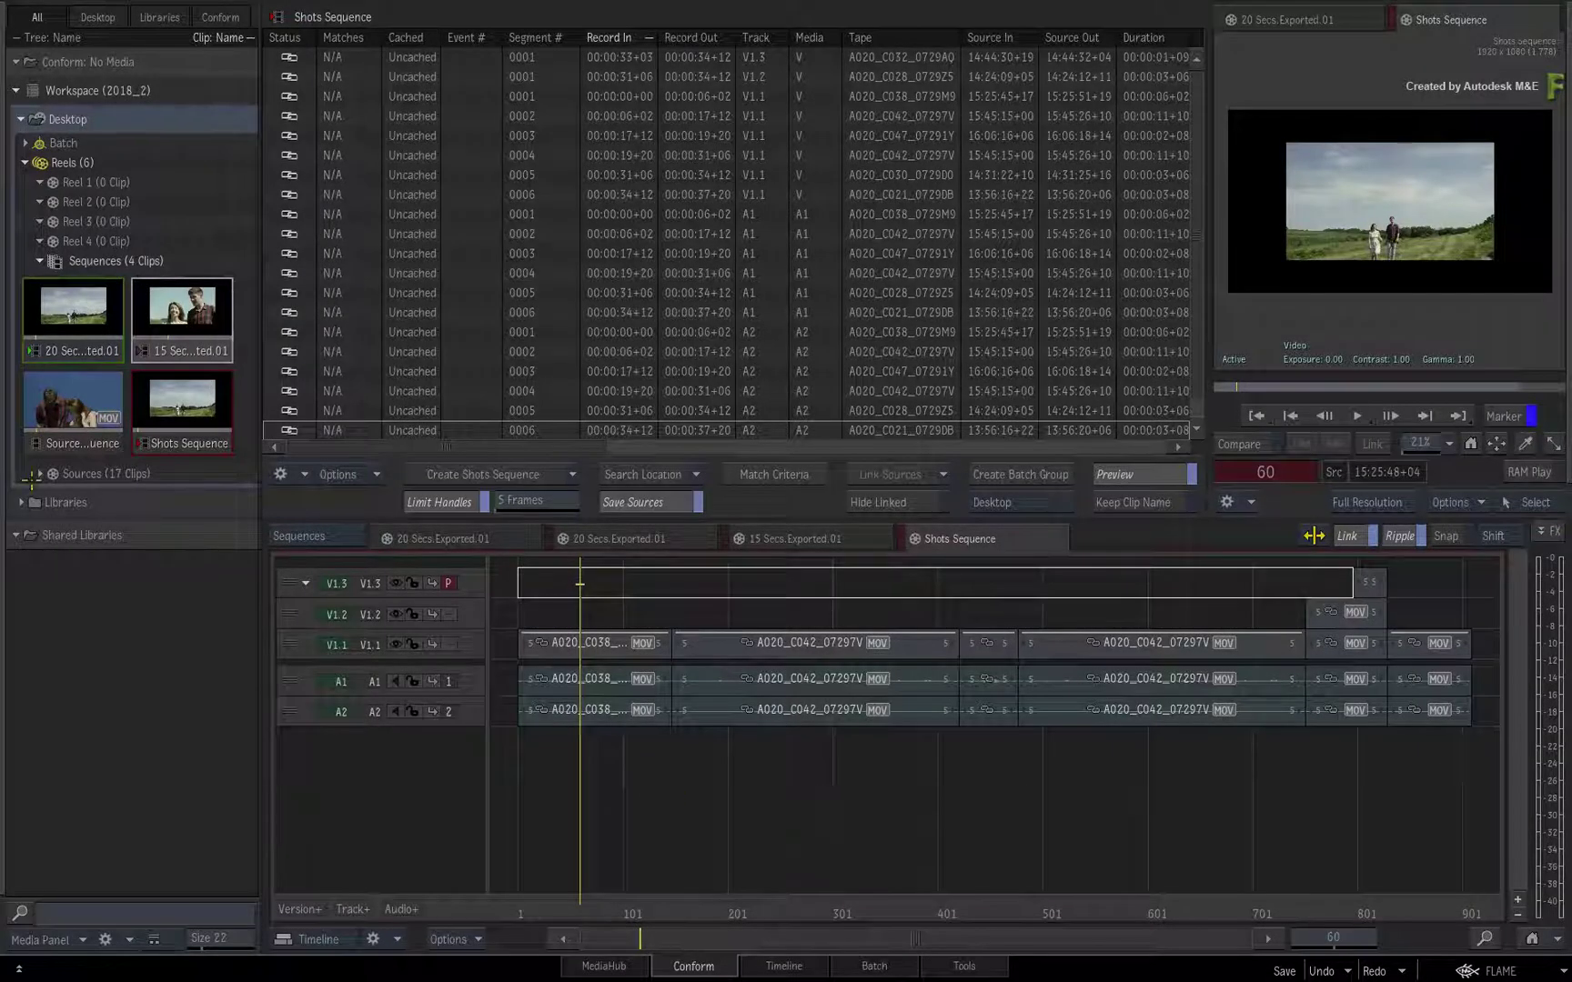
left_click(73, 405)
right_click(75, 409)
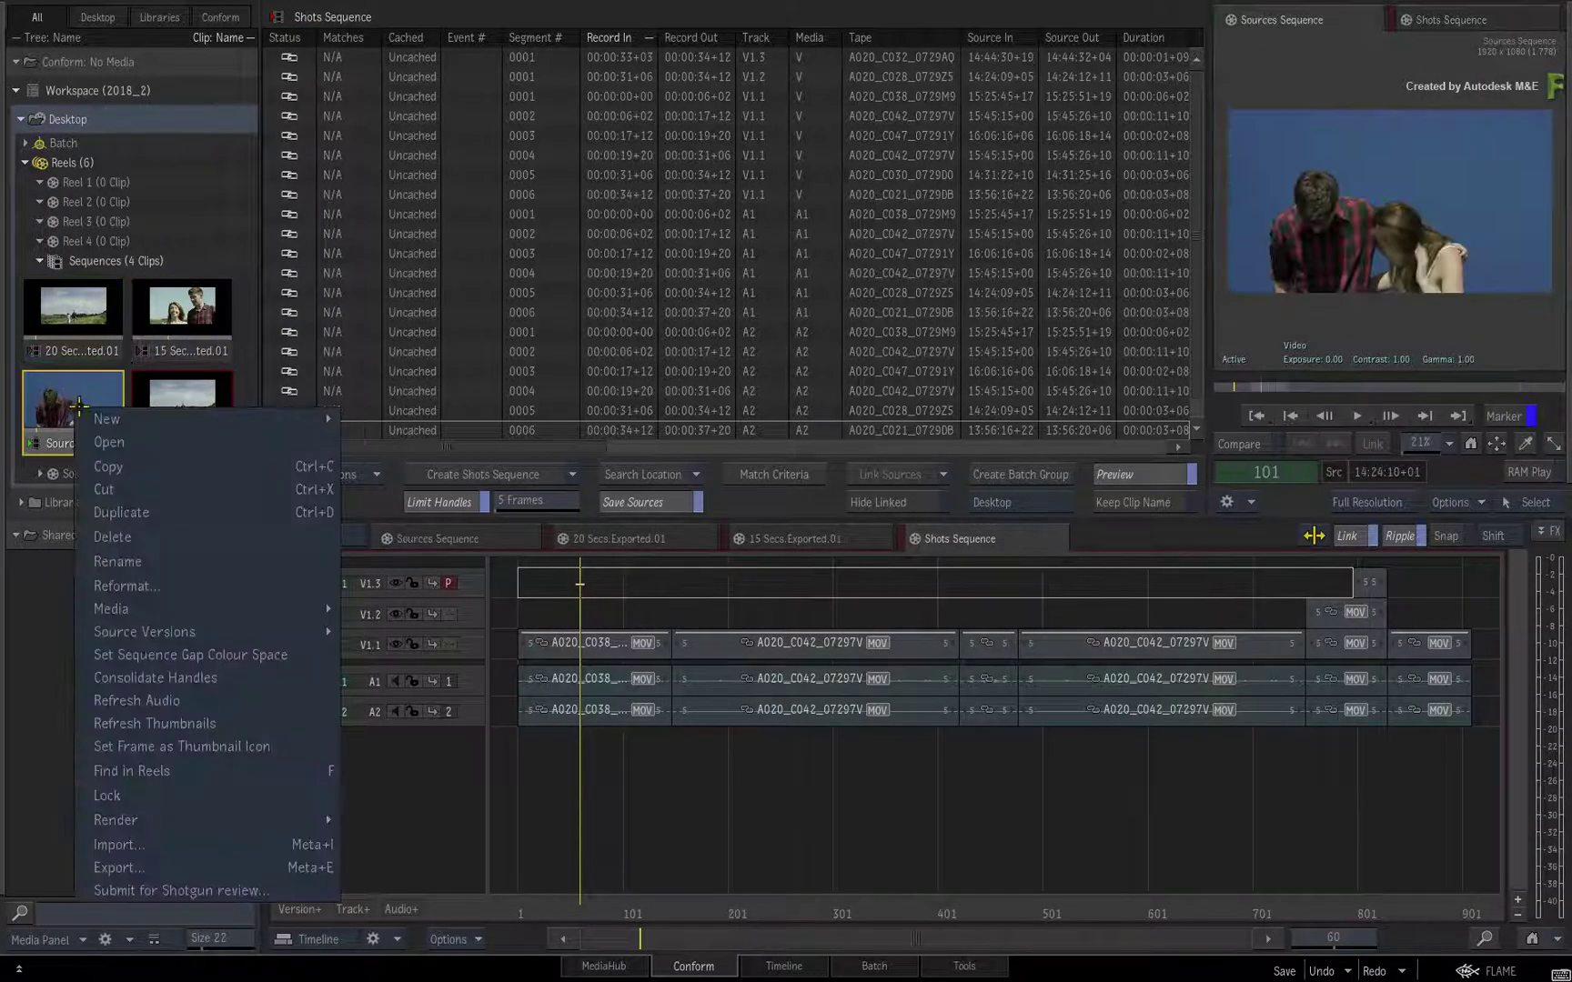
left_click(108, 443)
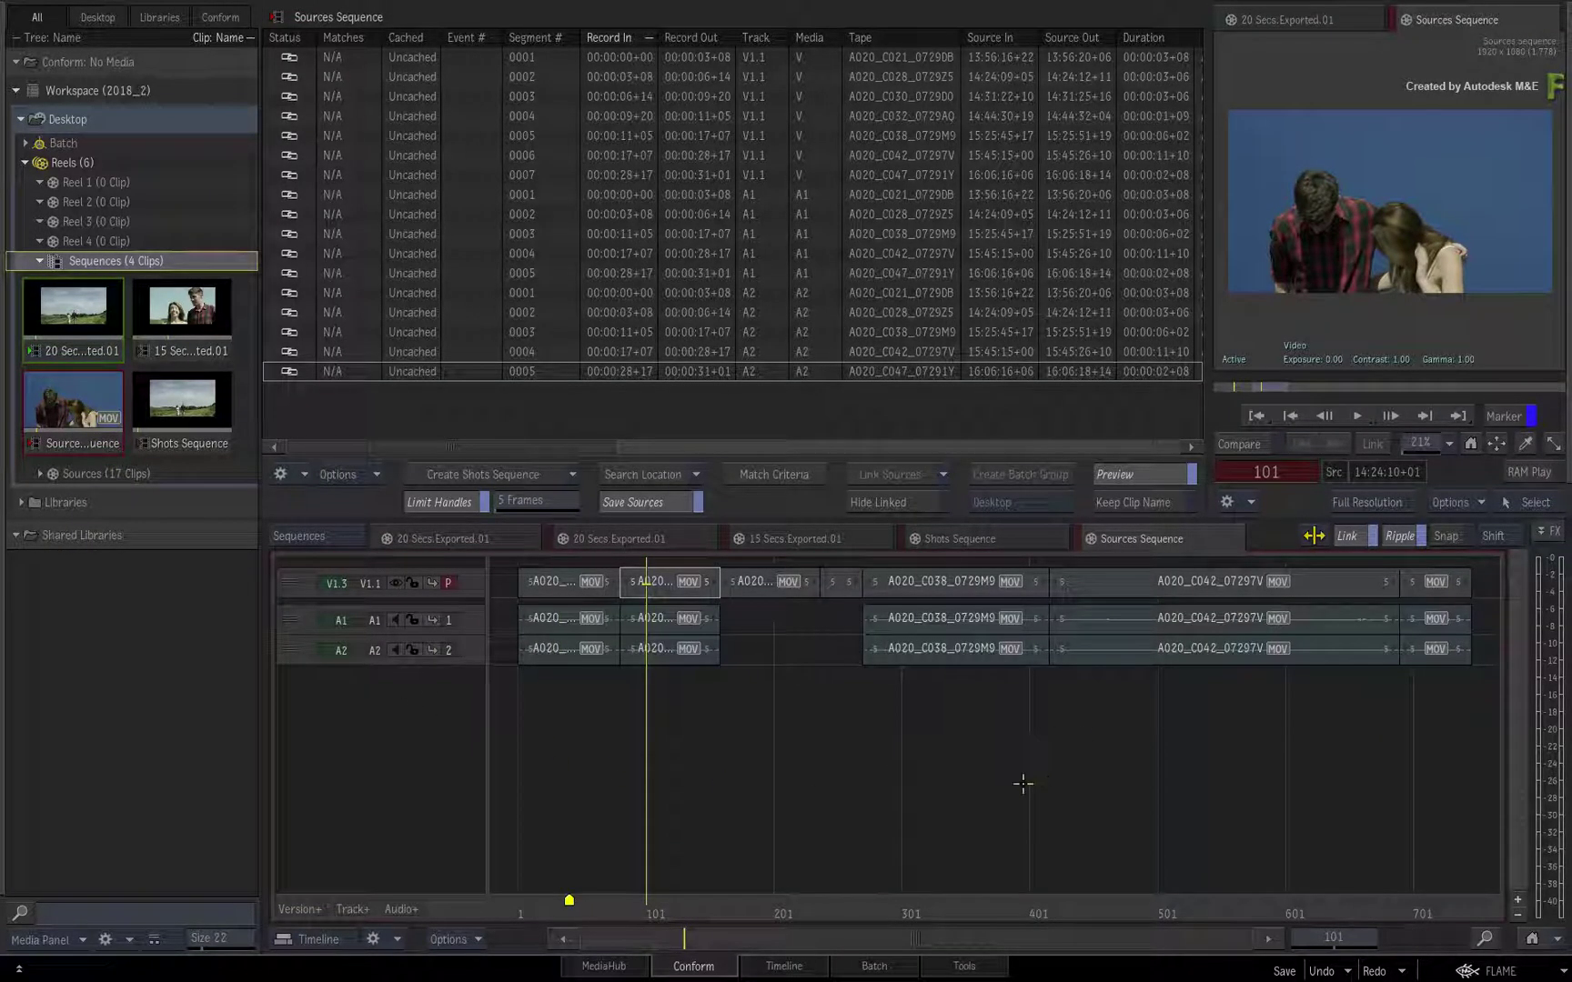
left_click_drag(548, 906, 1219, 813)
left_click(1082, 581)
Step: Return to the Shots Sequence, scrub it, and bring up the shot list's options menu
left_click(984, 540)
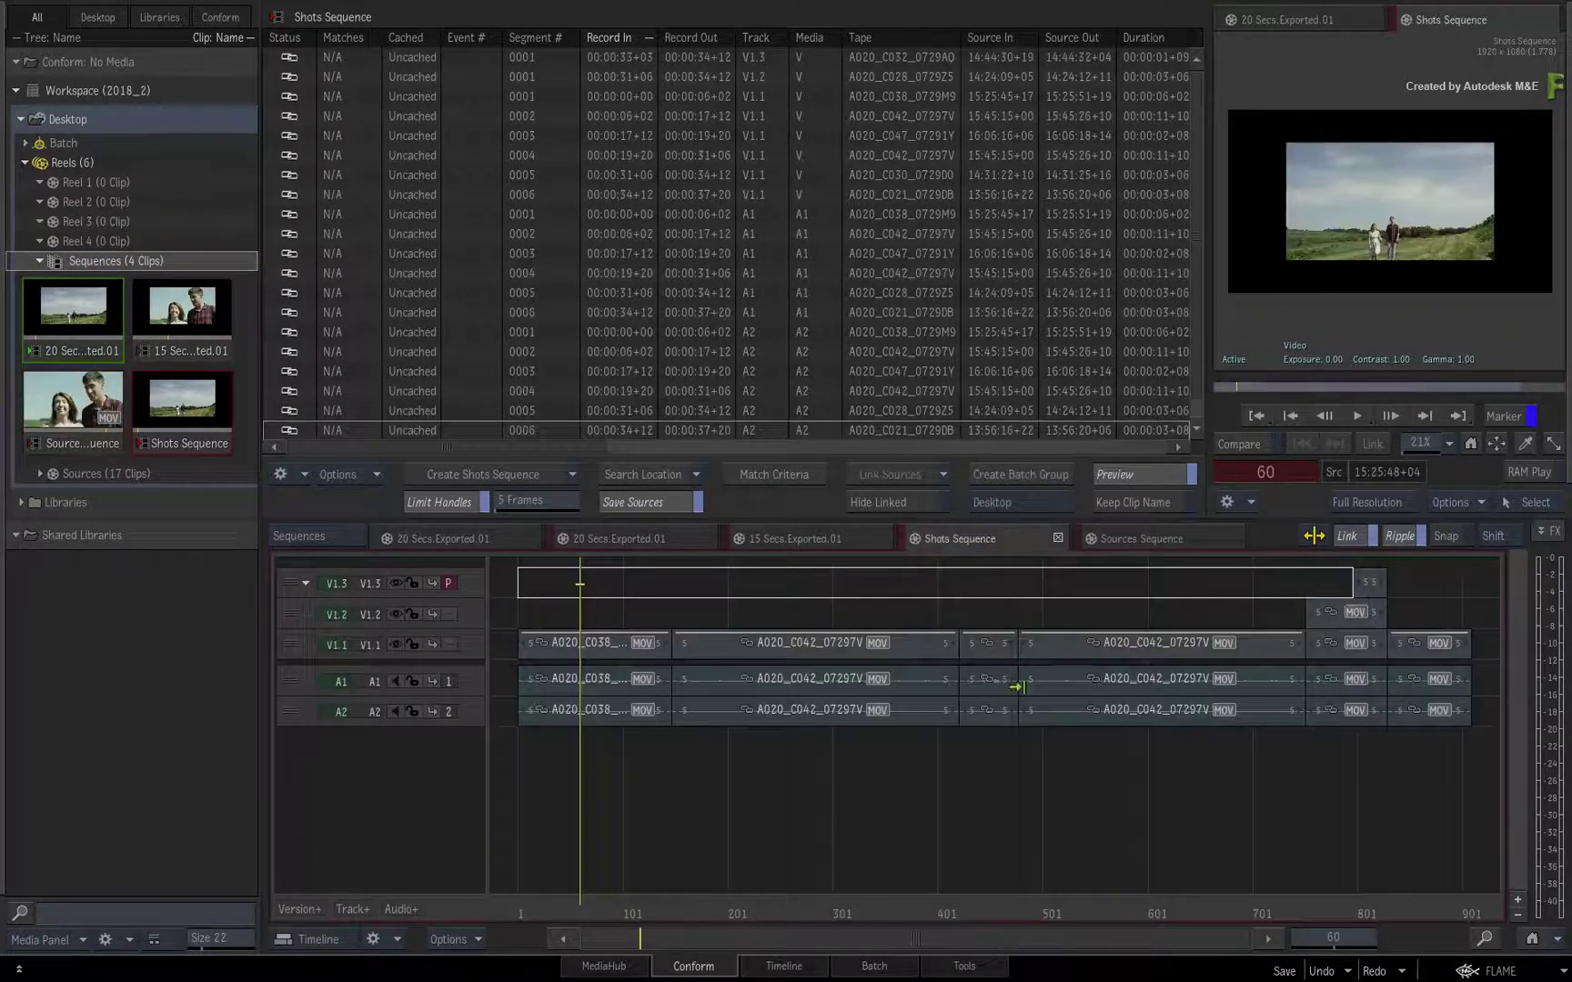
left_click_drag(644, 908, 717, 843)
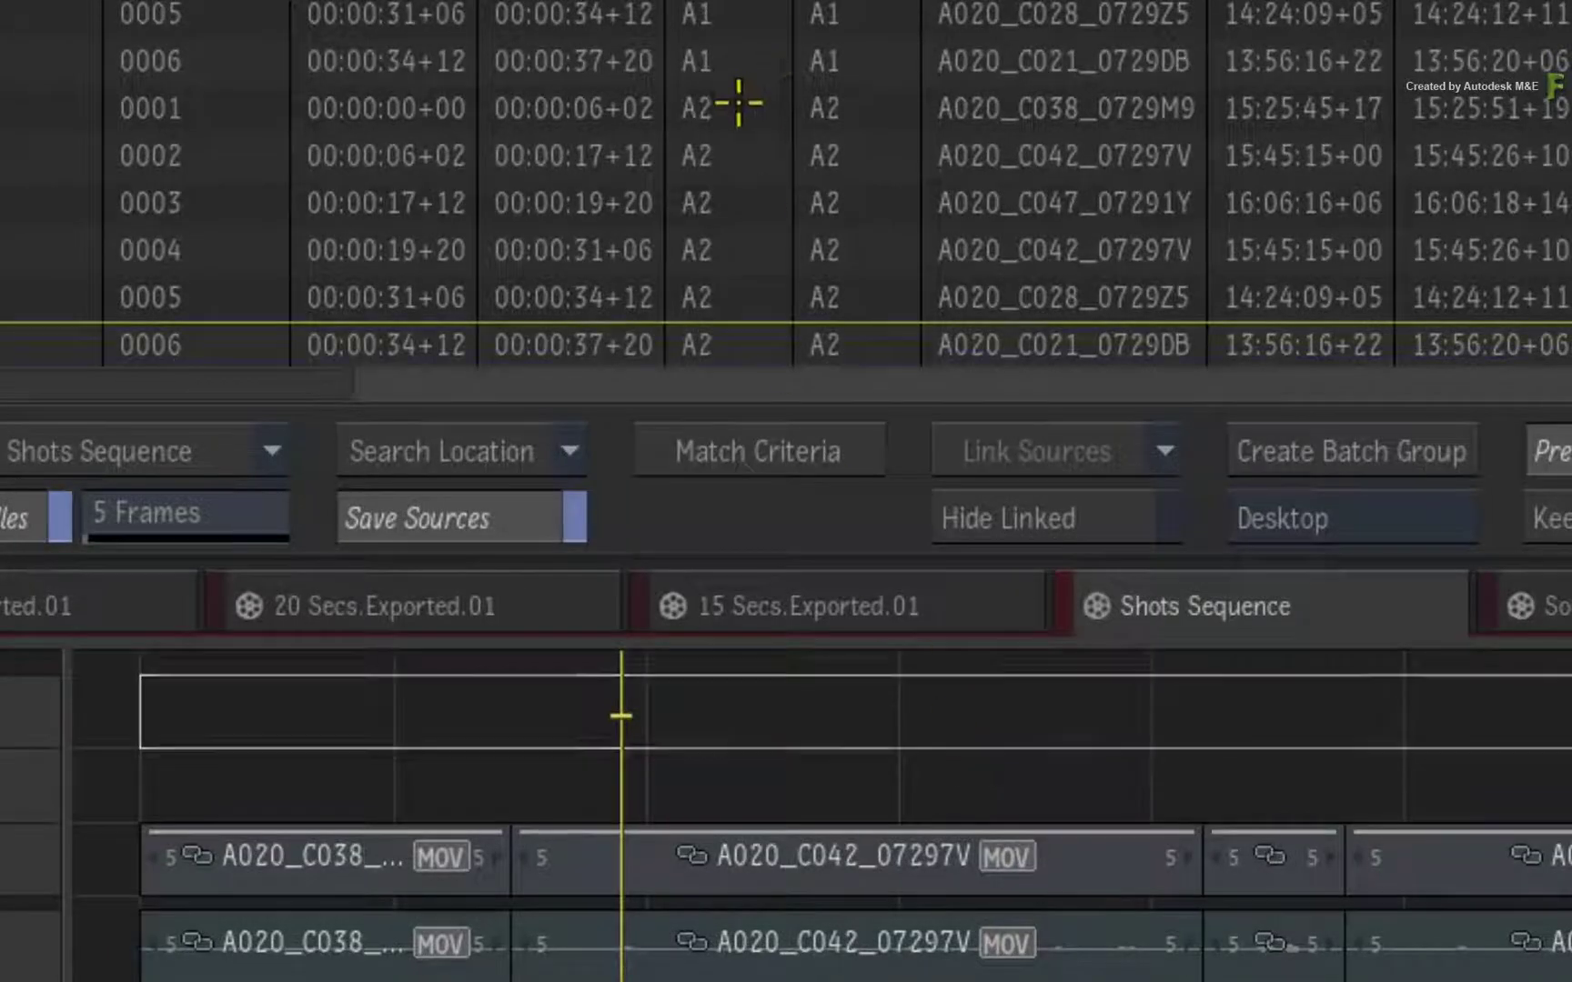
right_click(768, 332)
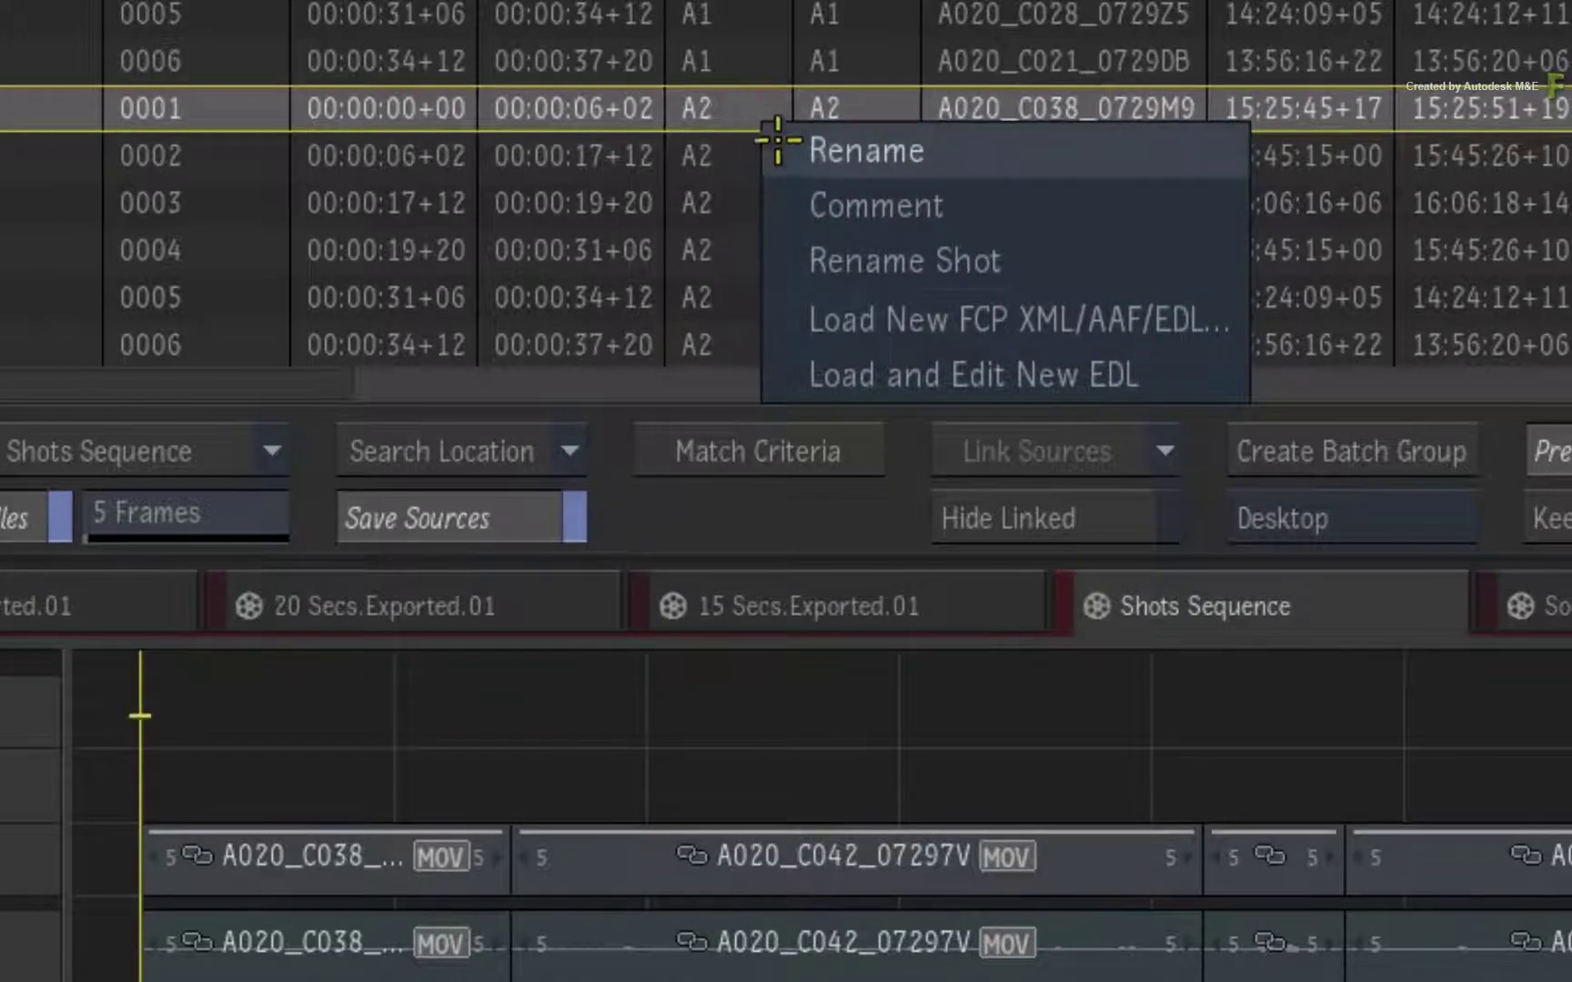
Step: Load 05 Secs.aaf and 10 Secs.aaf from AAFs/003_Wednesday as new edits
left_click(814, 319)
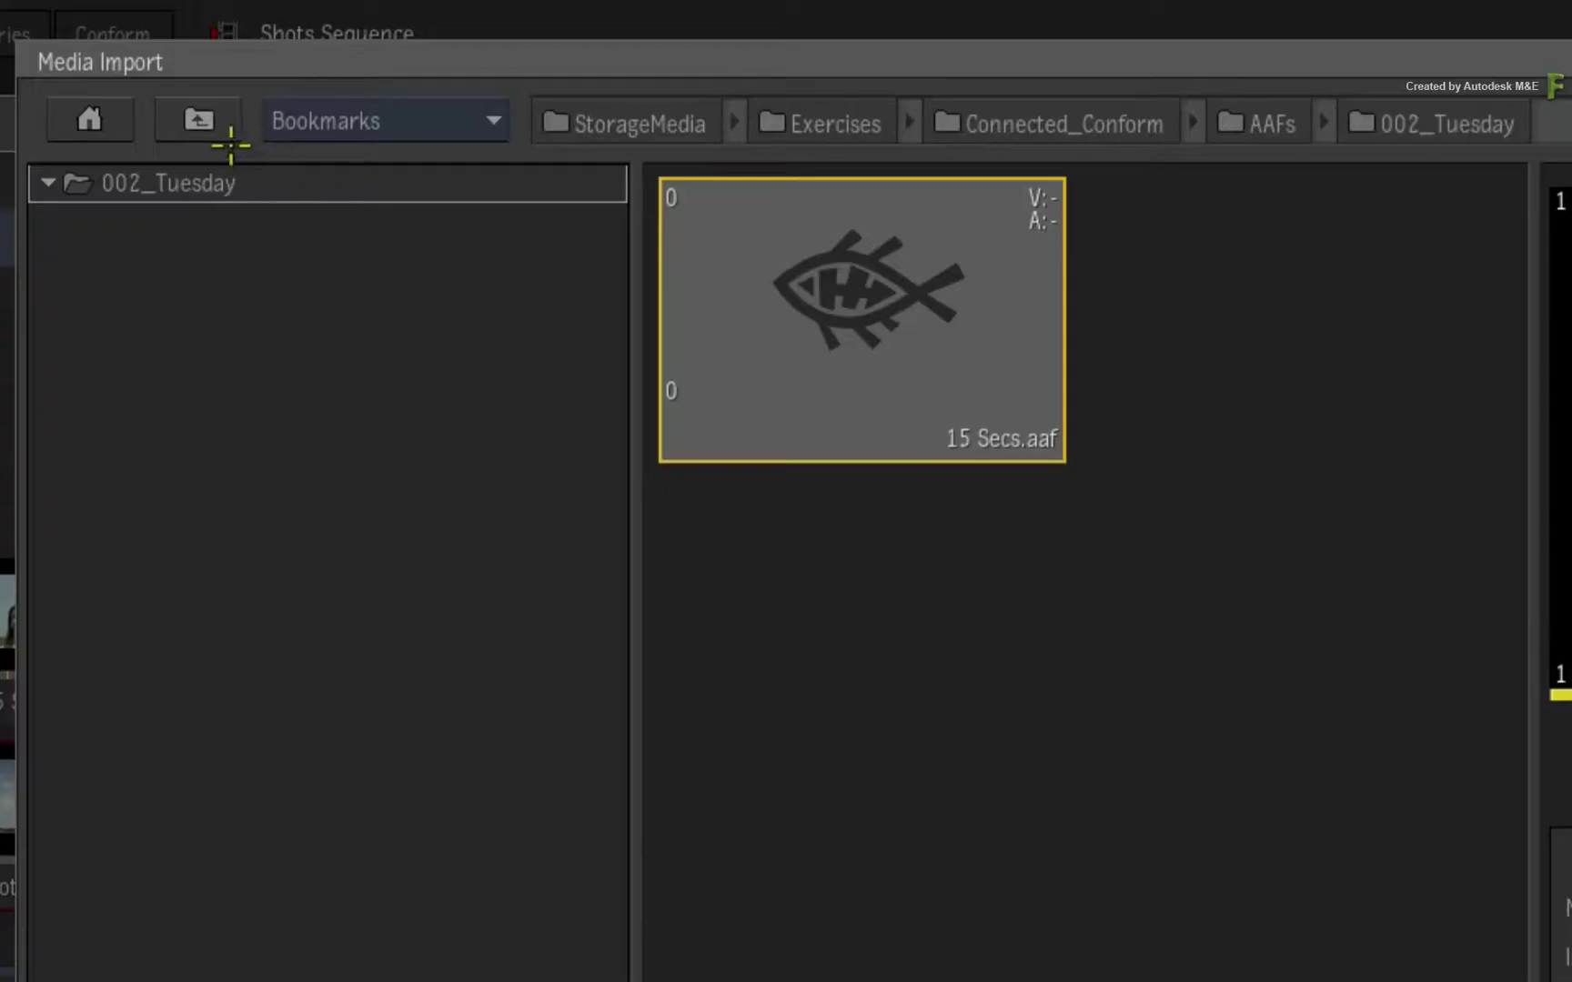
left_click(270, 66)
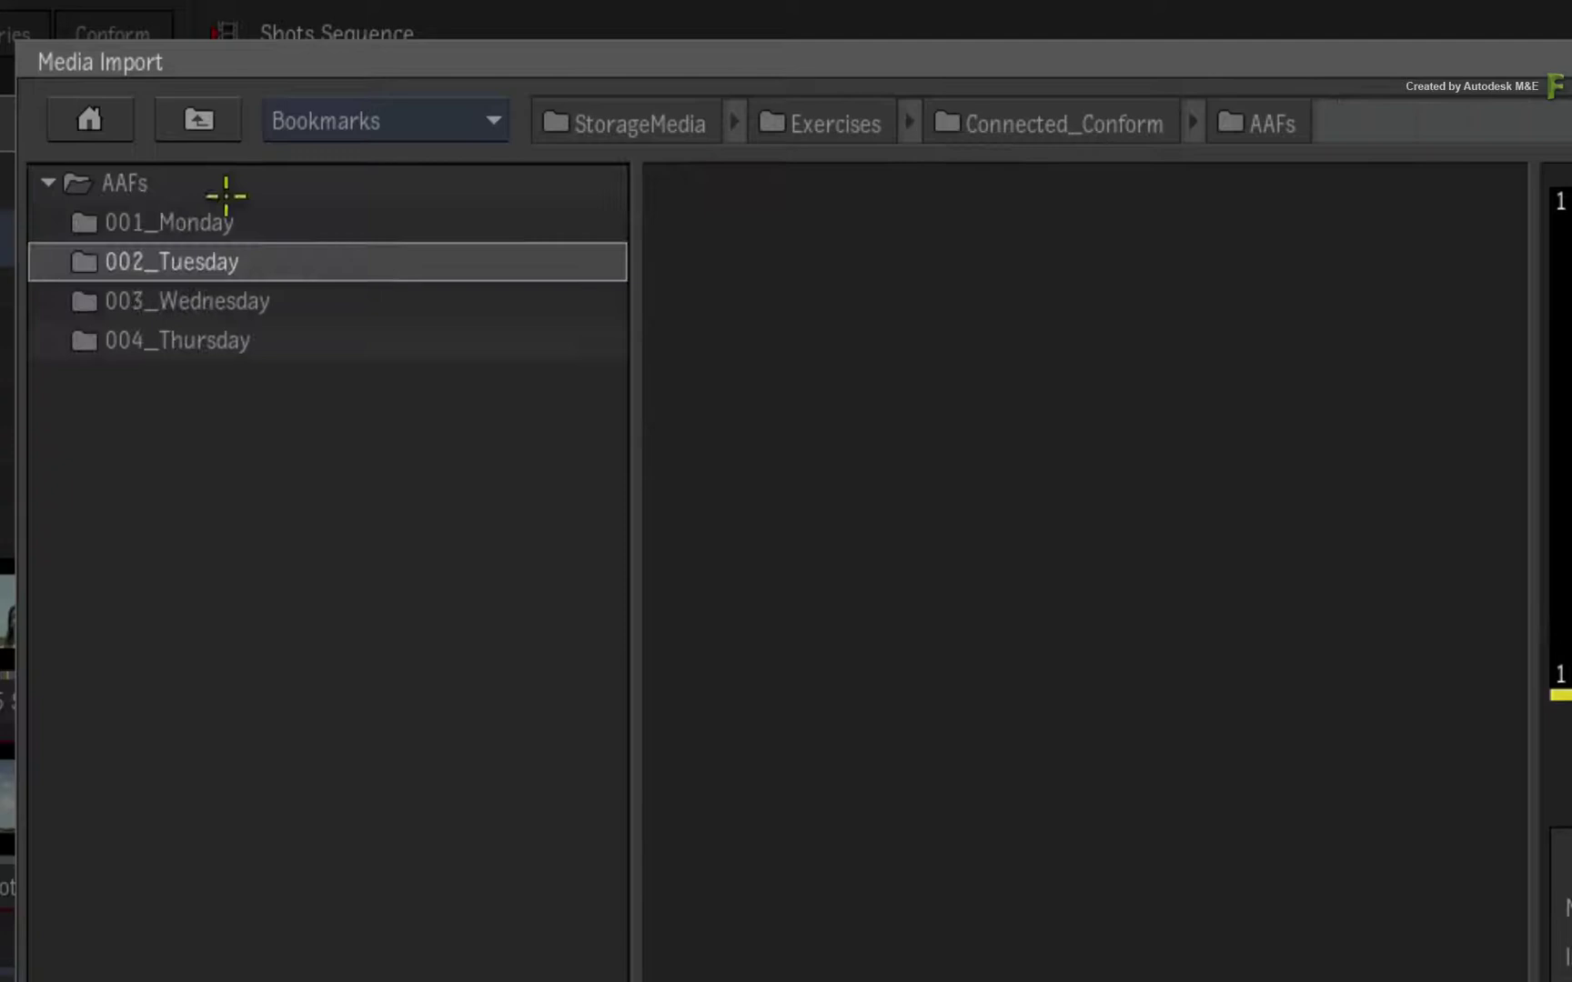
double_click(317, 302)
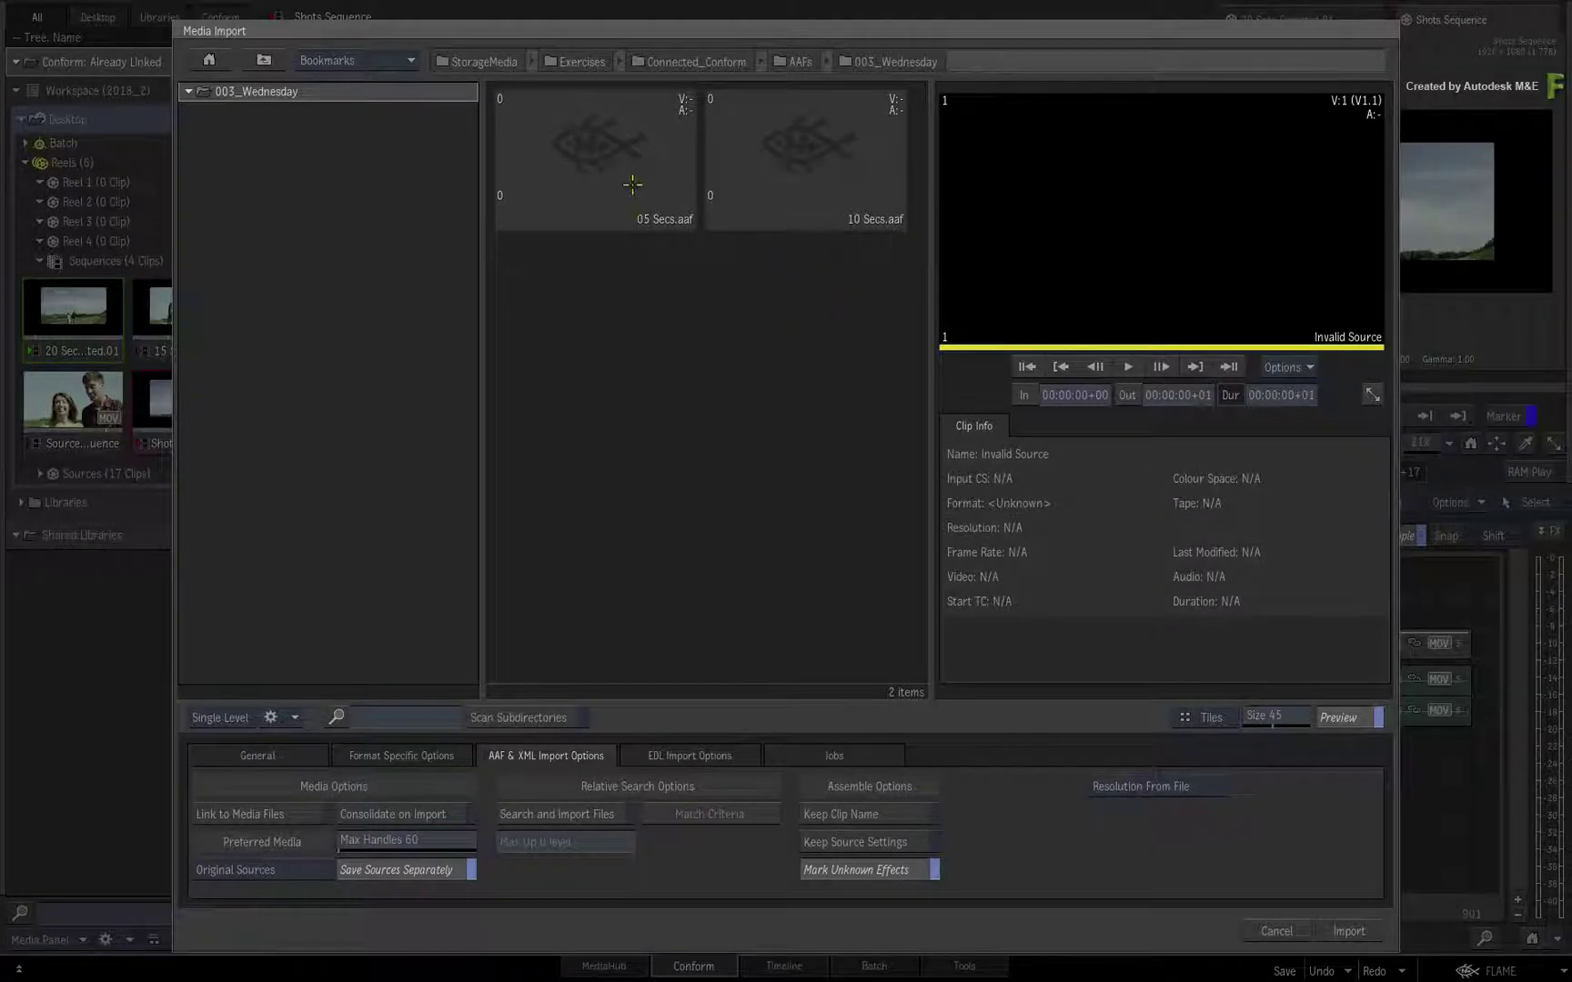
left_click(632, 184)
left_click(792, 180)
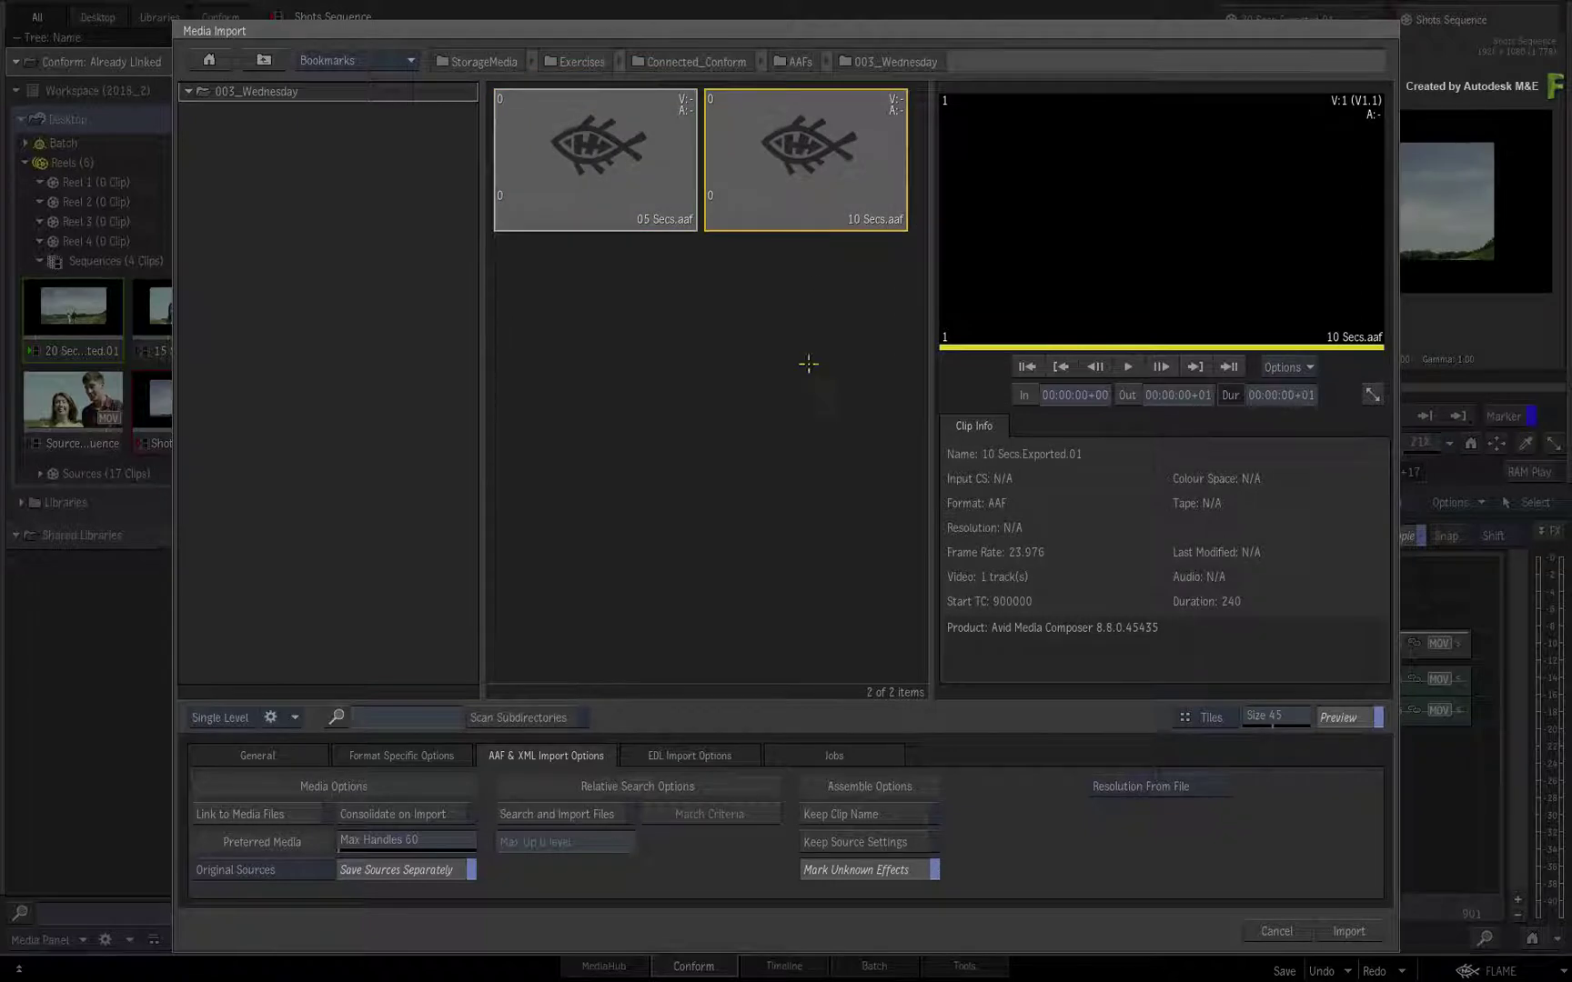
left_click(1346, 930)
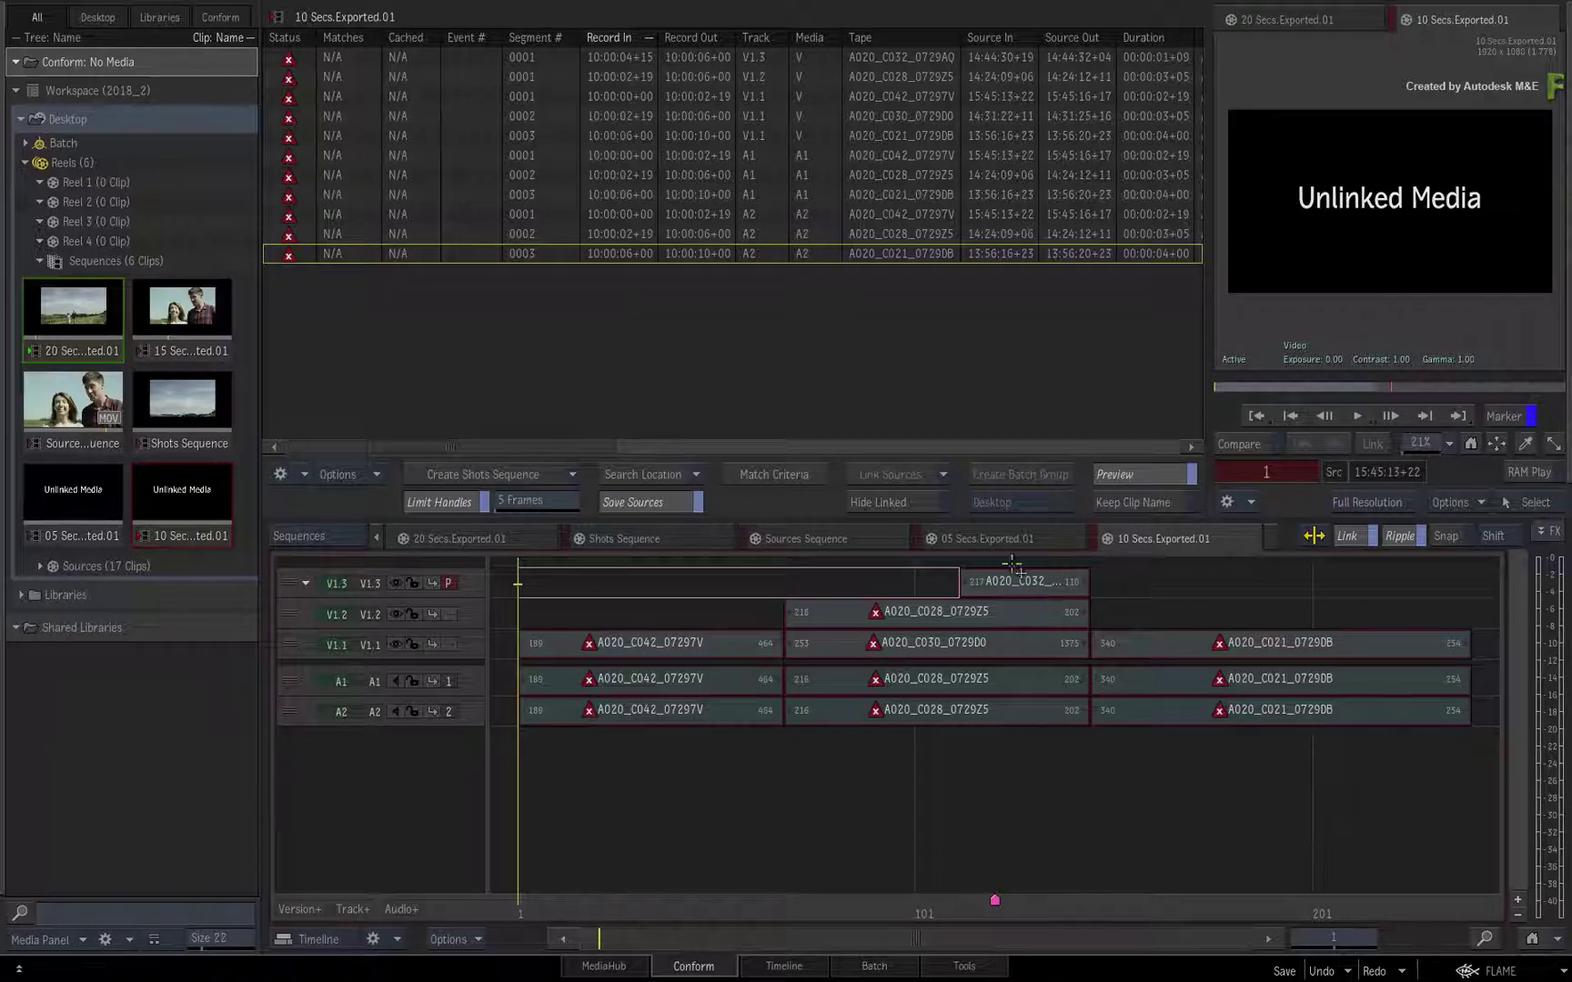
Step: Compare the 05 Secs.Exported.01 and 10 Secs.Exported.01 sequences, then switch to the Sources Sequence
left_click(1071, 537)
left_click(1142, 537)
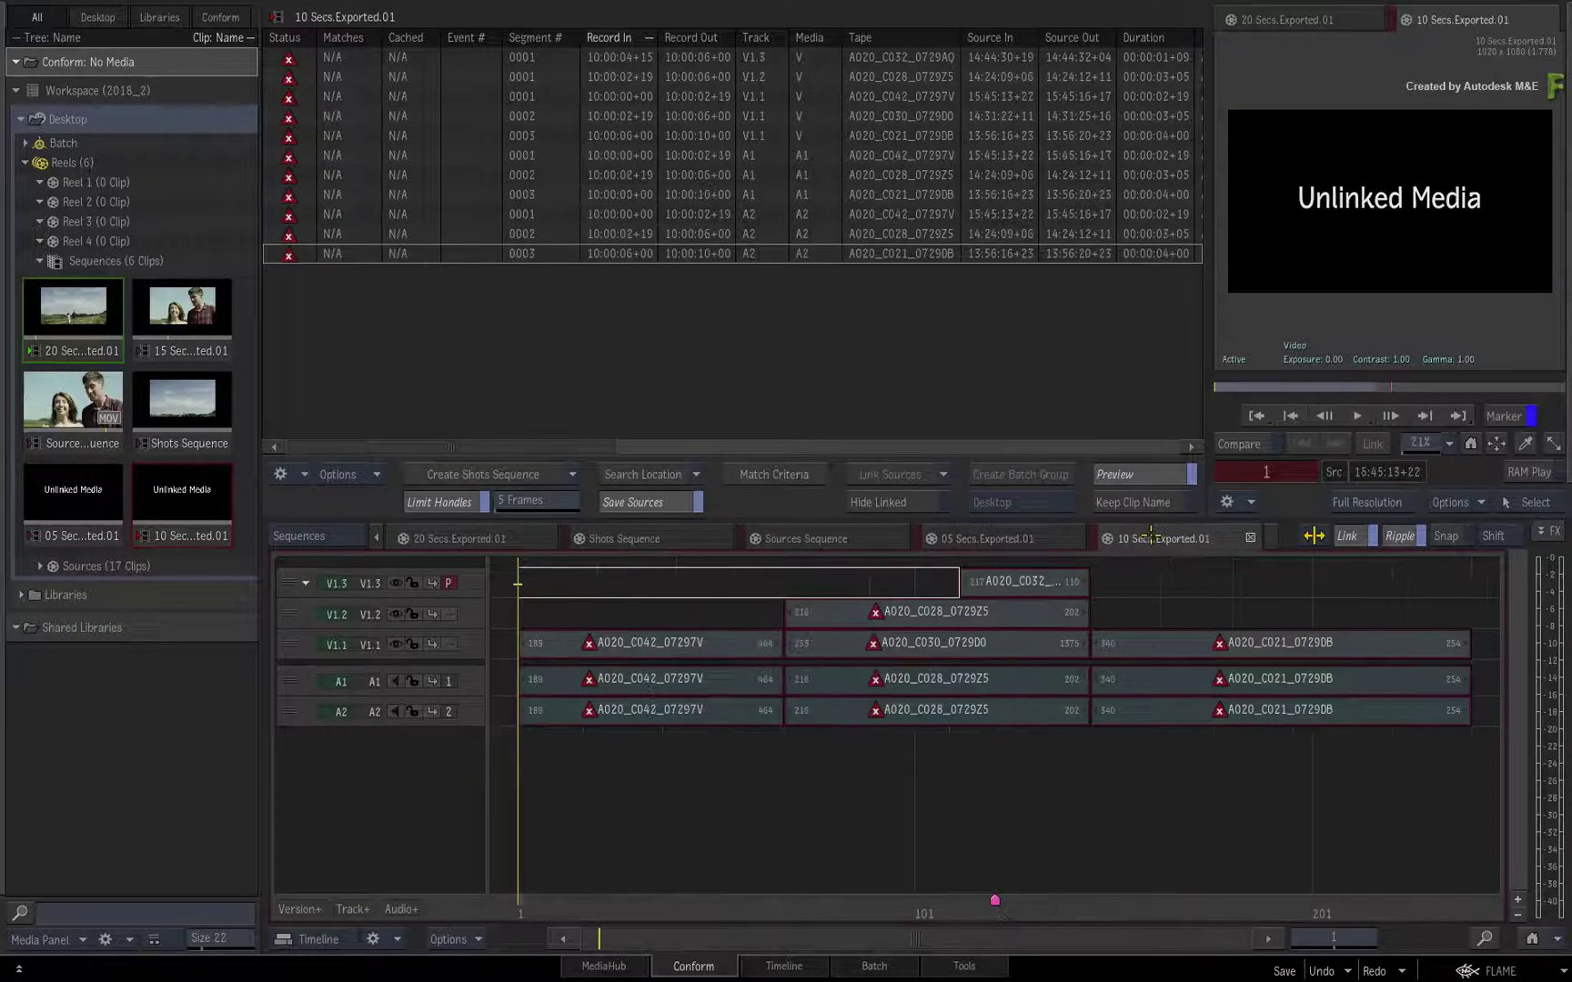
left_click(995, 540)
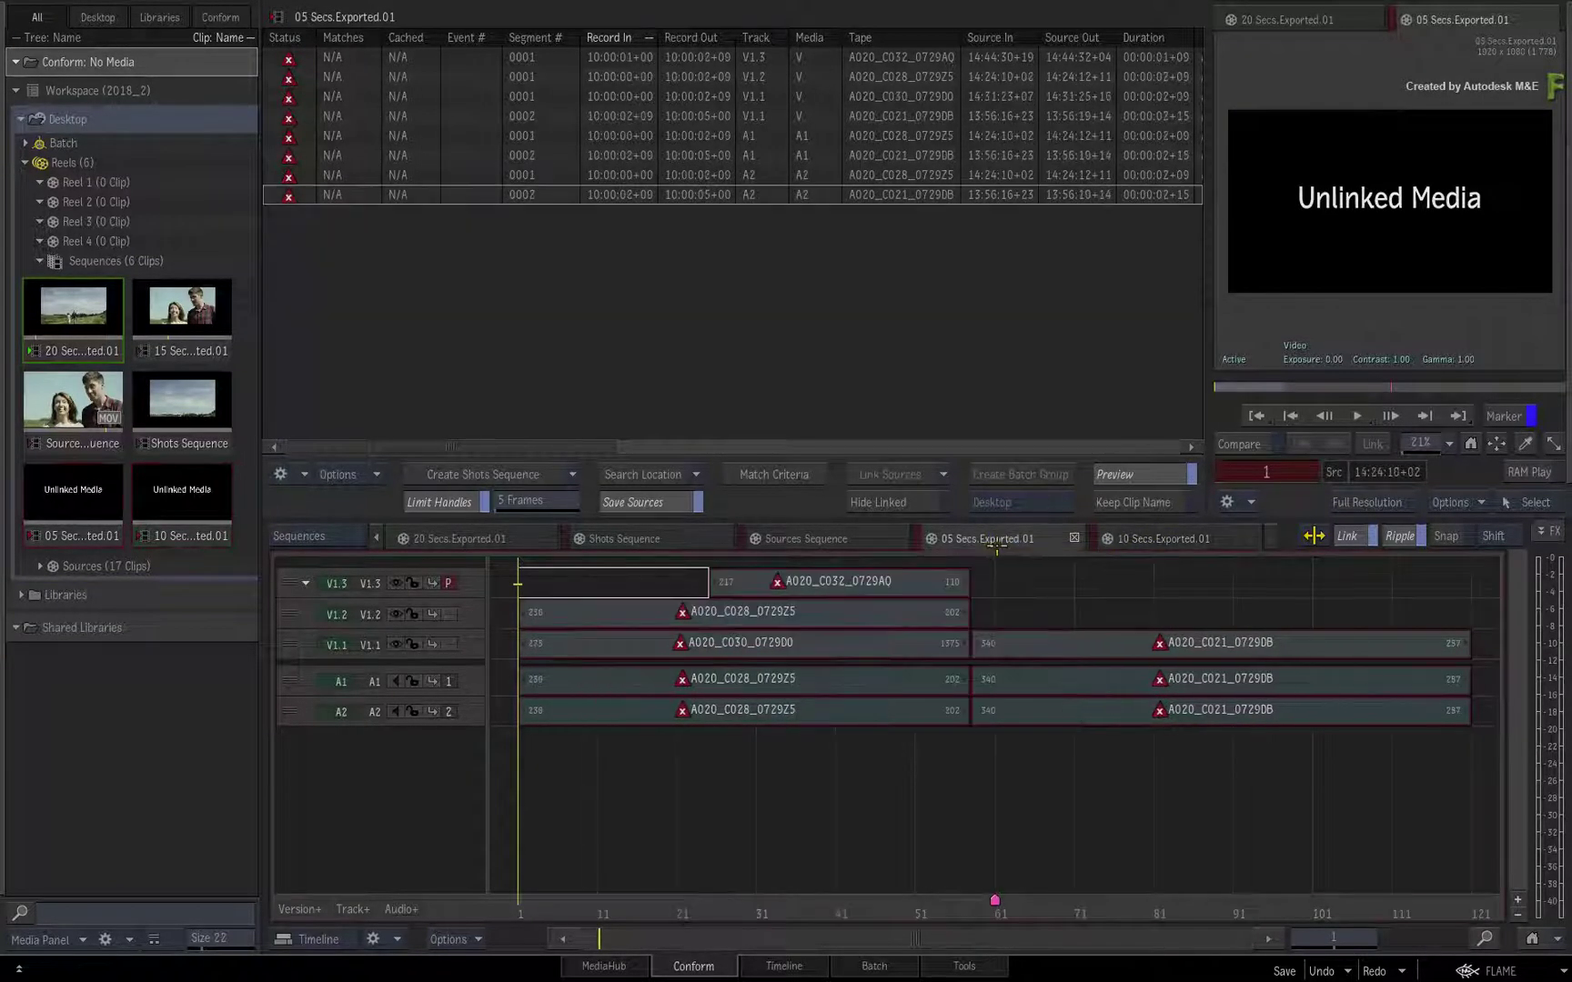
left_click(1137, 539)
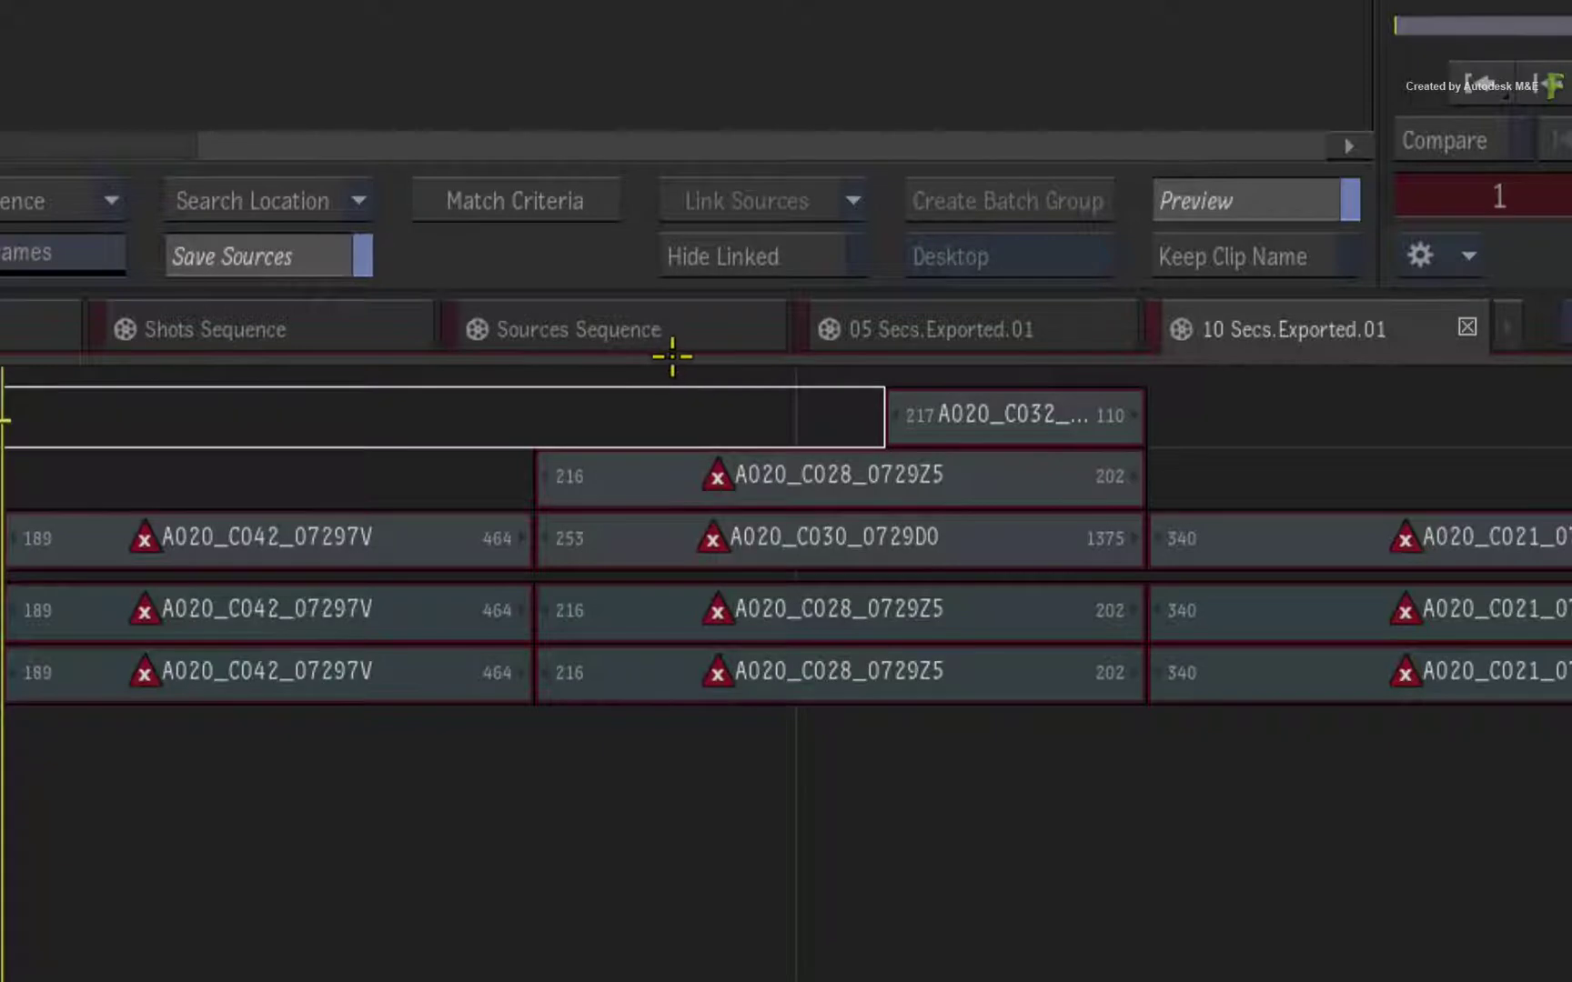
left_click(676, 327)
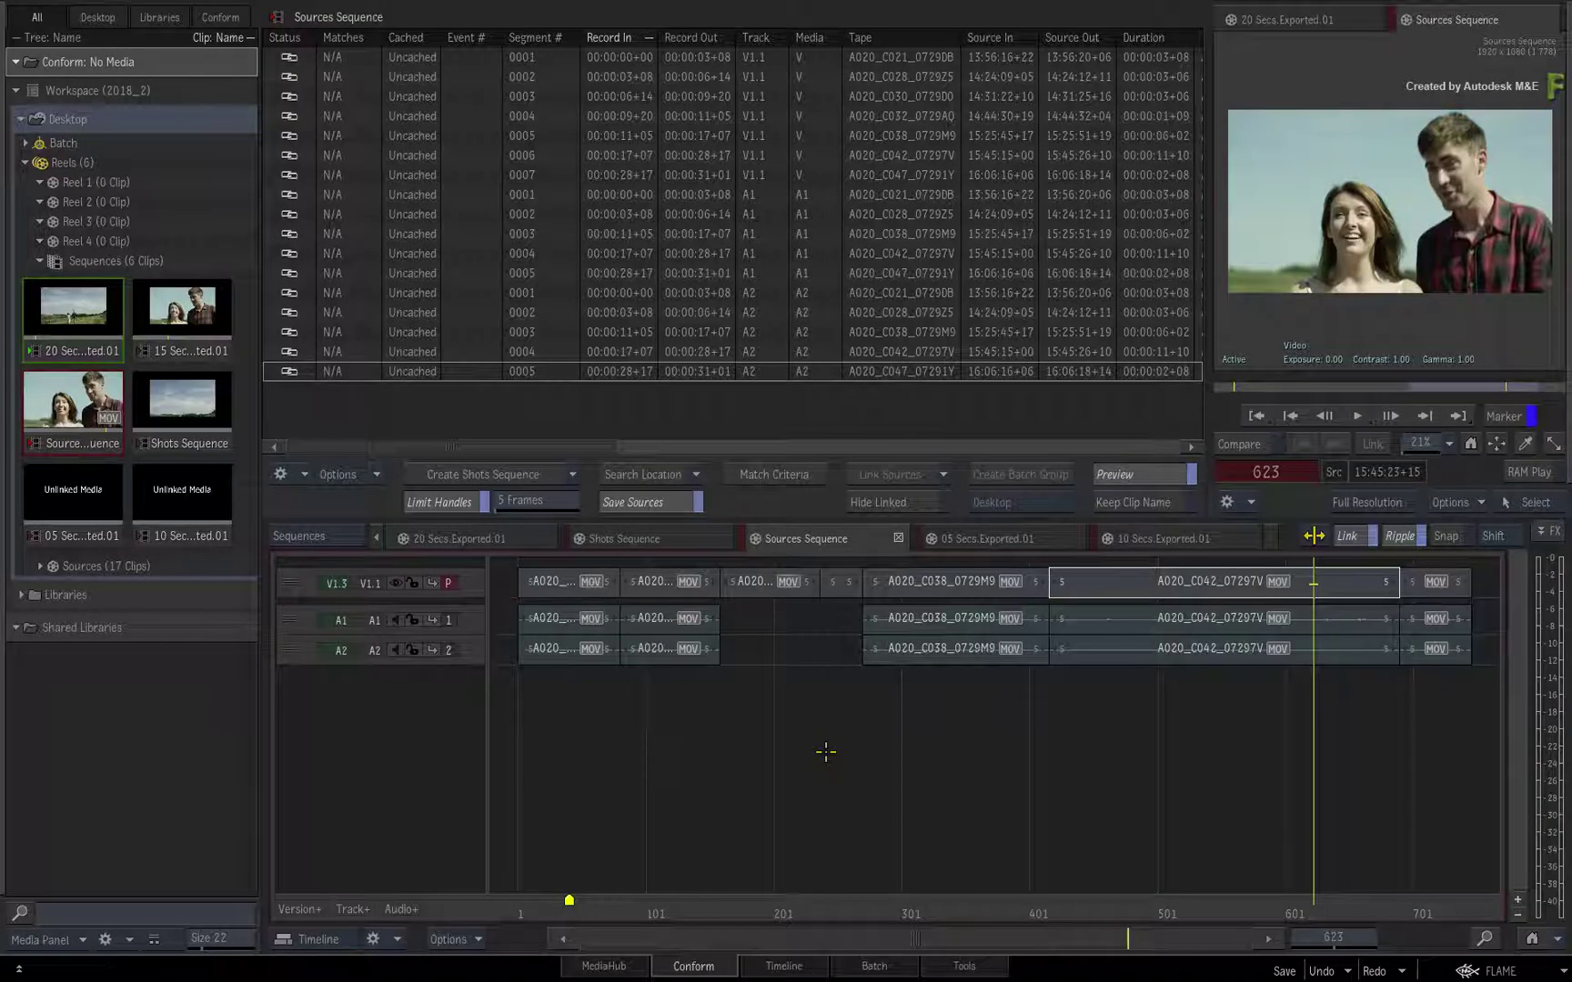
Step: Update the Sources Sequence from the current edits and show the timeline FX ribbon
left_click(777, 217)
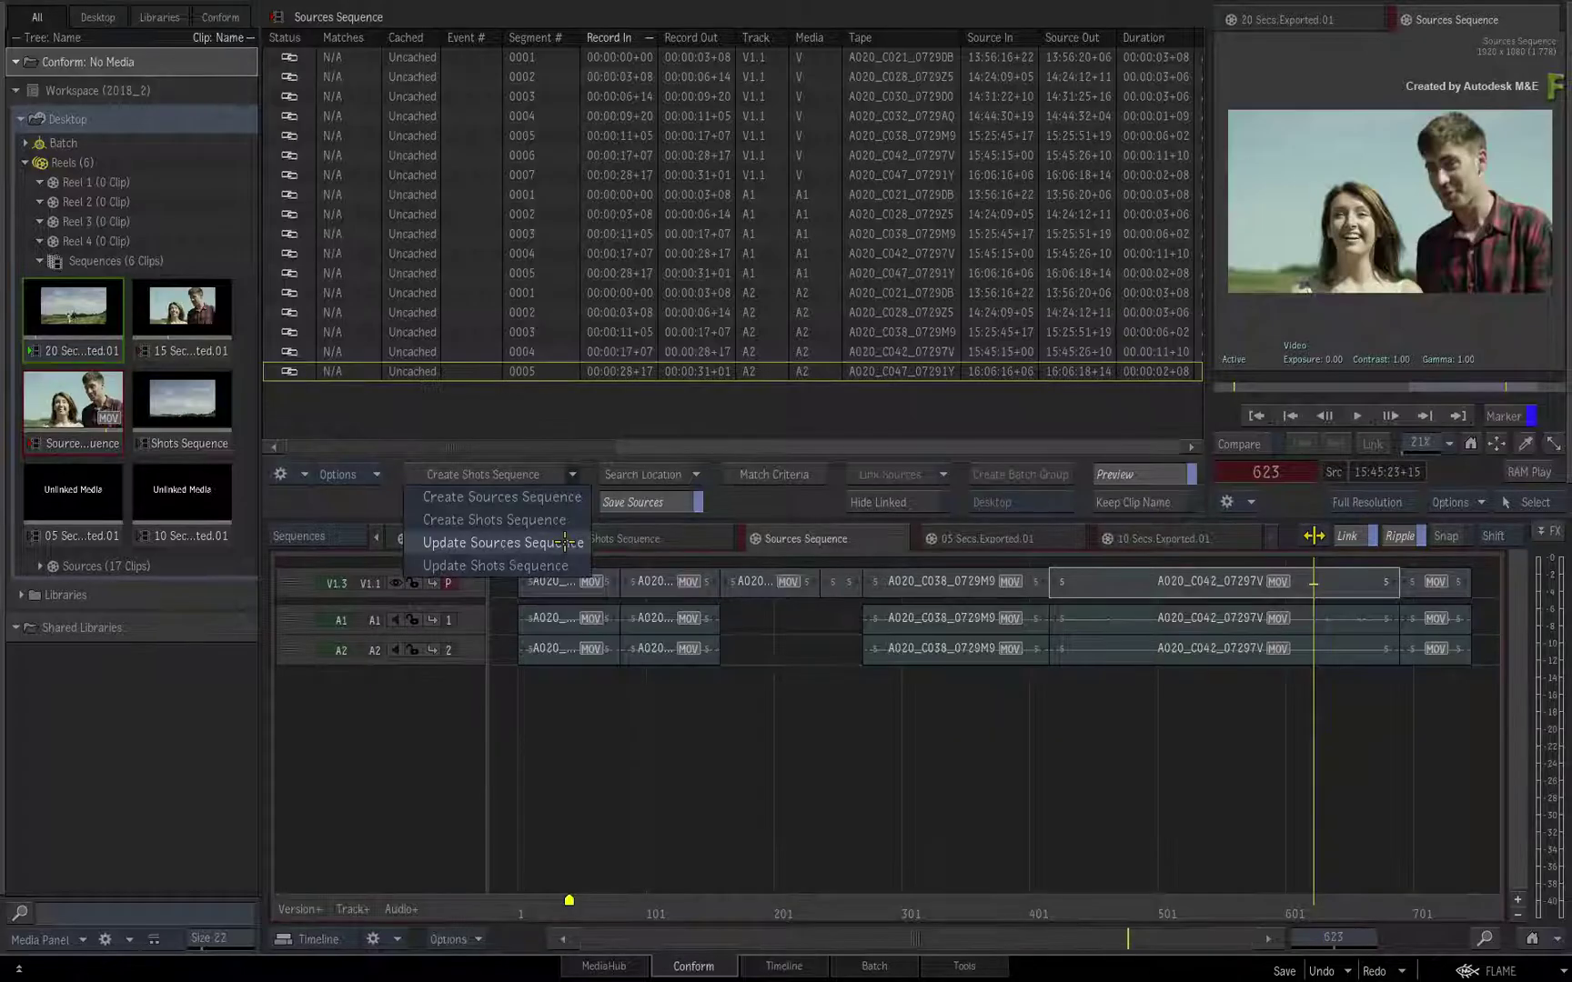
left_click(565, 542)
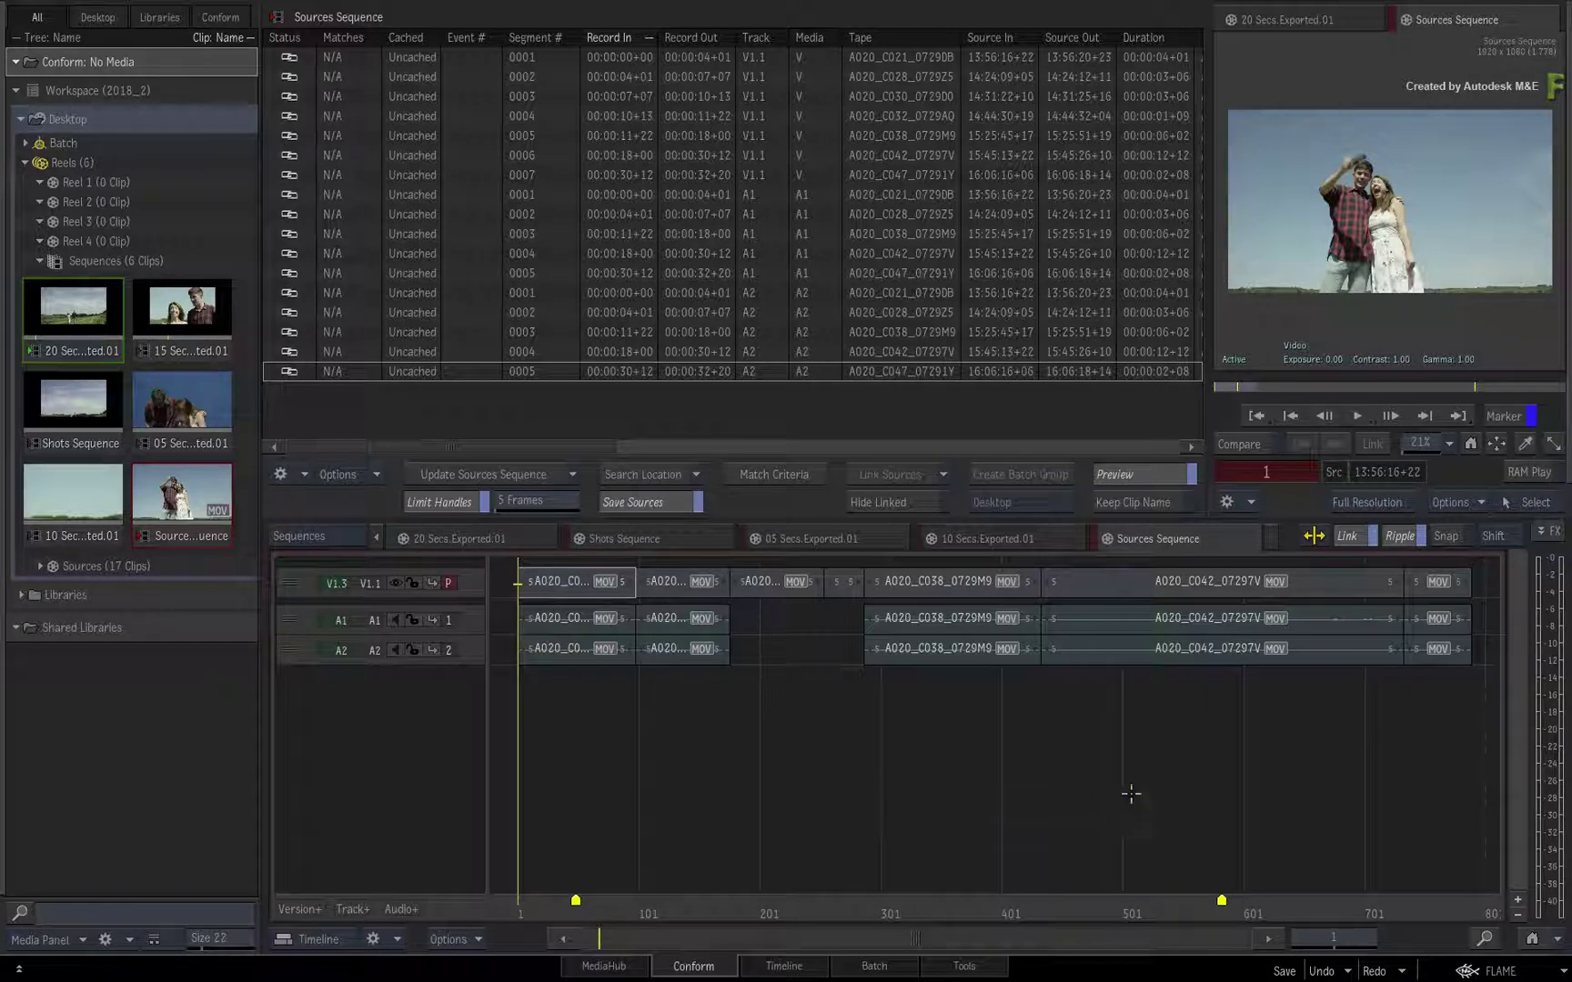
left_click(1548, 532)
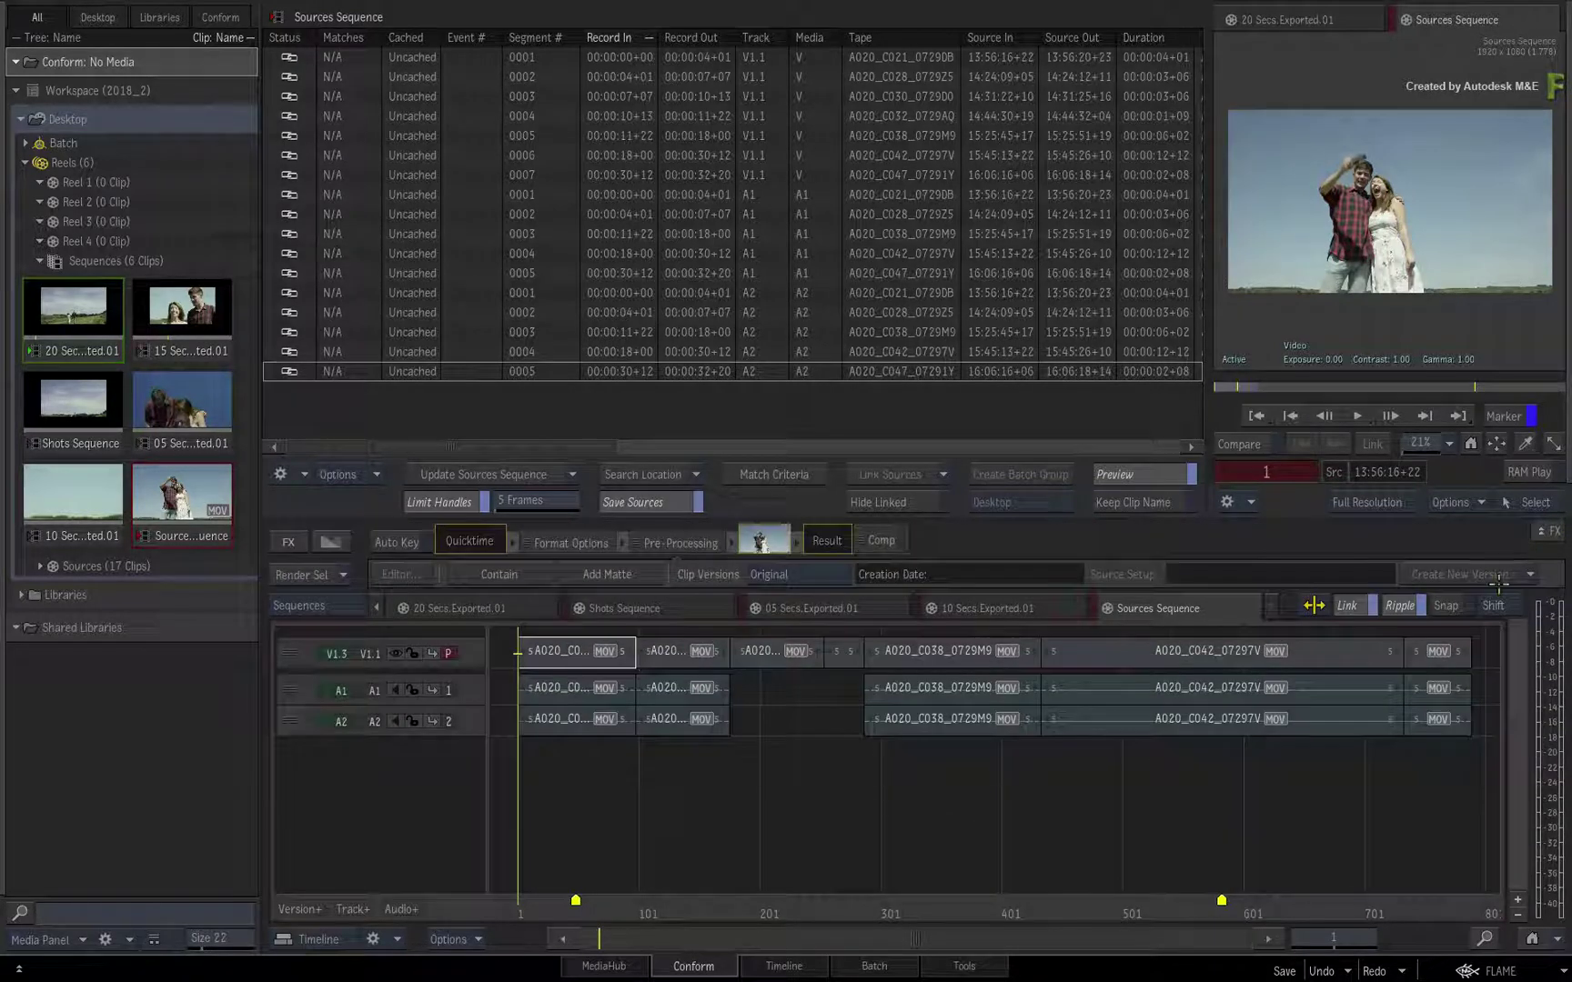
Step: Read the head and tail extension markers at frames 583 and 49, then toggle the first V1.1 segment
left_click(1221, 901)
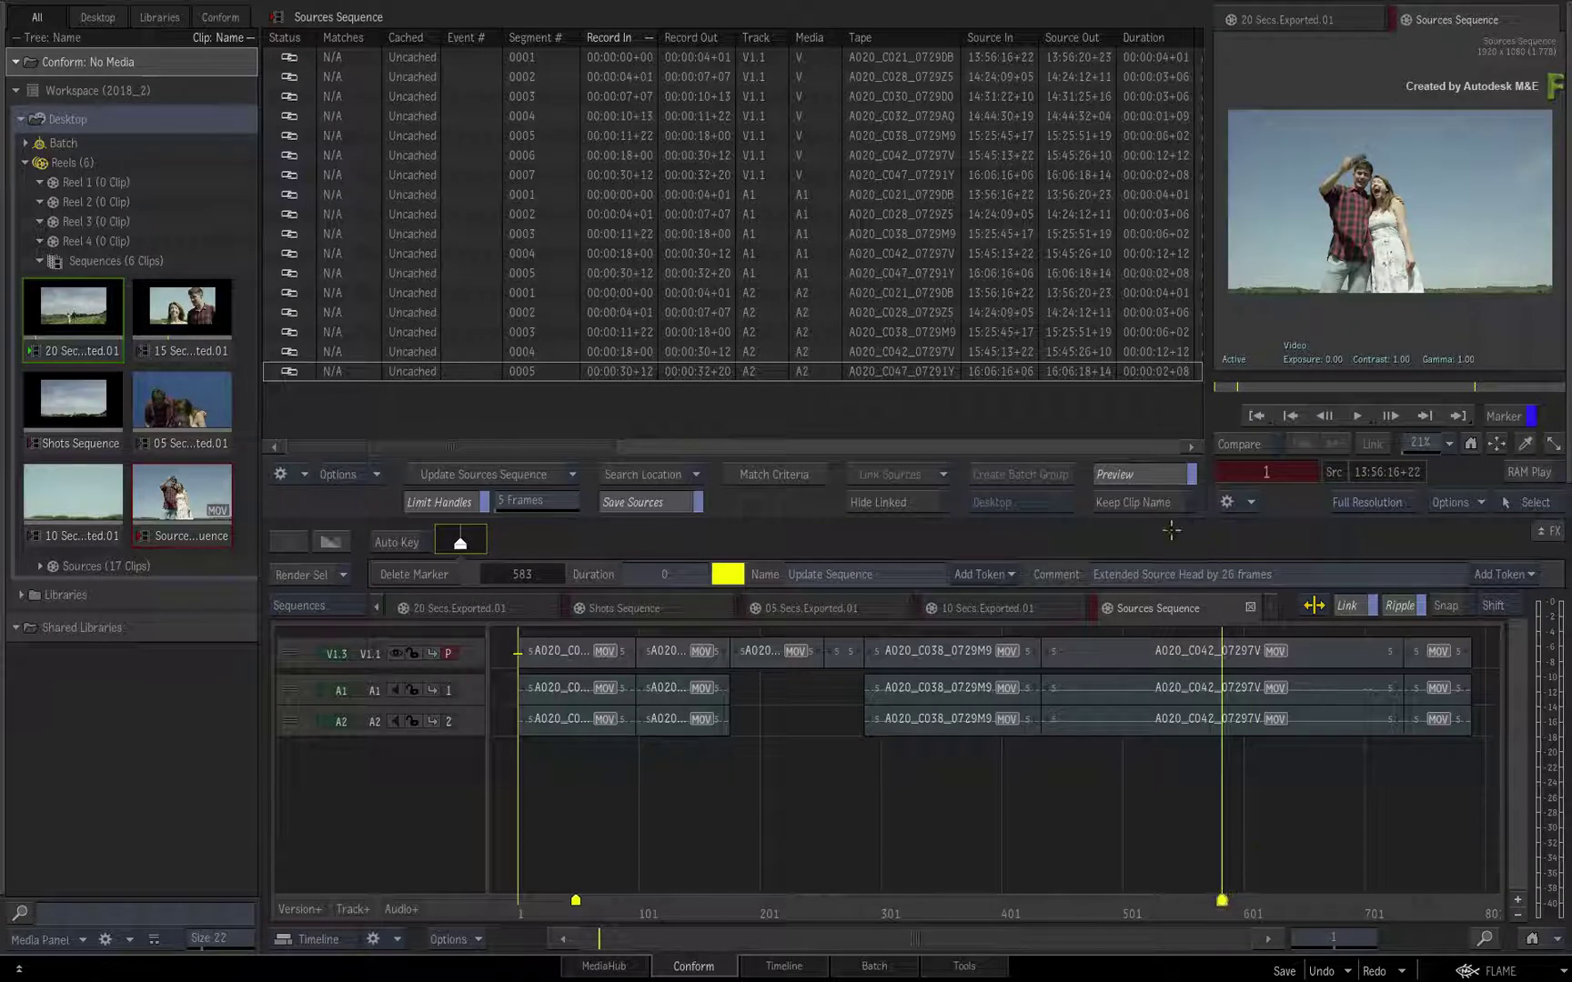
left_click(576, 901)
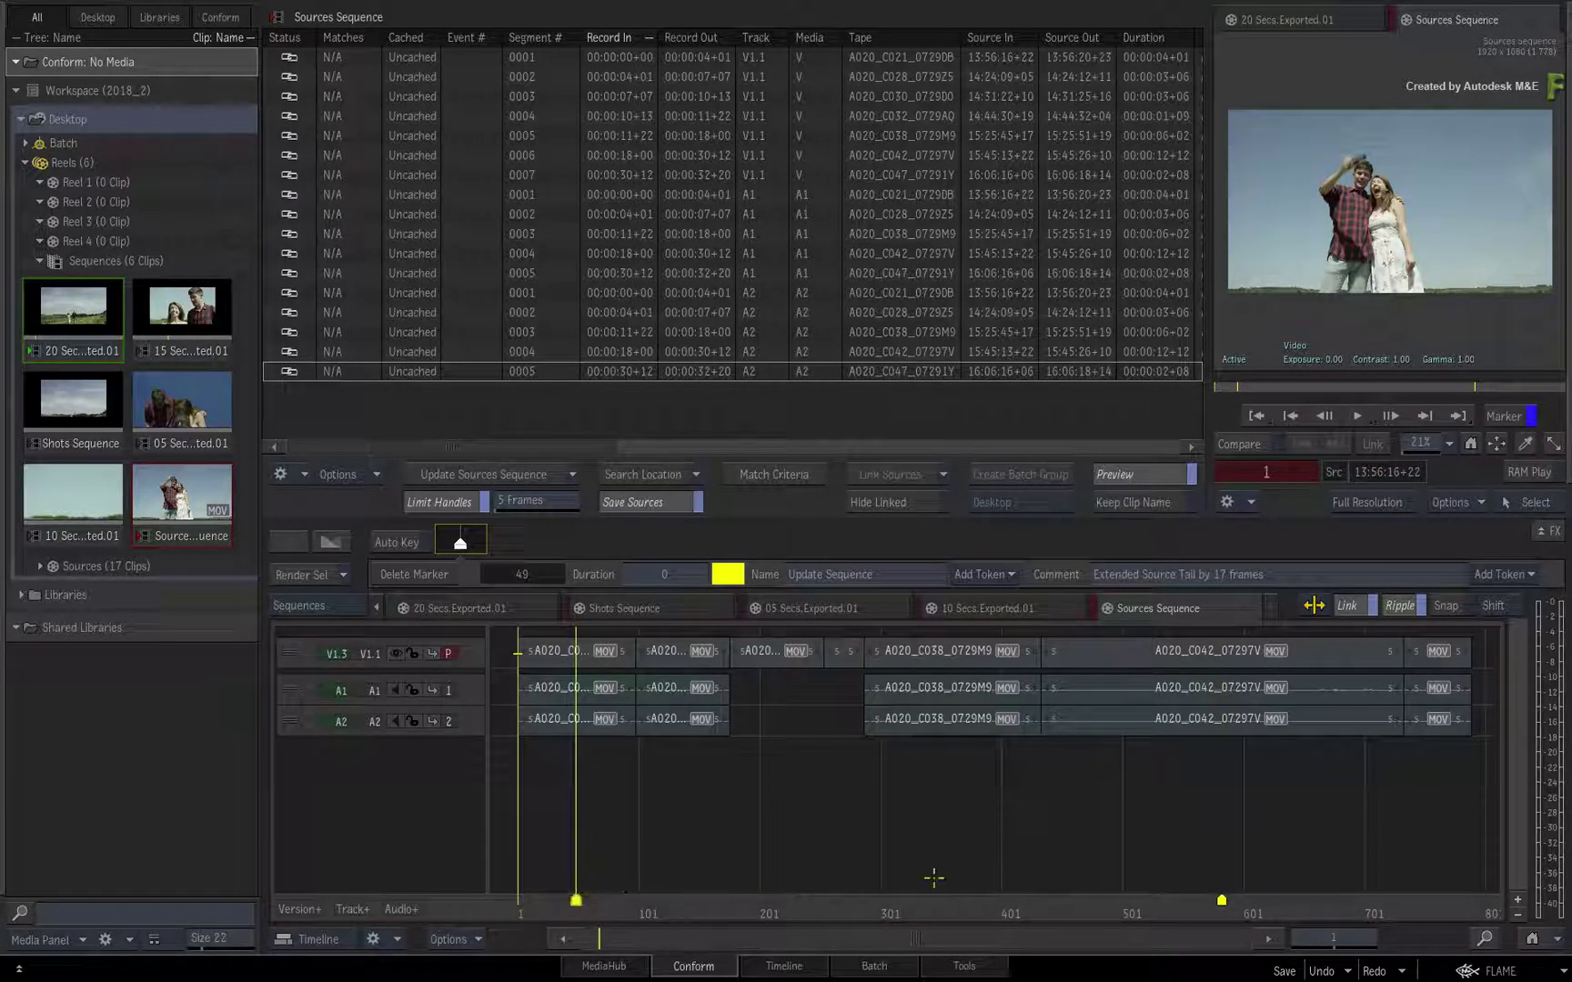
left_click(1222, 900)
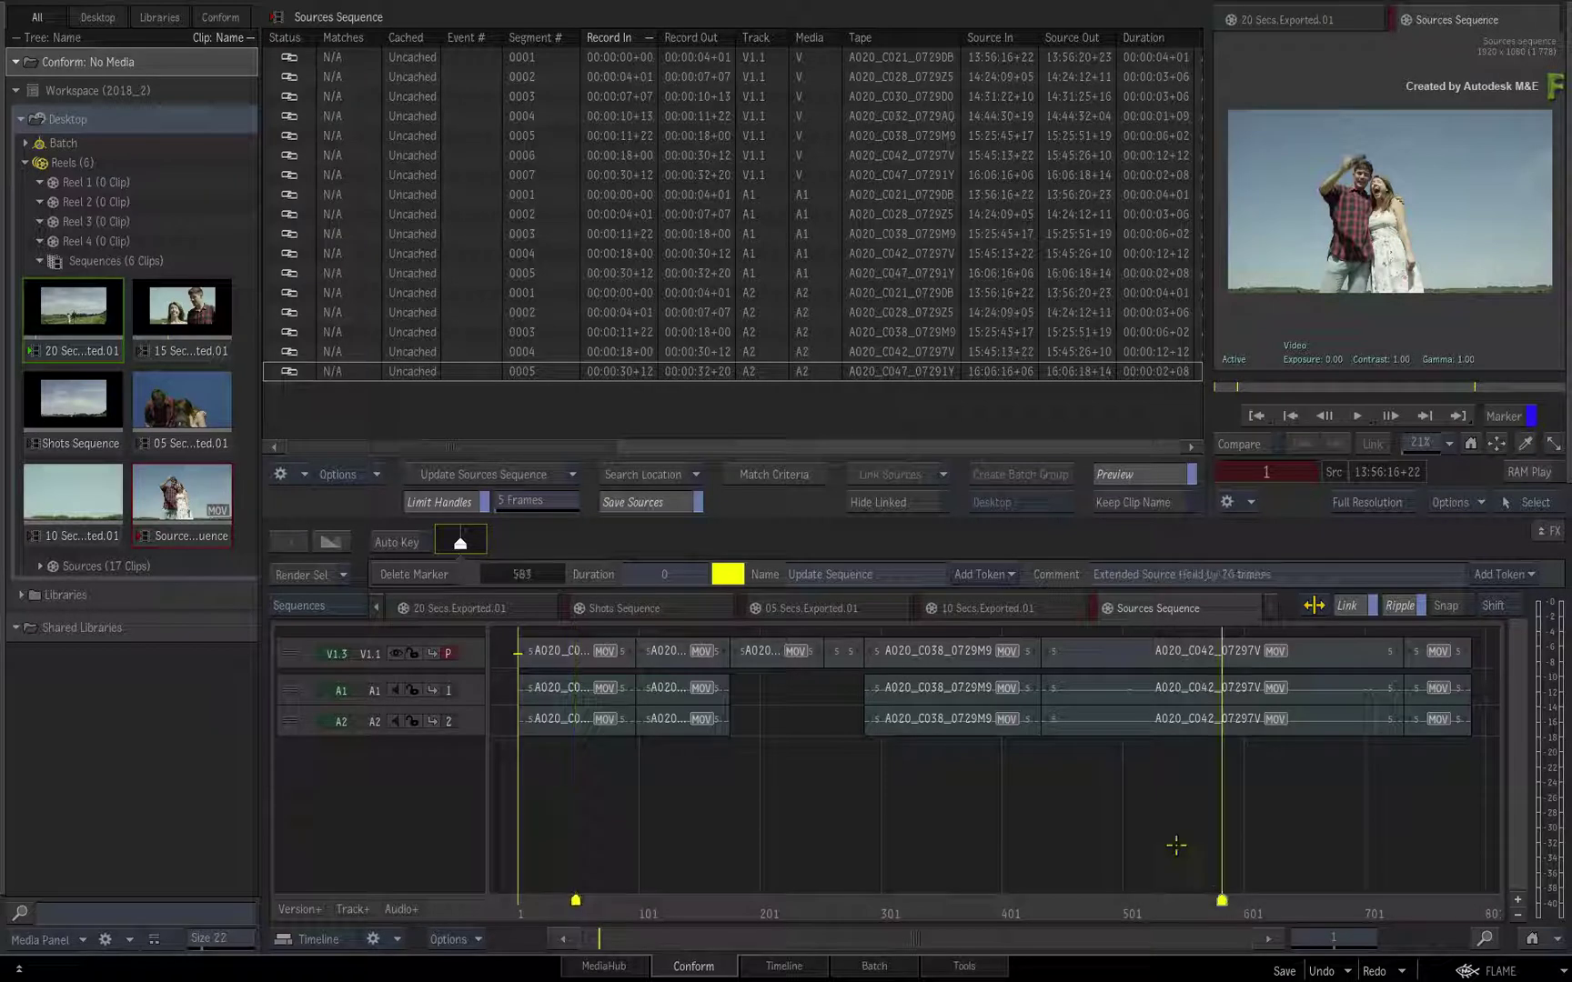
left_click(1121, 643)
left_click(563, 655)
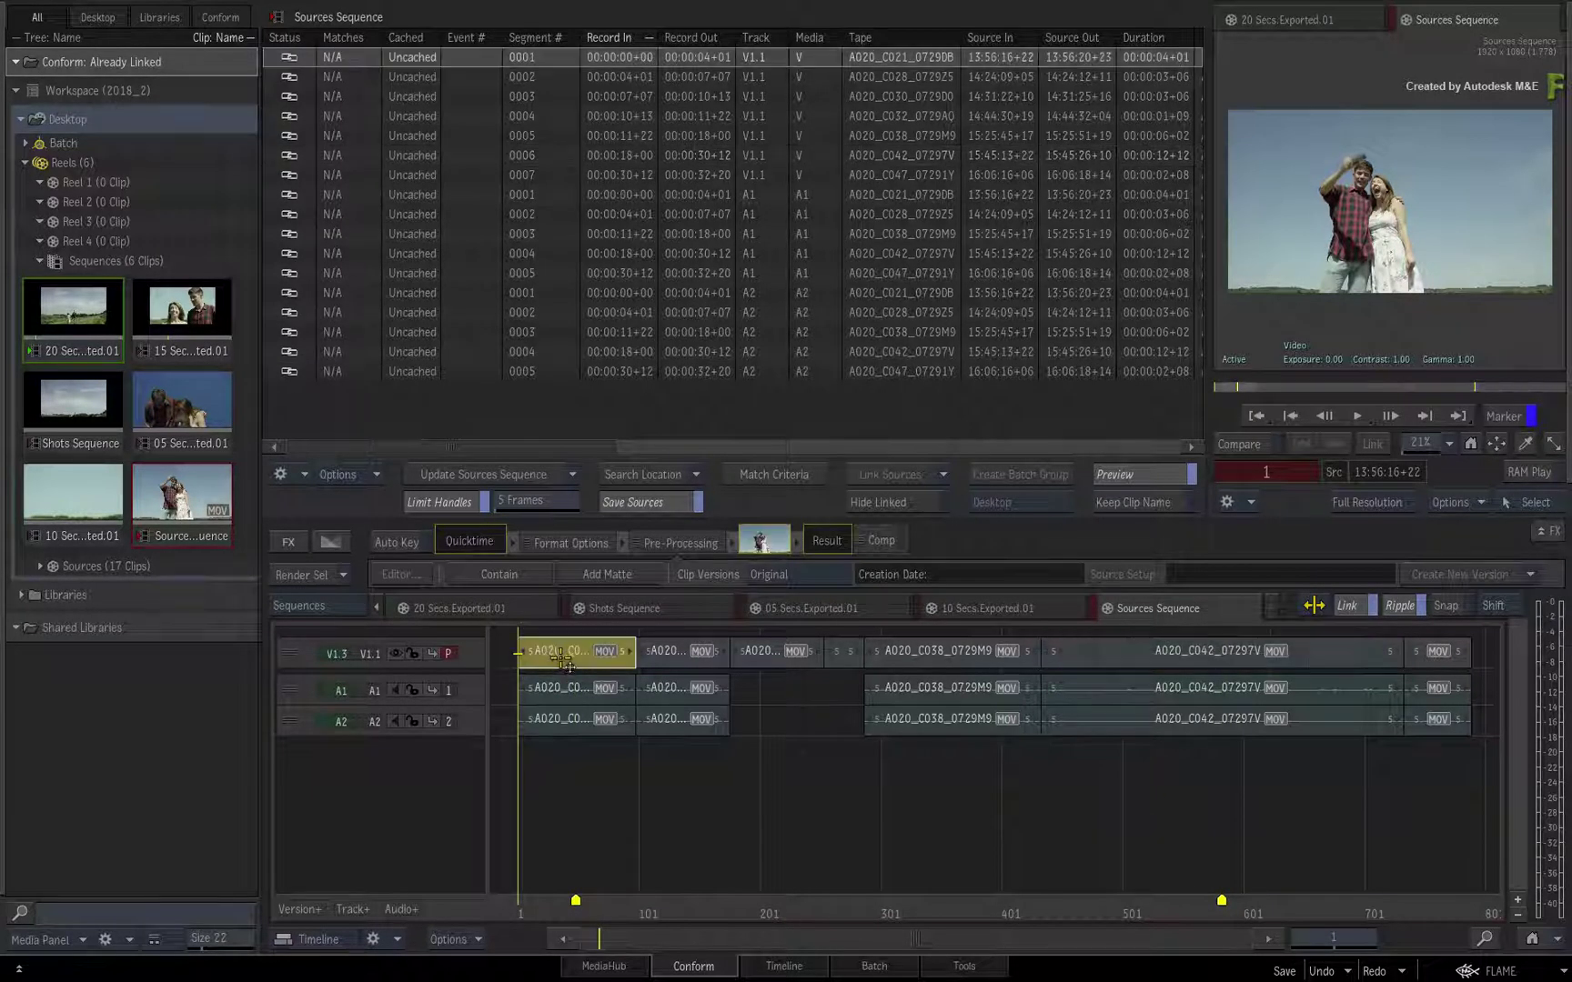
left_click(835, 798)
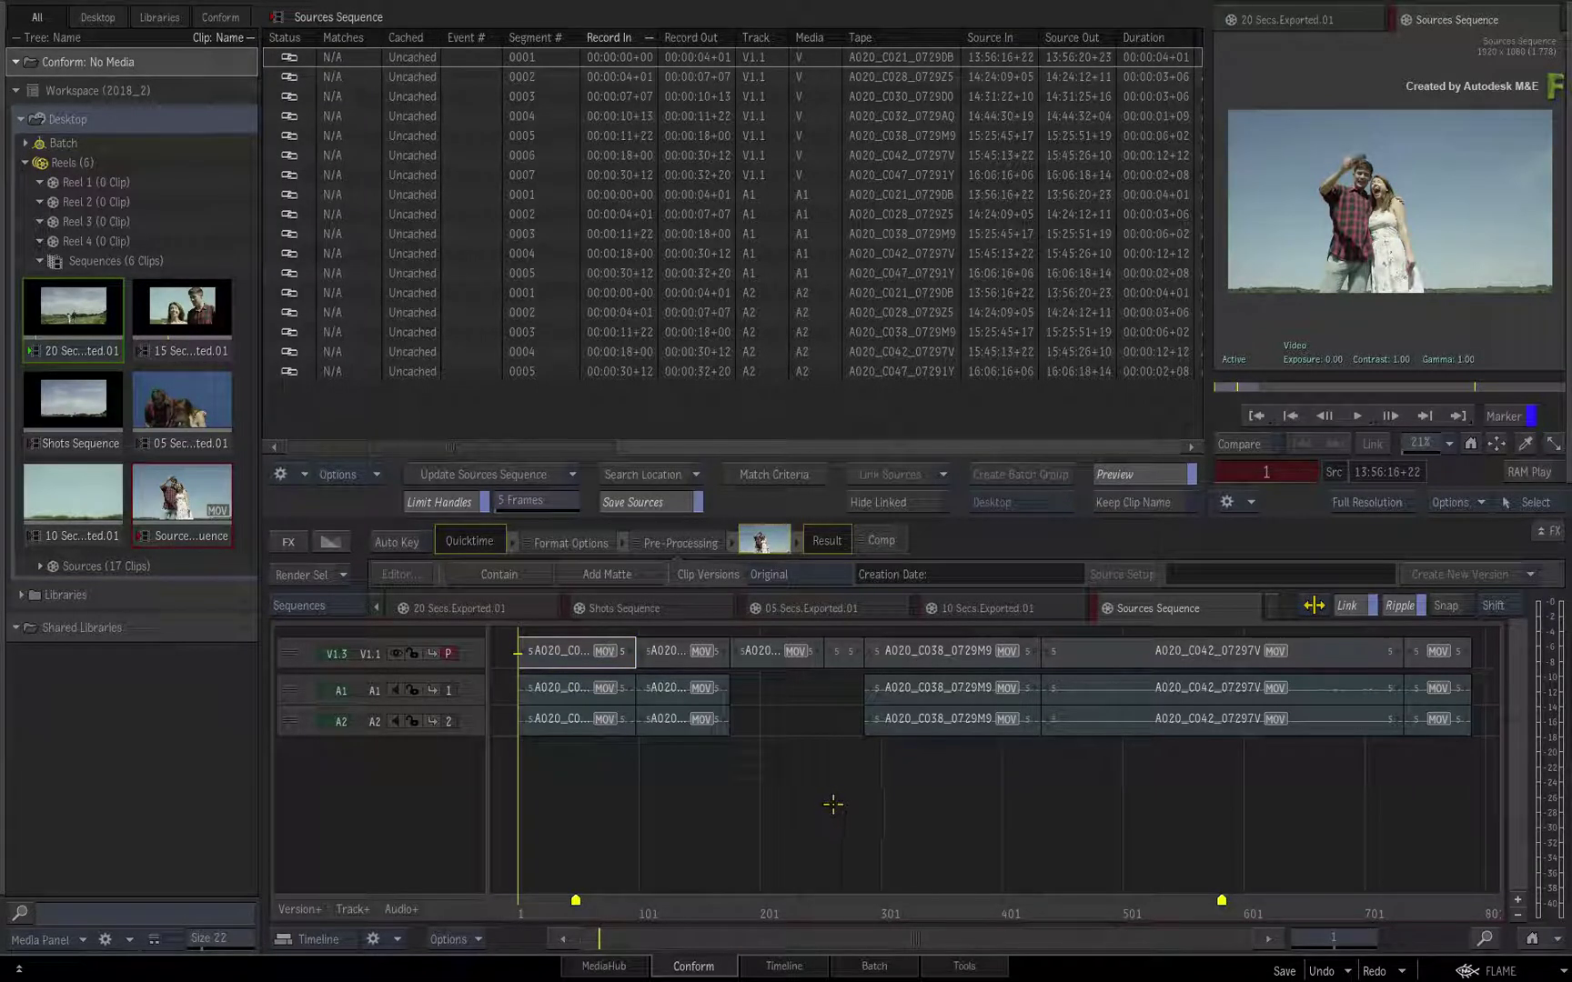
Step: Flip between the 10, 05 and 20 Secs.Exported.01 sequences, then switch to the Shots Sequence
left_click(980, 608)
left_click(844, 607)
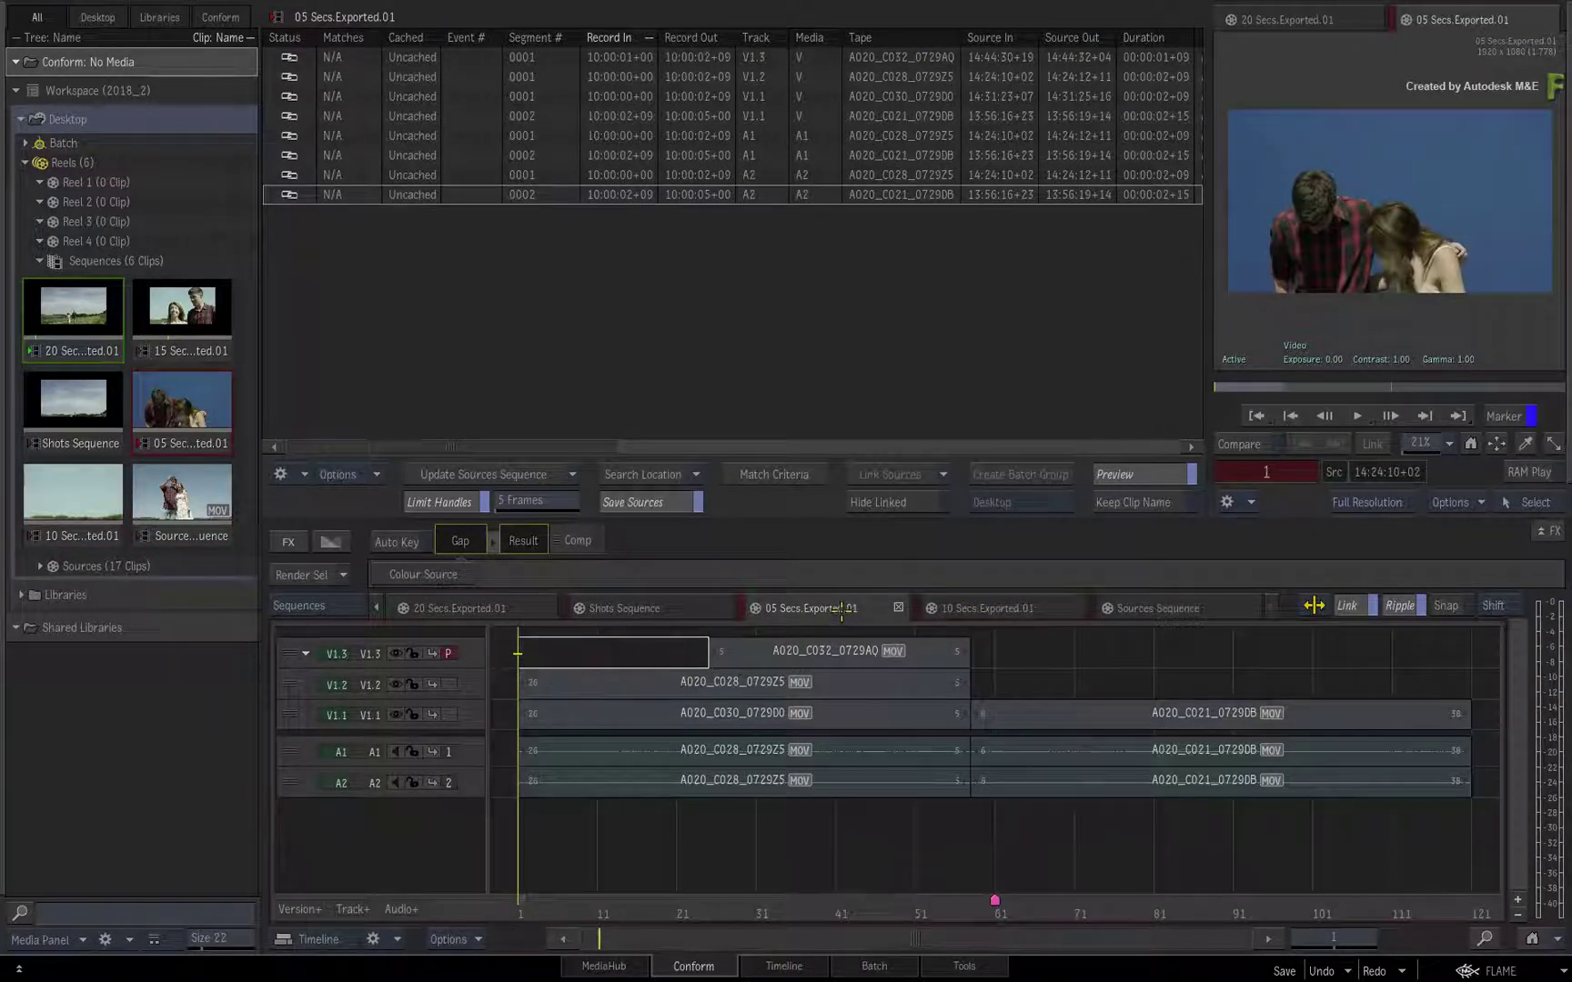
left_click(452, 609)
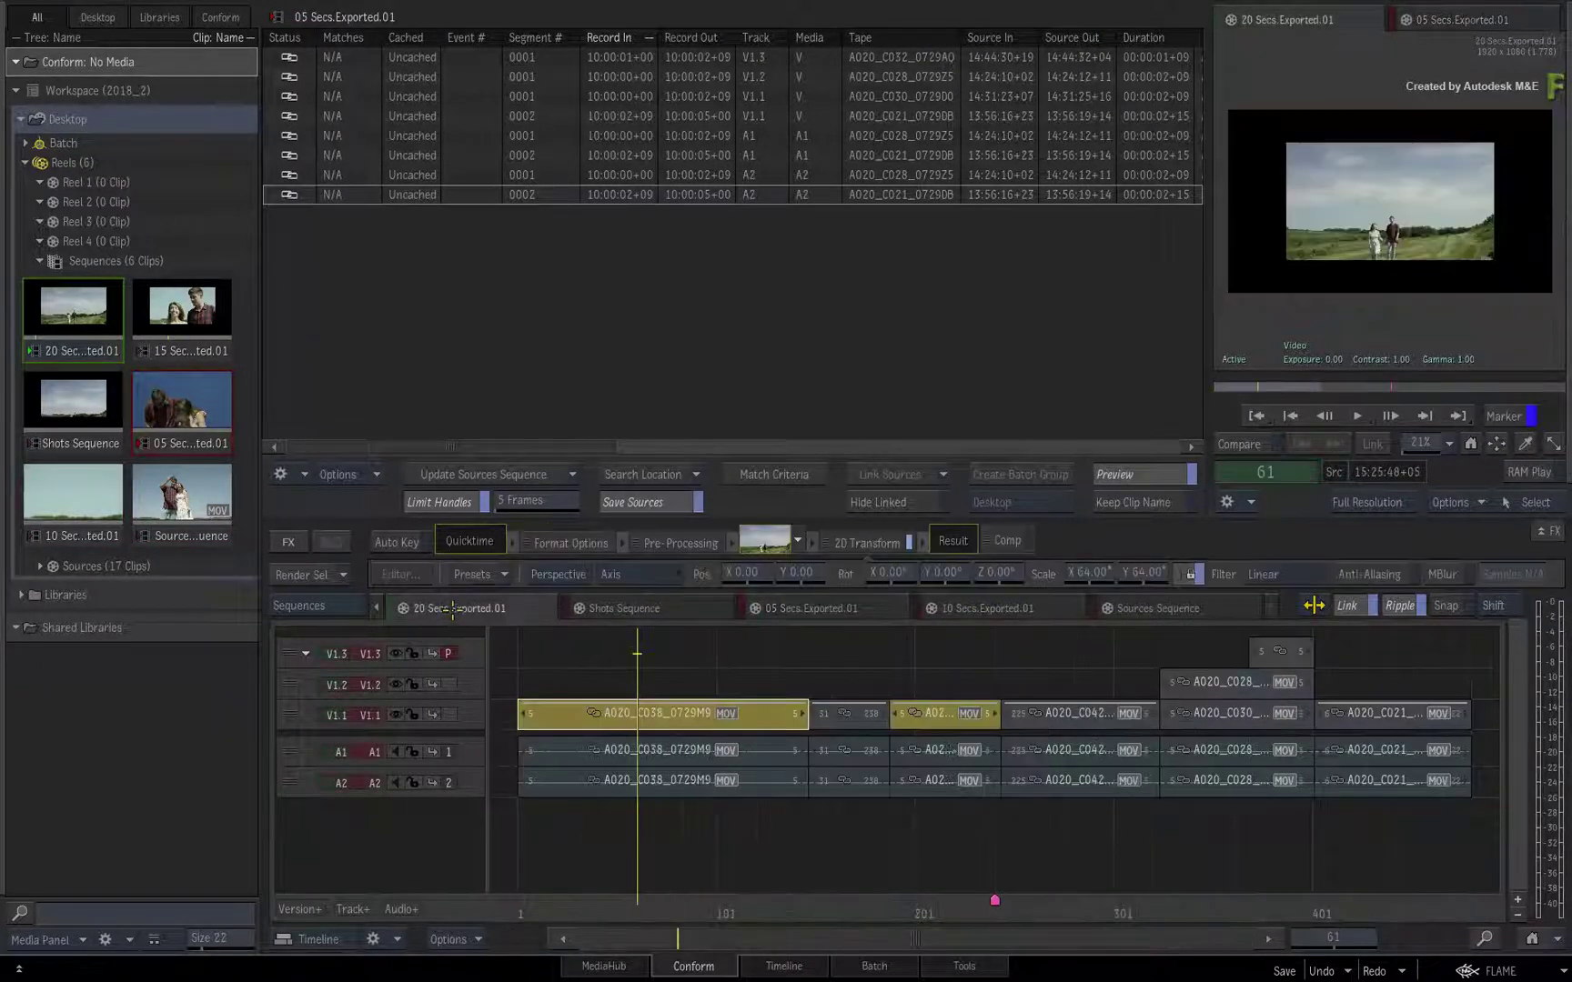
left_click(818, 608)
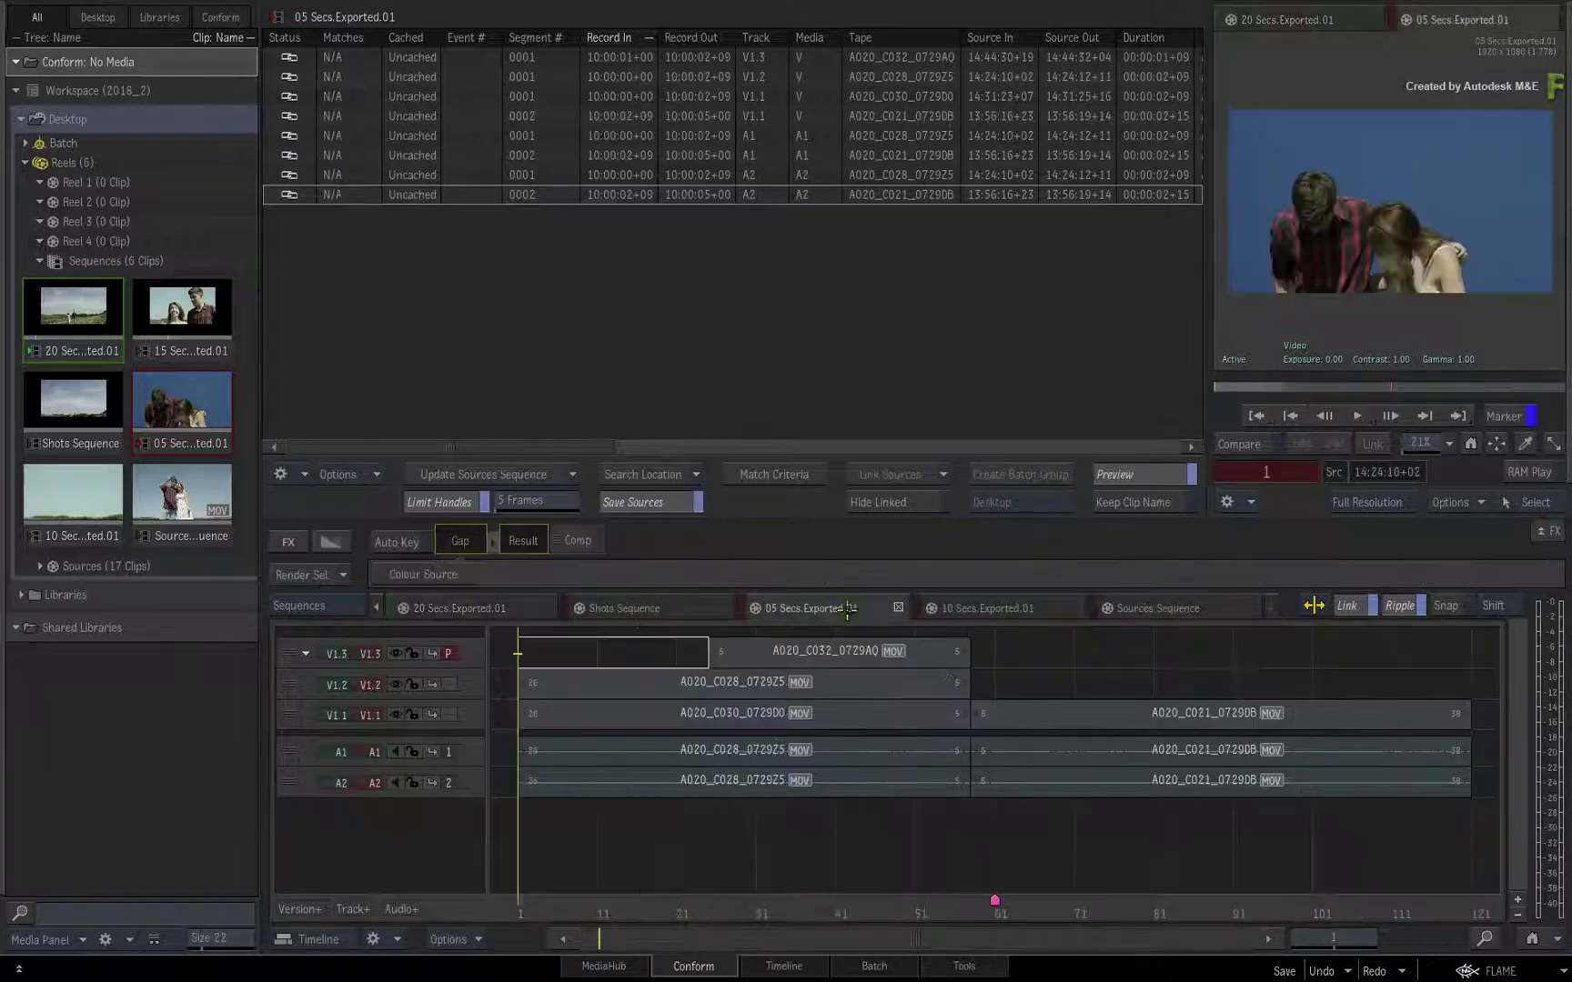
left_click(978, 608)
left_click(836, 608)
left_click(964, 610)
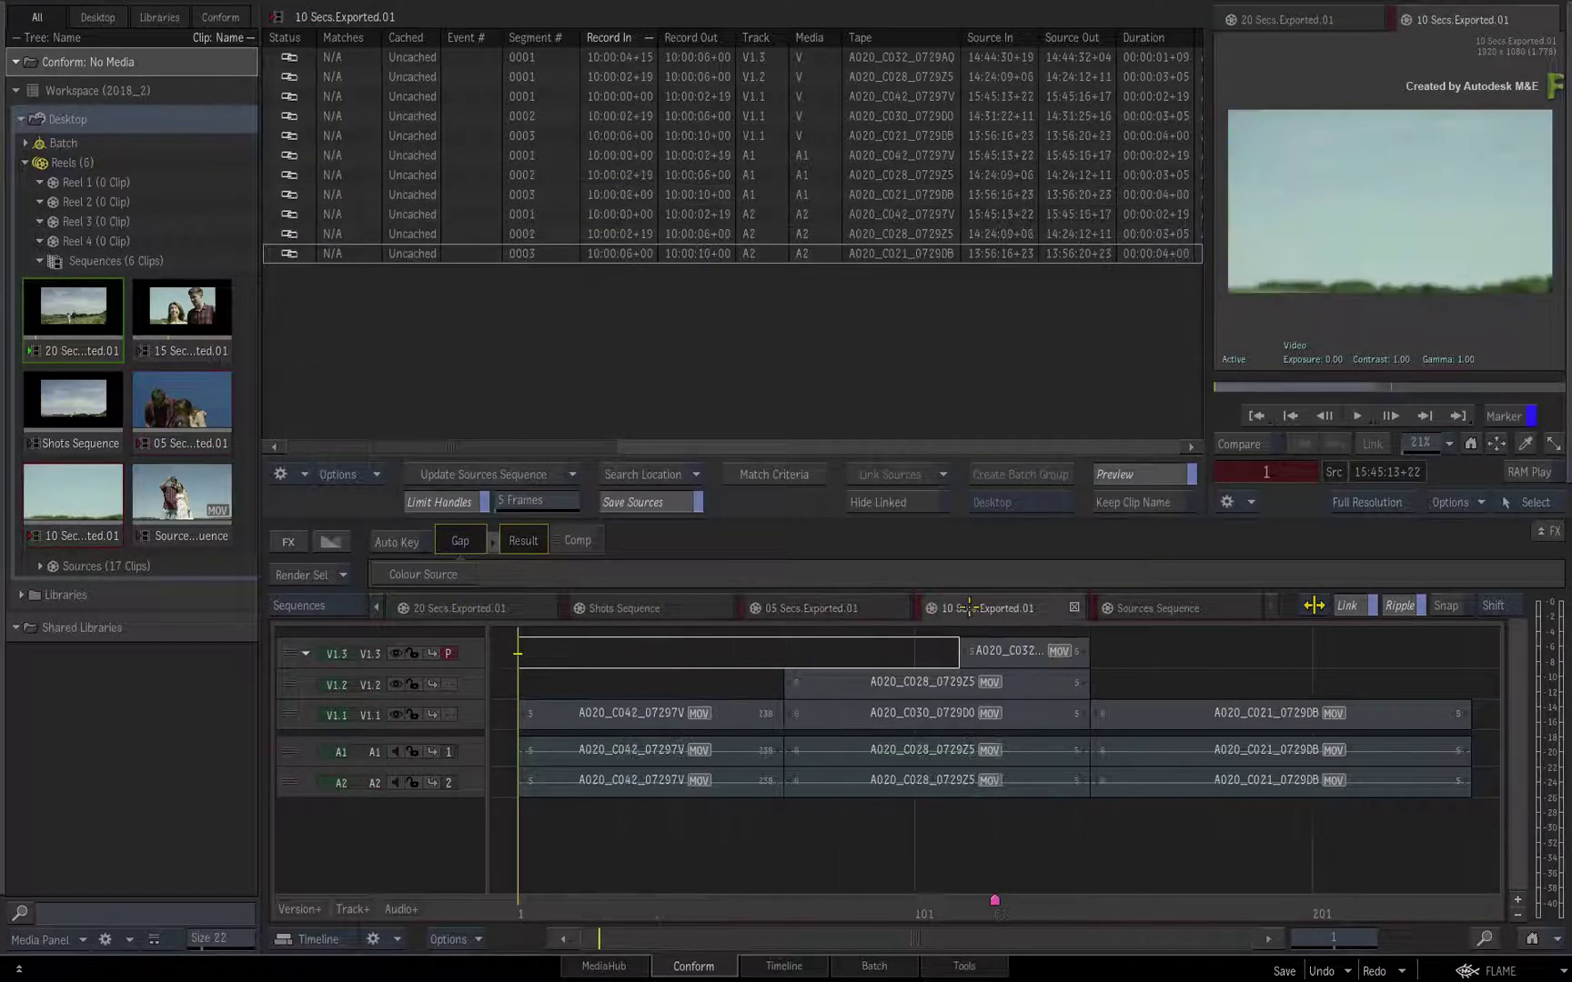
left_click(648, 610)
Step: Clear the selection, scrub to frame 564, then update the Shots Sequence from All Sequences Reels
left_click(778, 830)
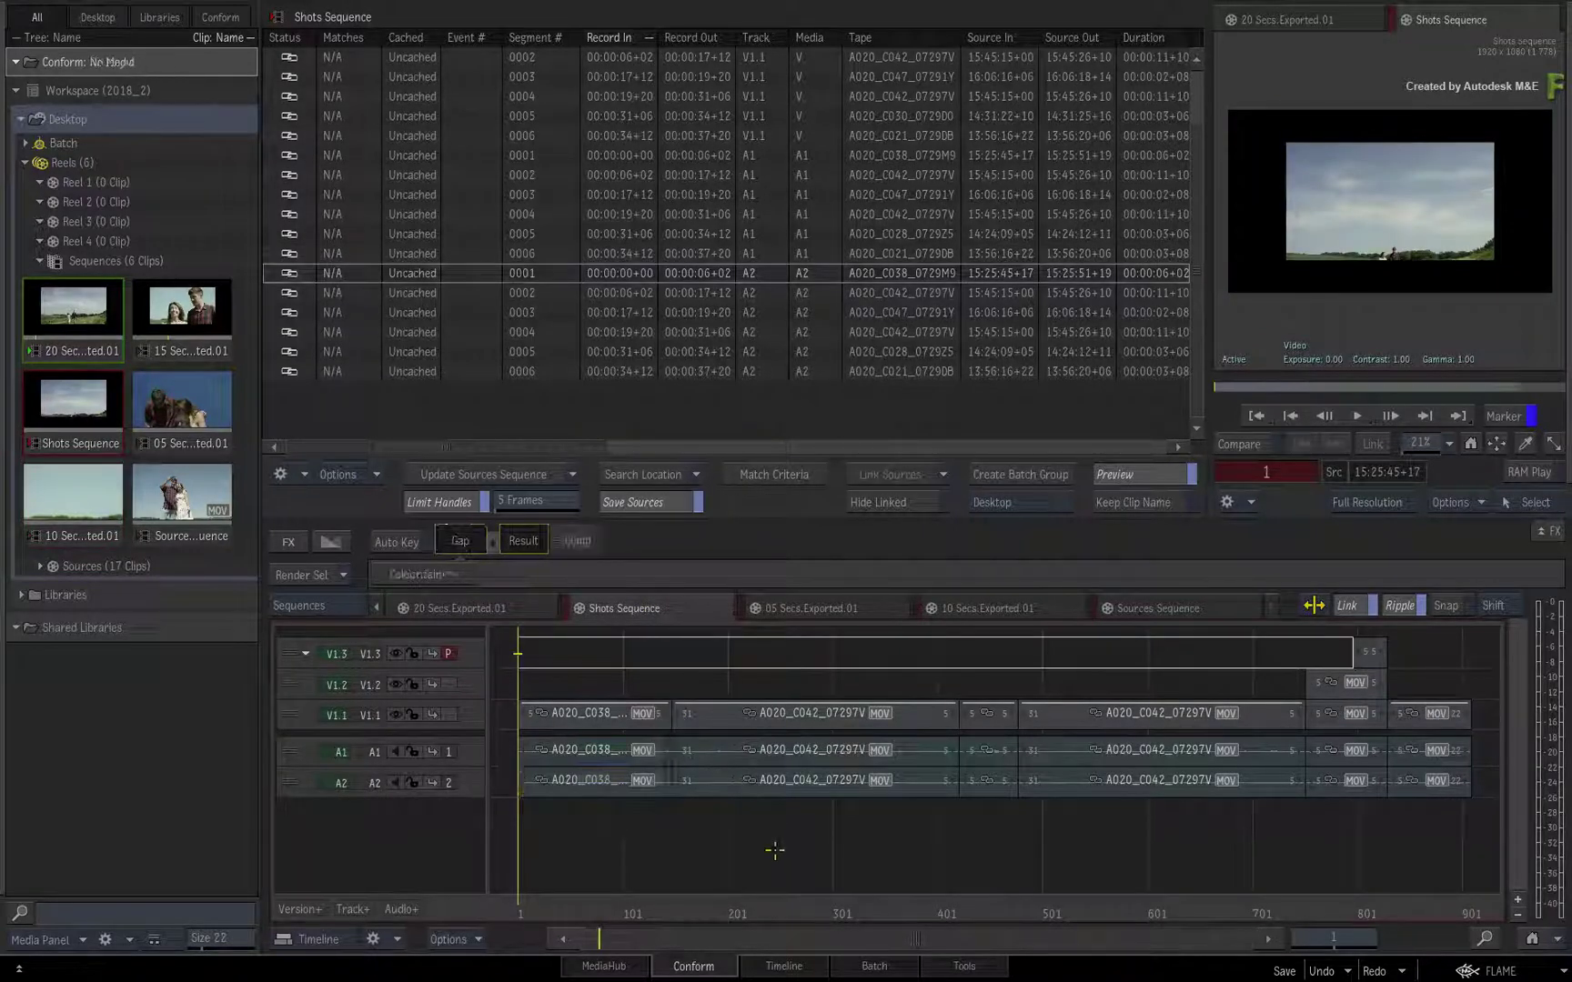
left_click_drag(550, 901, 724, 835)
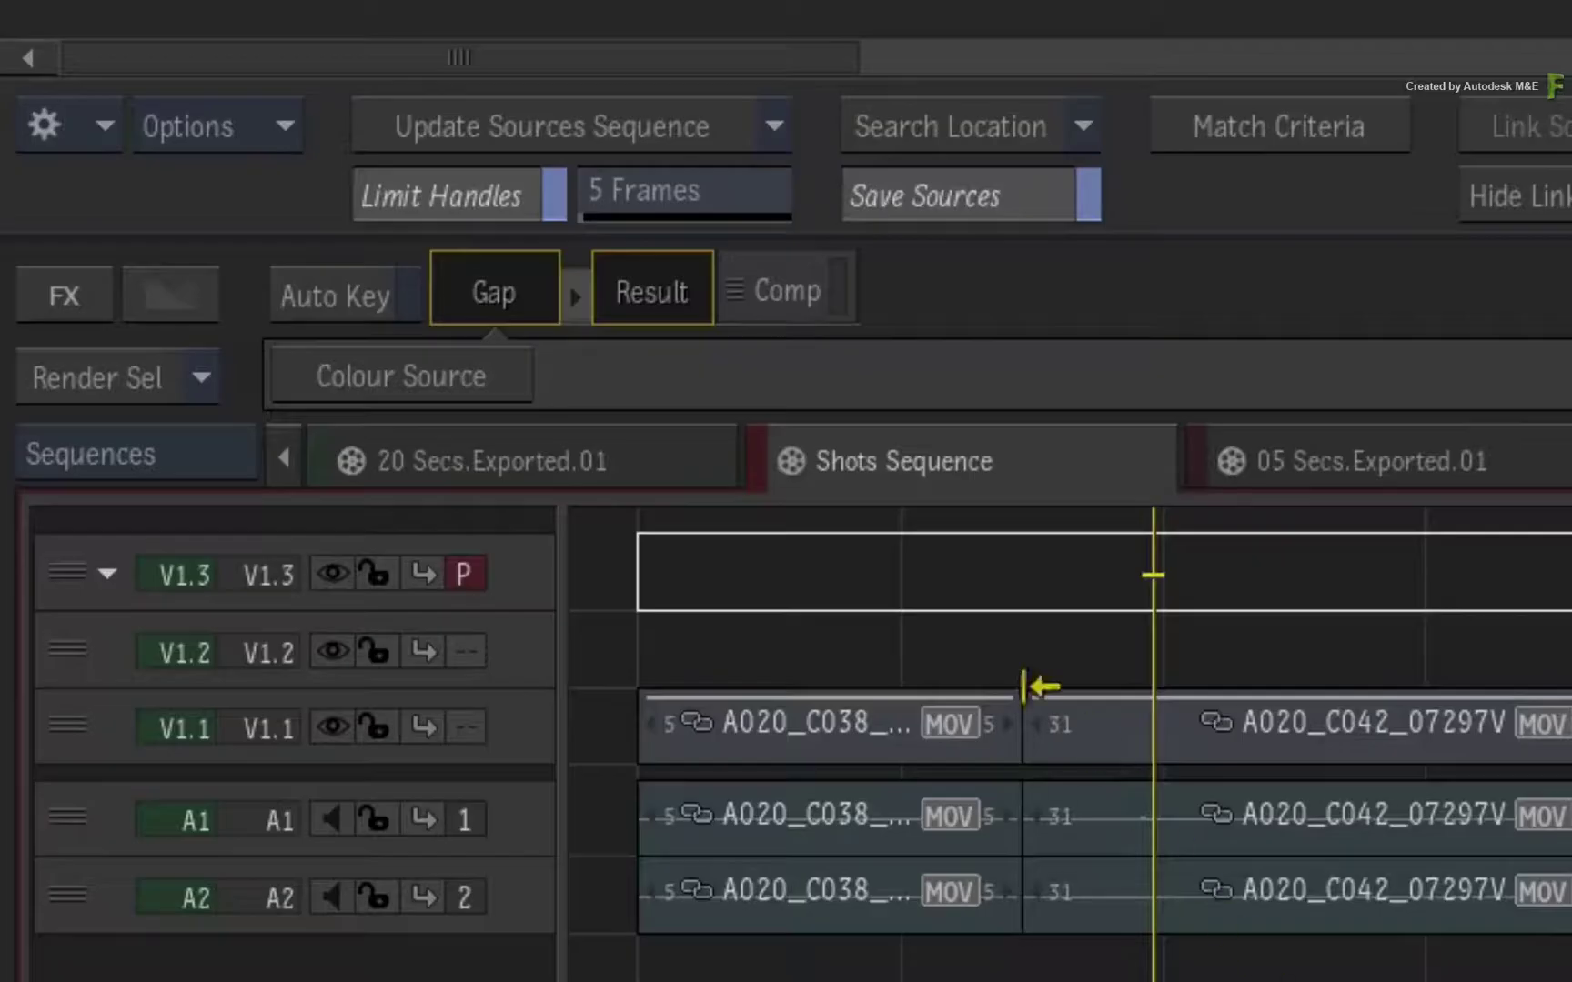
left_click(573, 474)
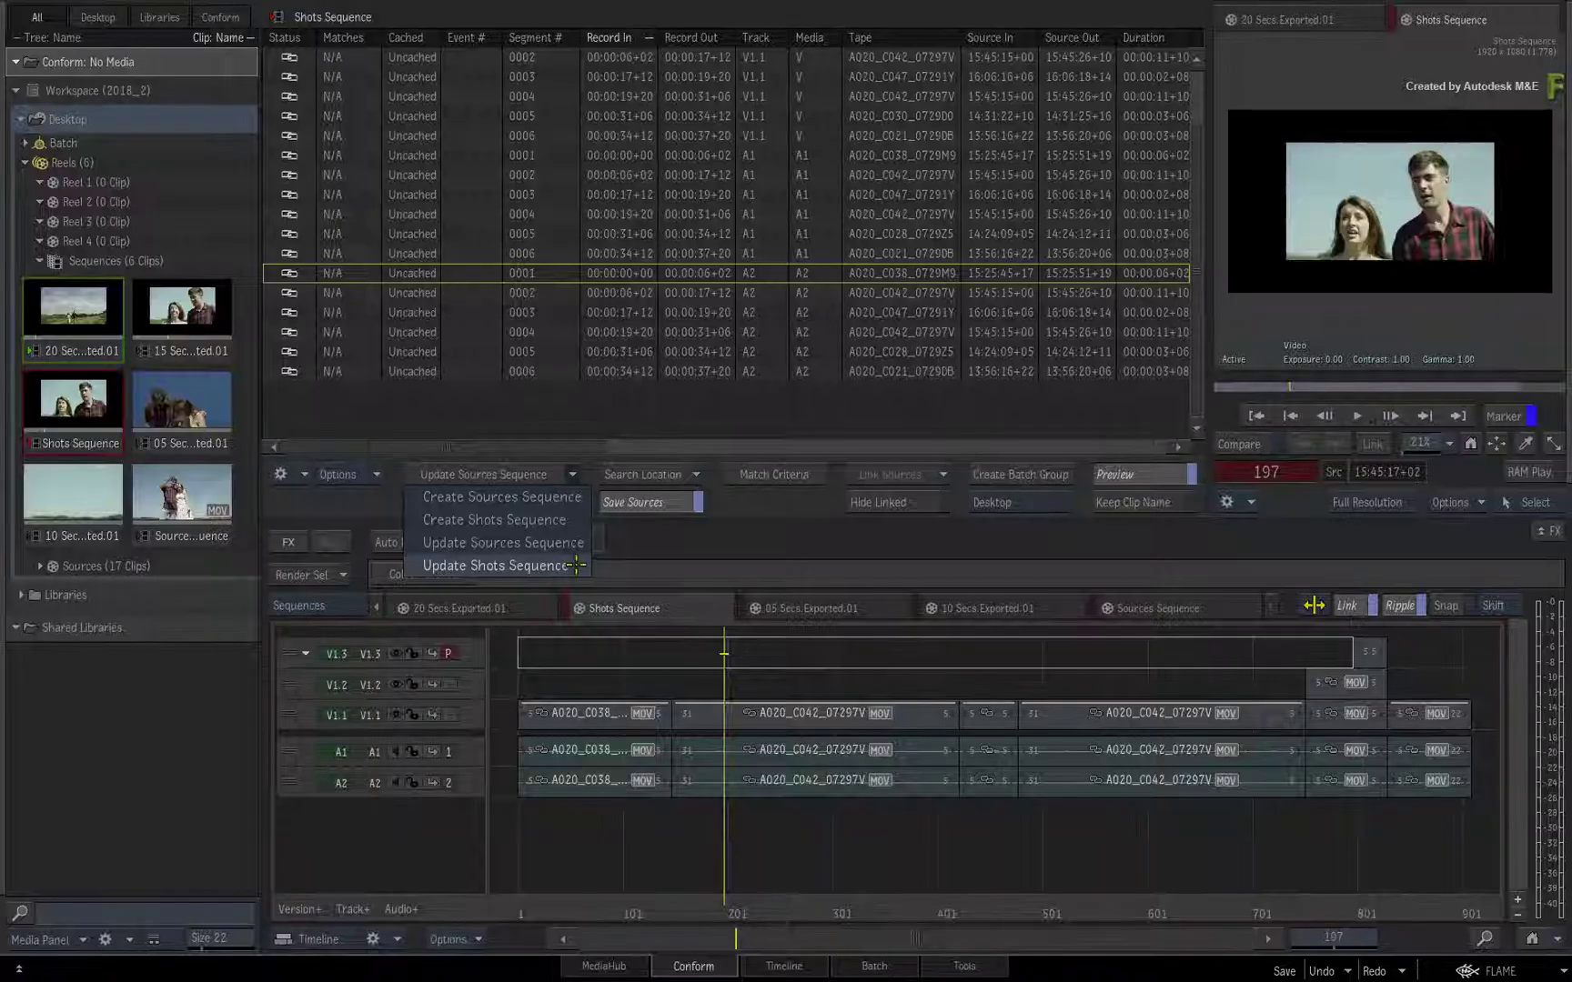
left_click(576, 564)
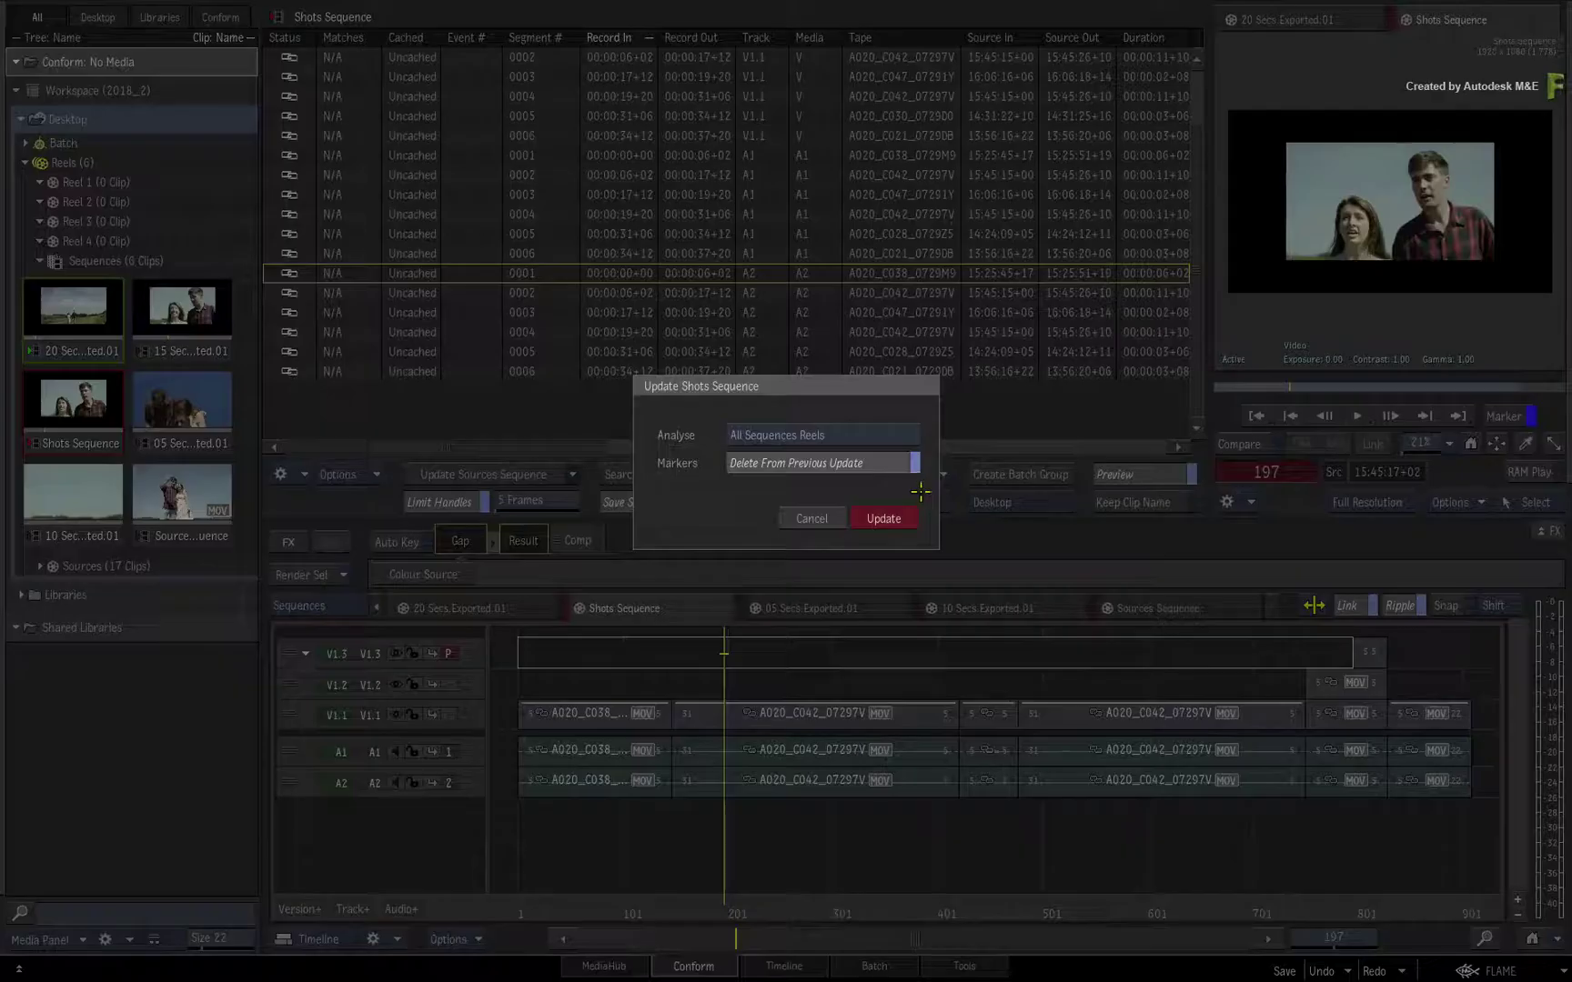
left_click(883, 517)
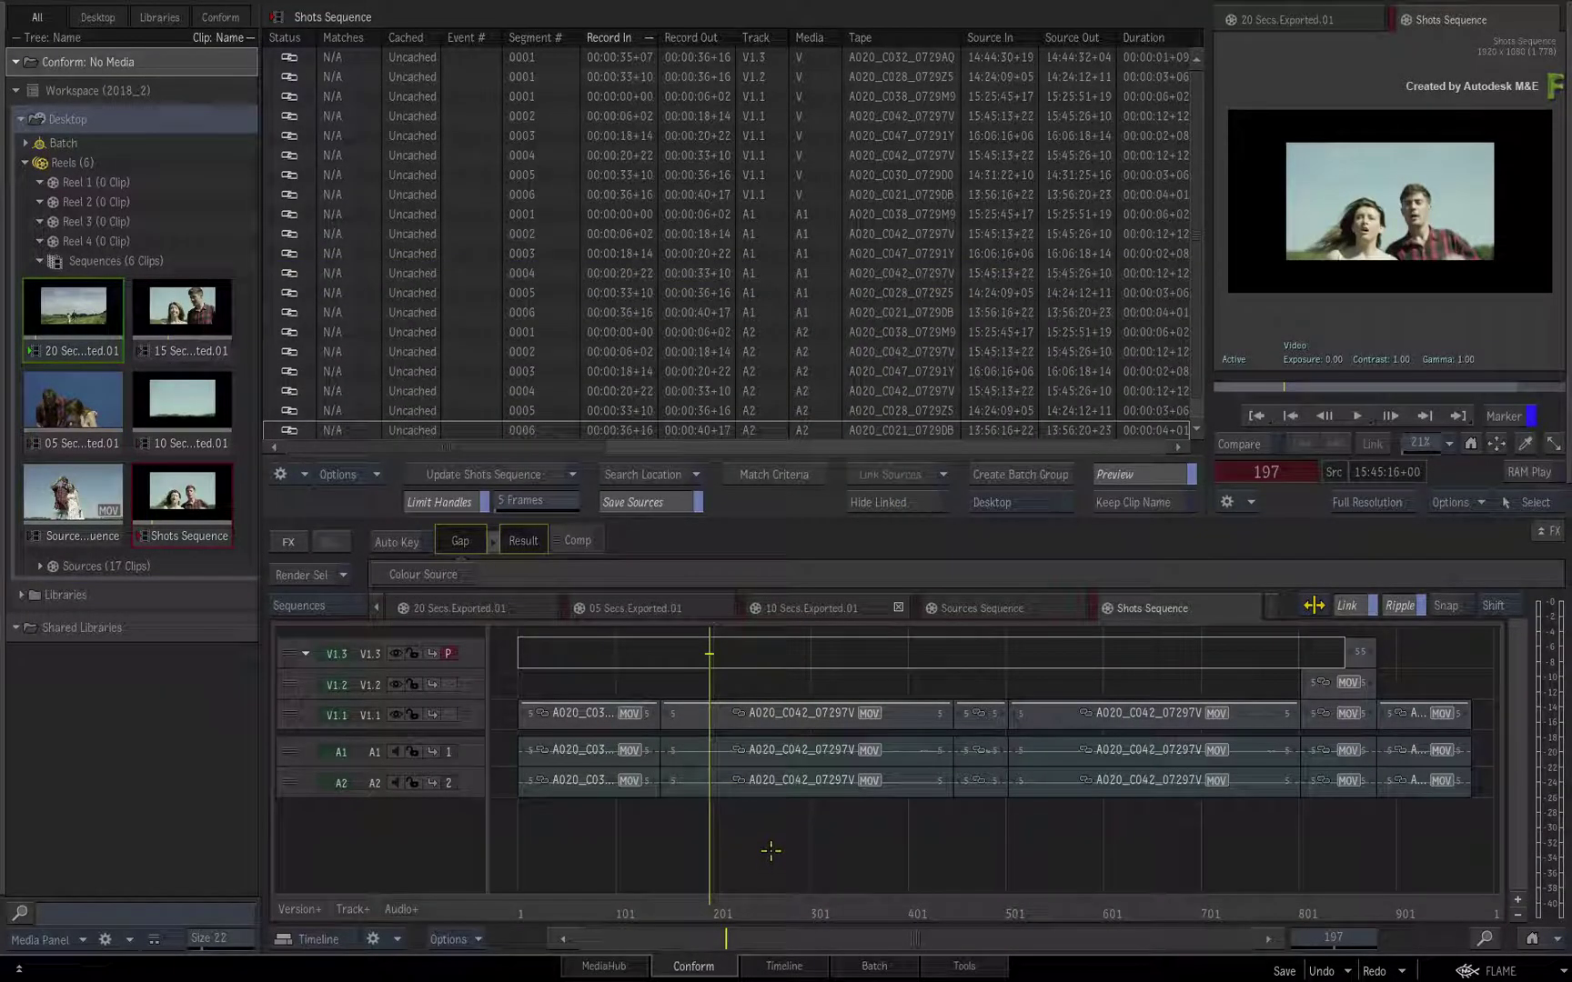
left_click(800, 608)
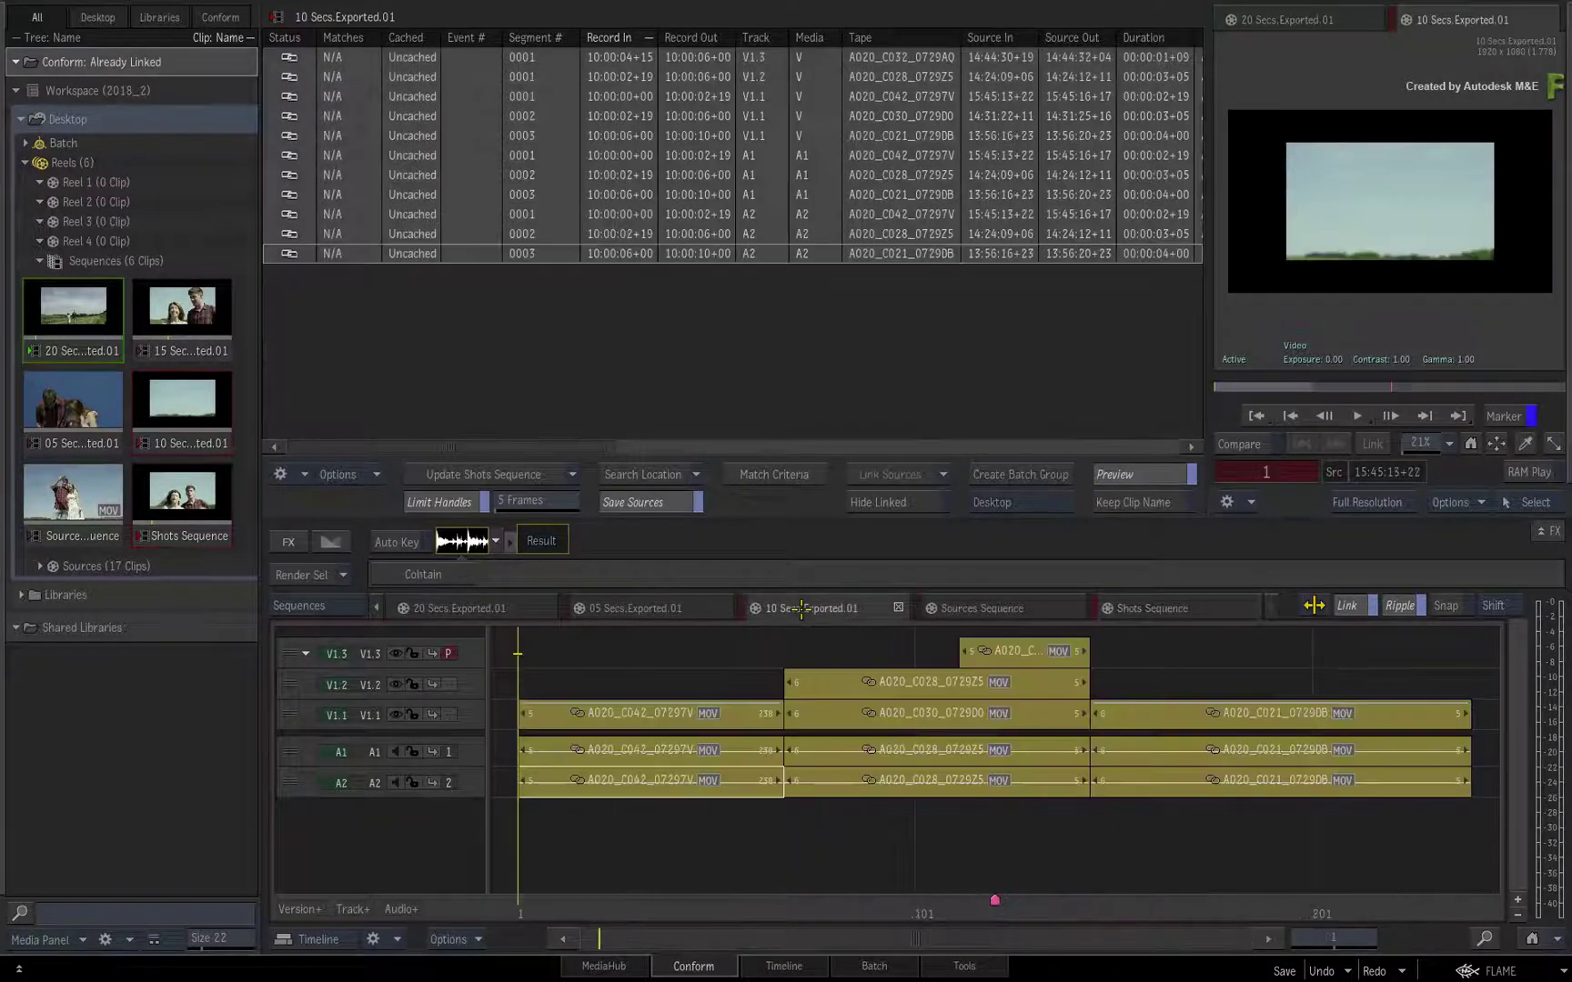
left_click(632, 607)
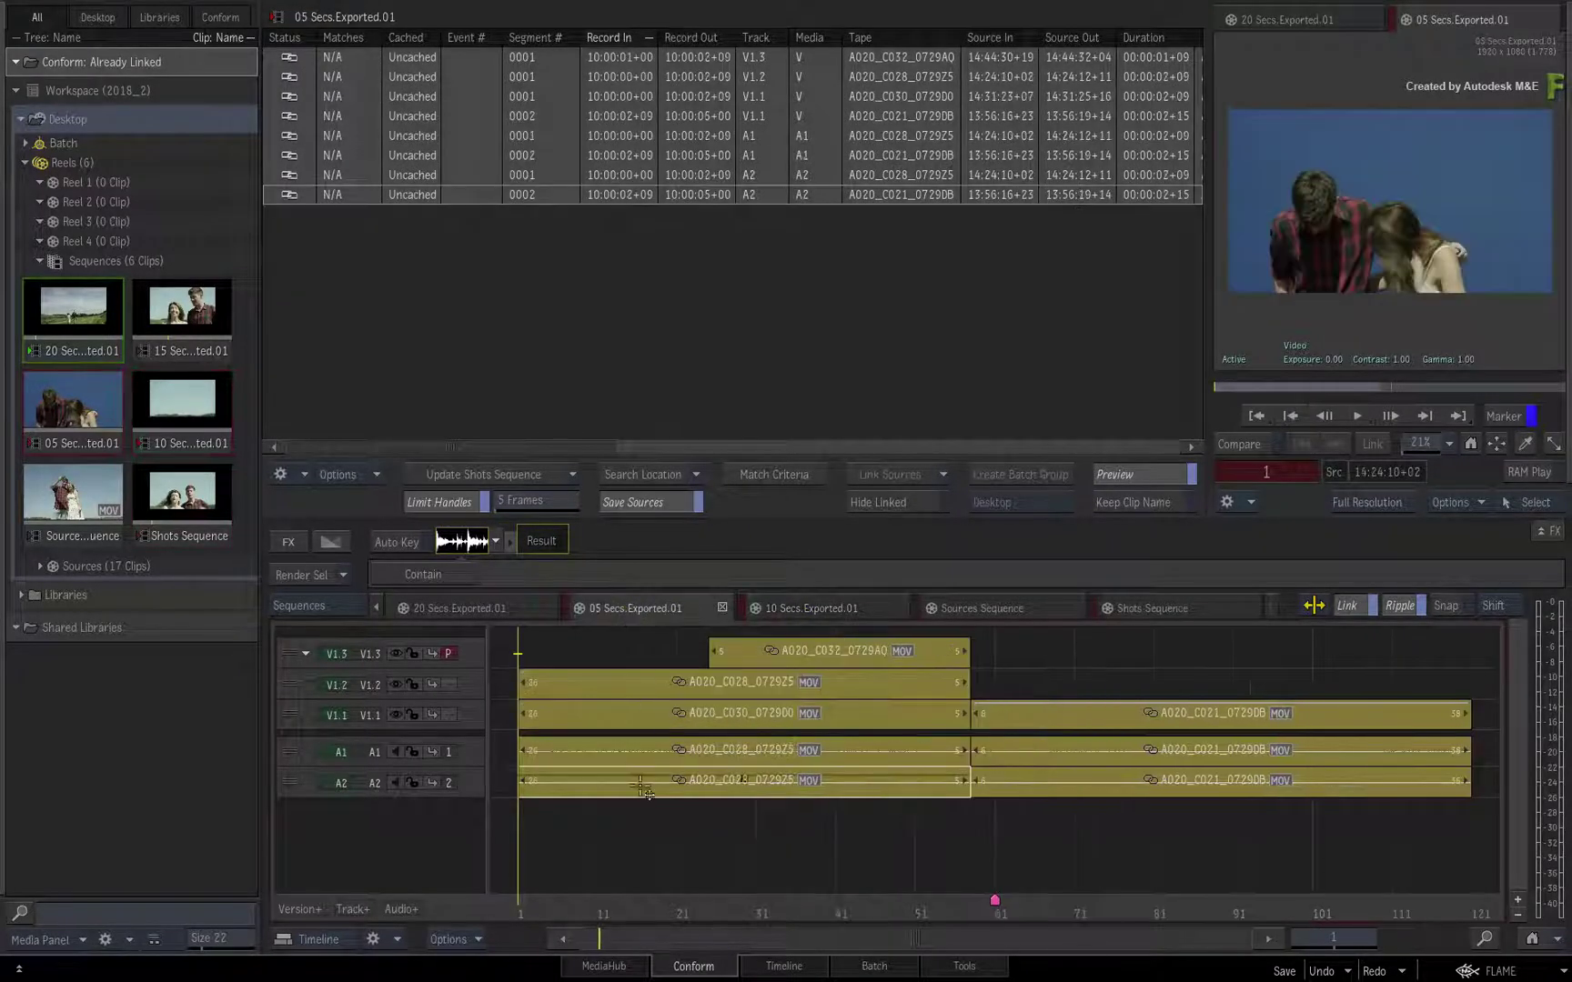
left_click_drag(600, 900, 1153, 818)
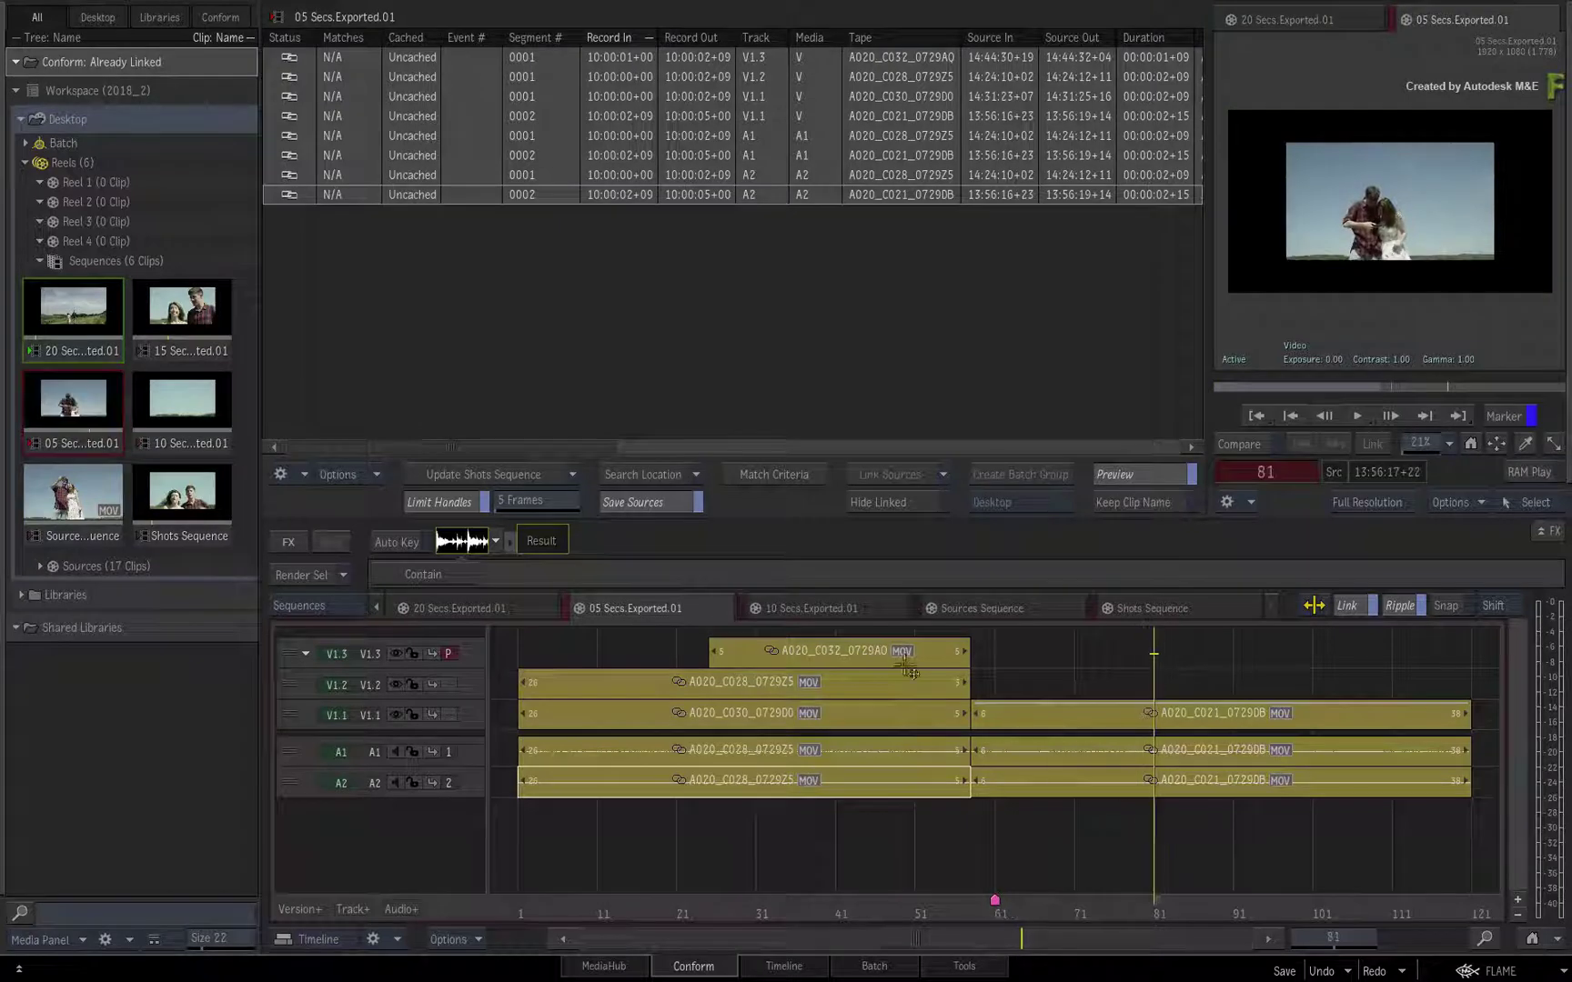
left_click(811, 607)
left_click_drag(637, 900, 689, 925)
left_click(663, 727)
right_click(647, 720)
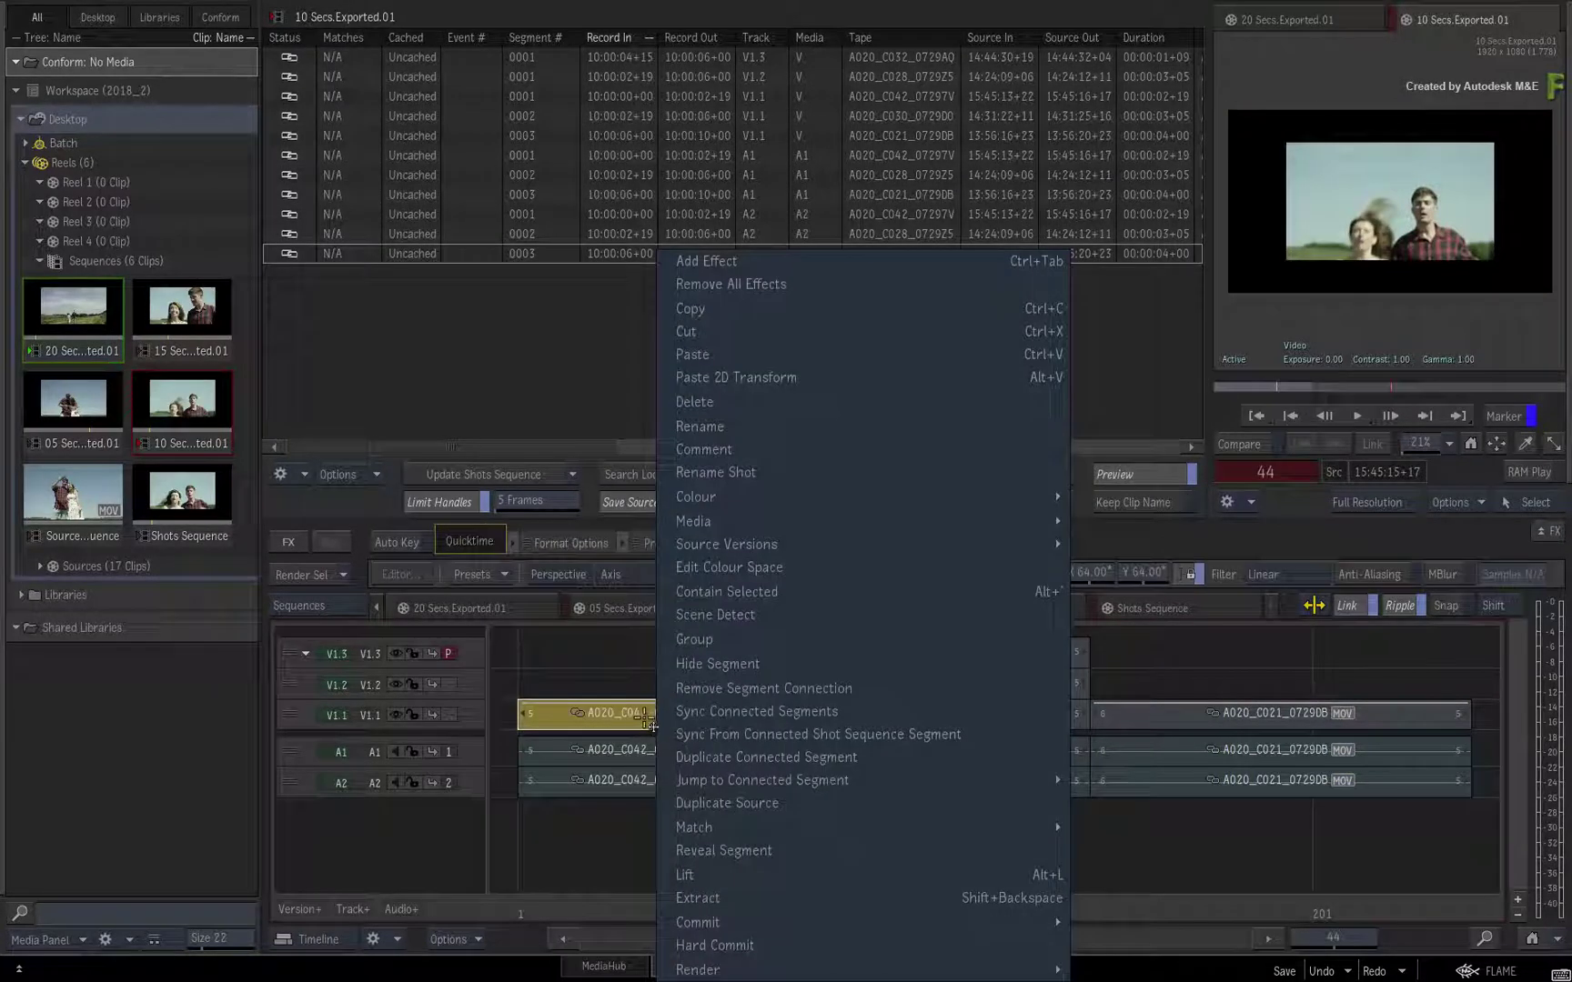
mouse_move(719, 780)
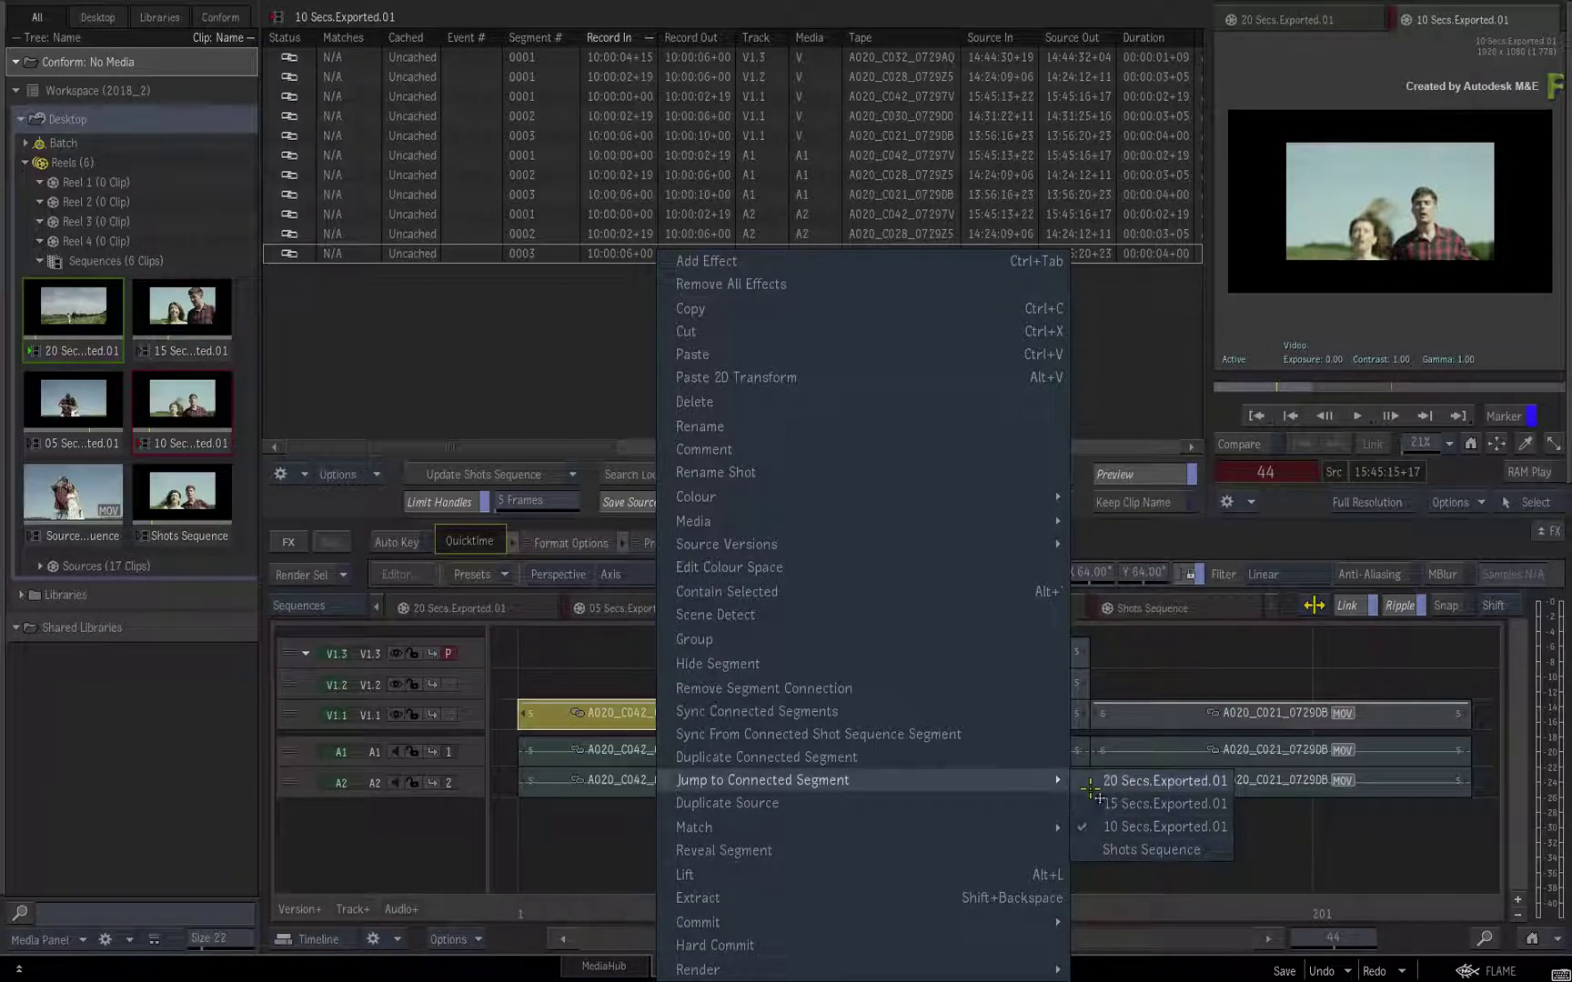
left_click(1094, 844)
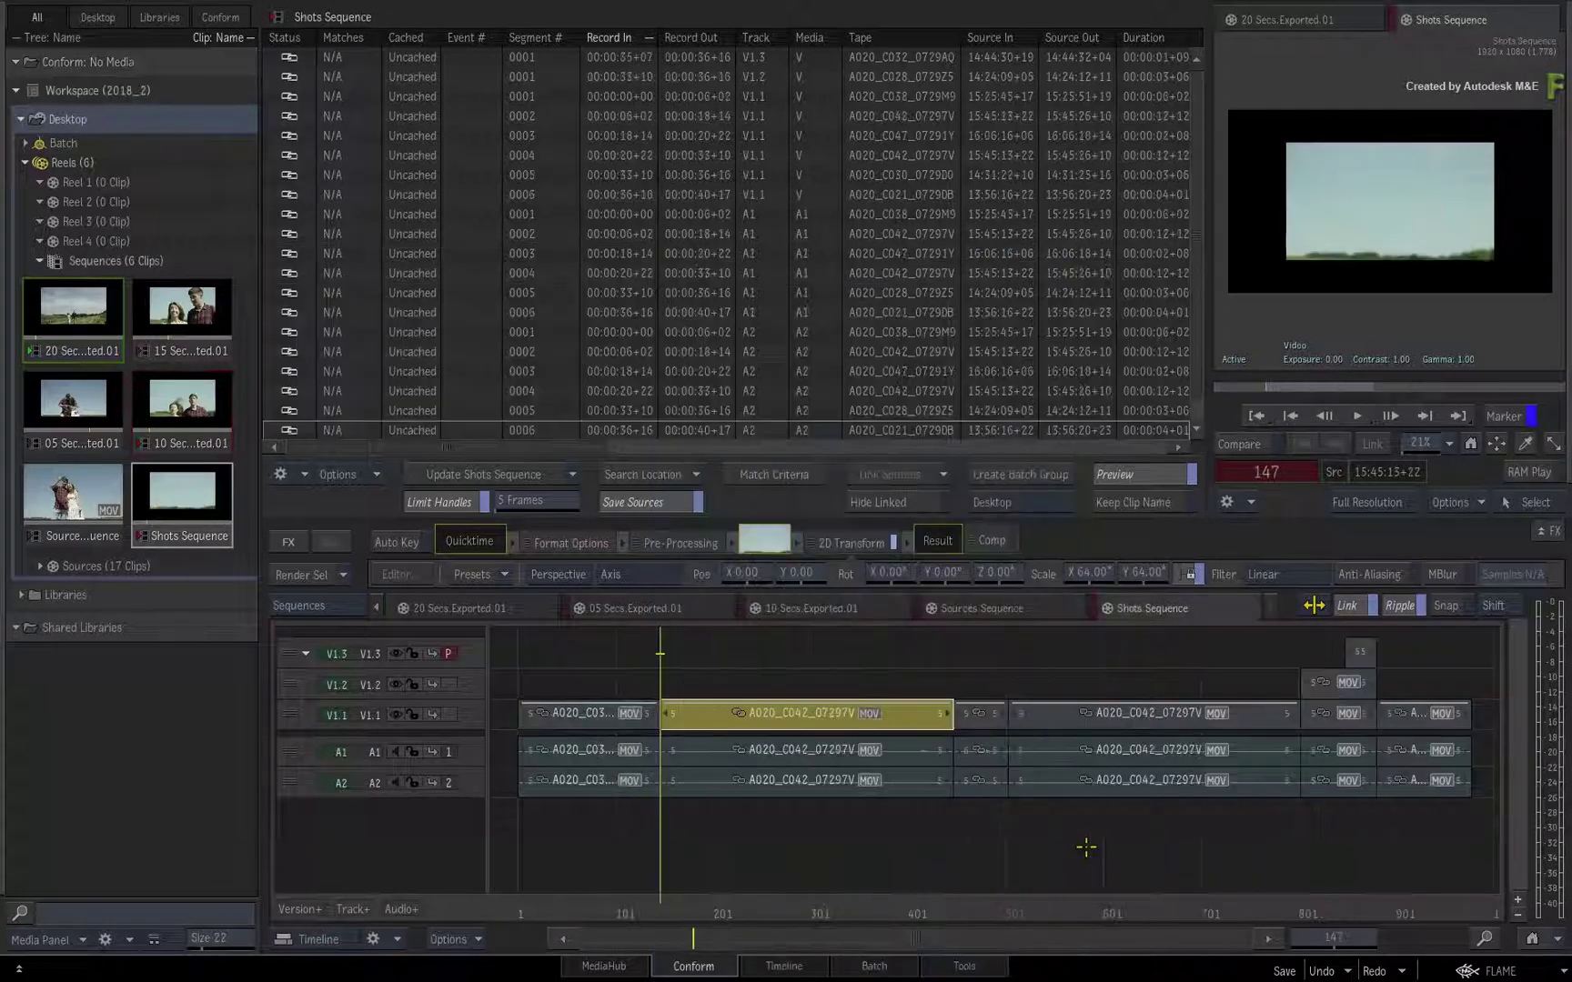
left_click_drag(804, 914, 1444, 762)
left_click(1429, 715)
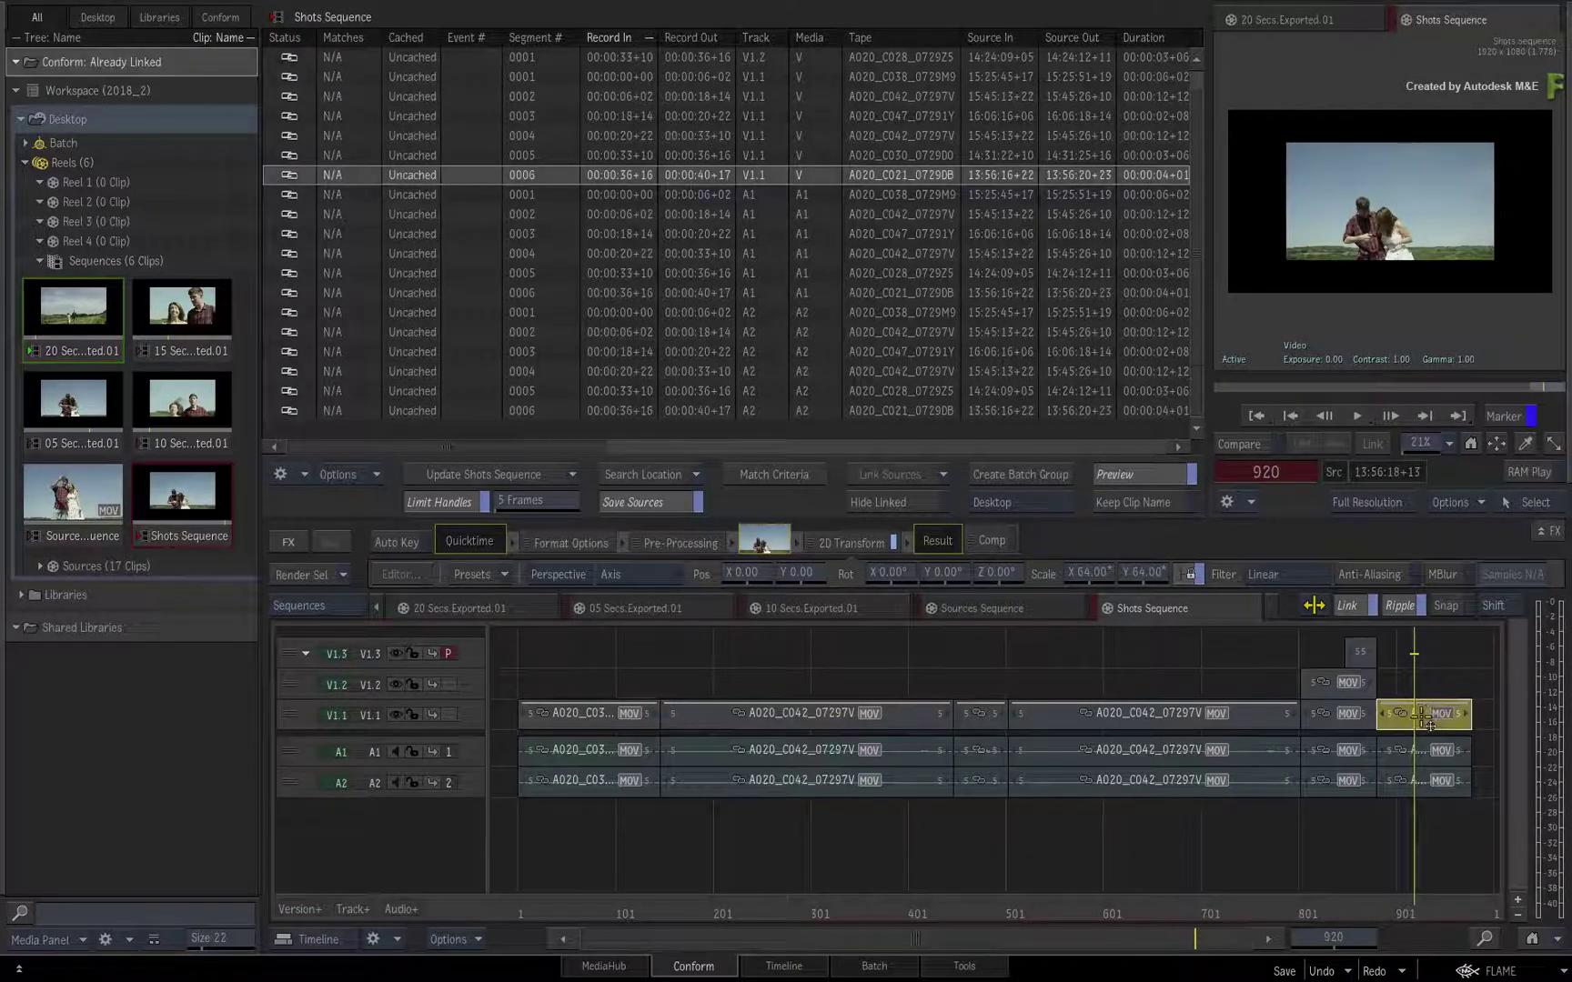
right_click(1428, 719)
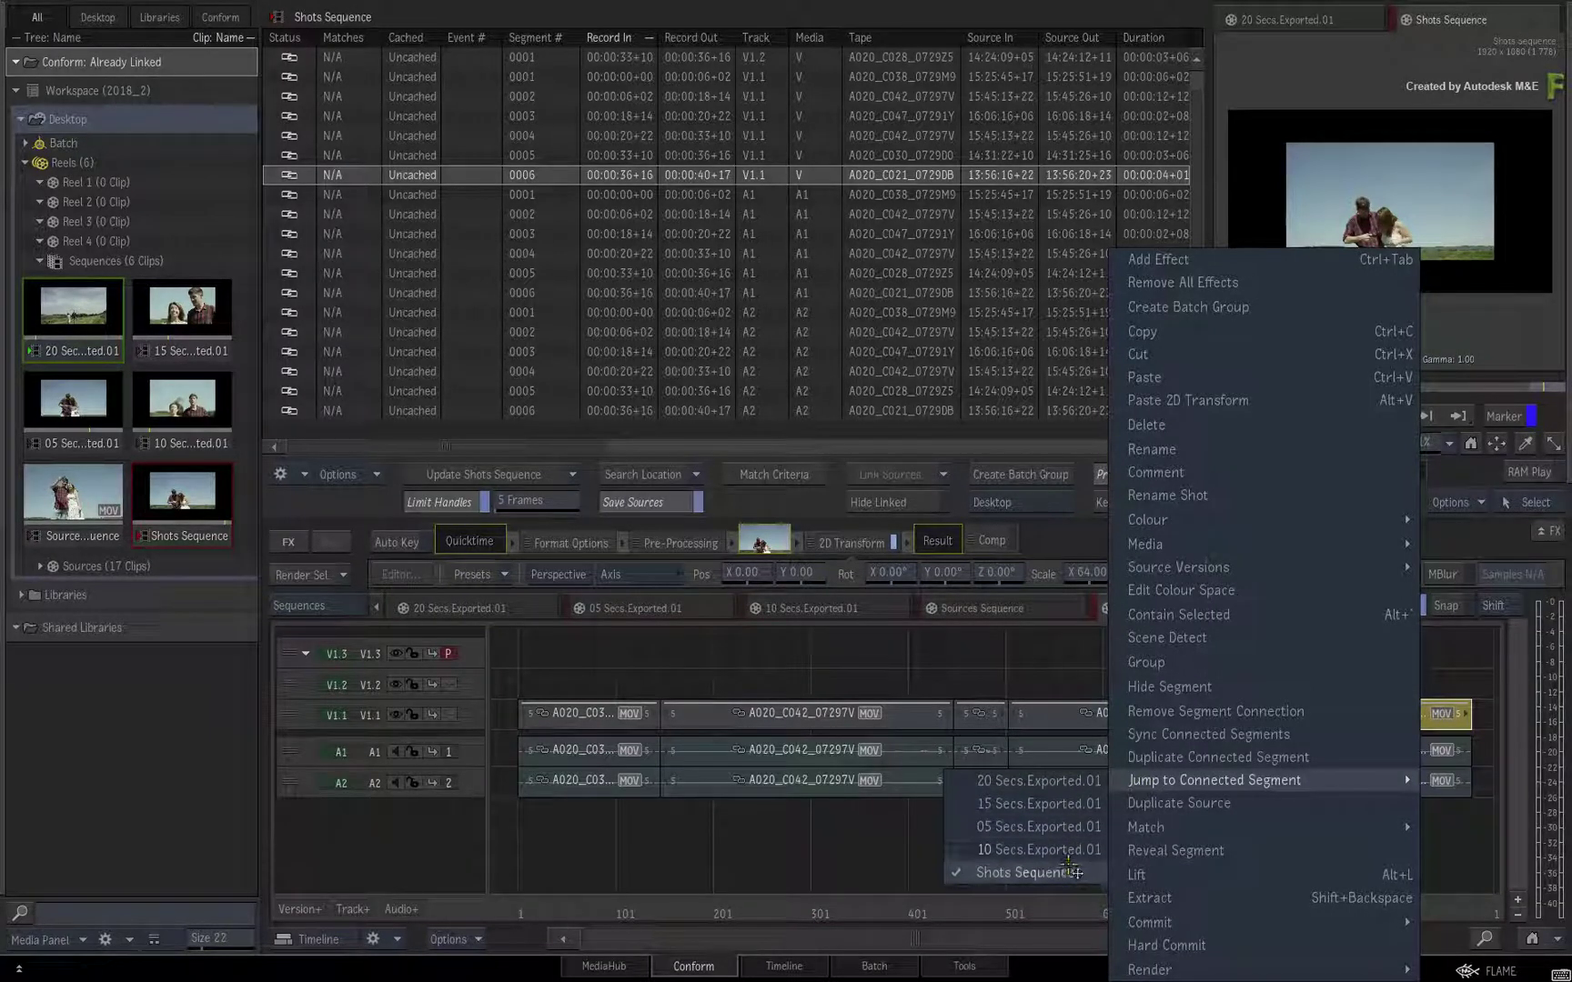
left_click(1025, 873)
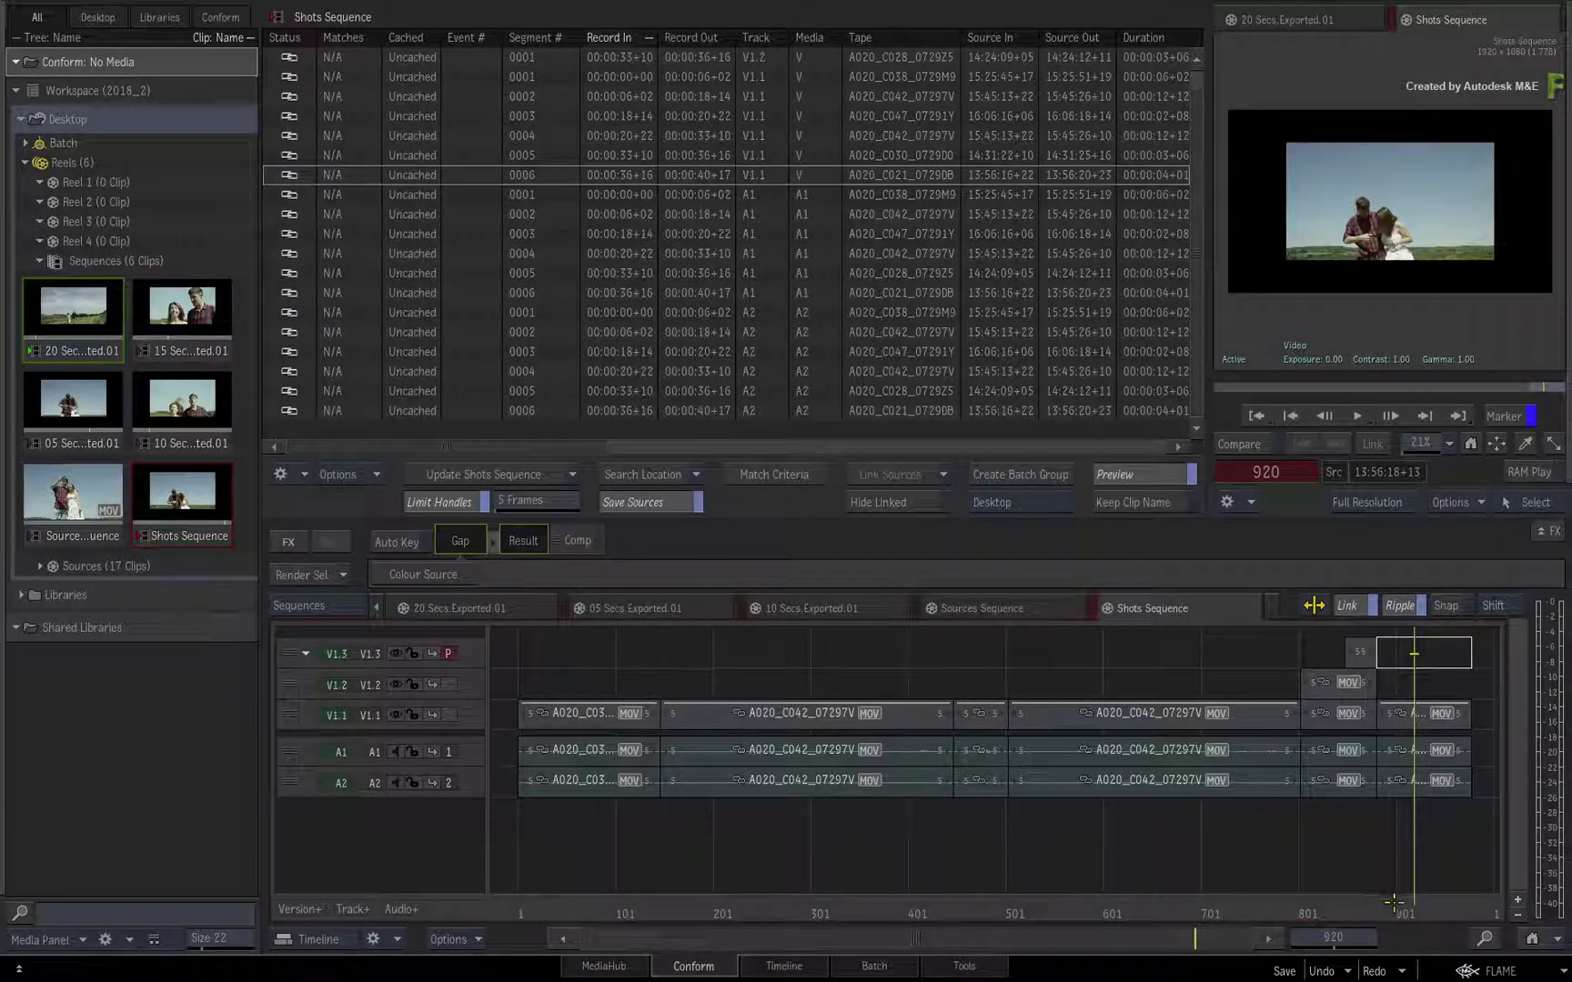
left_click_drag(1401, 909, 518, 980)
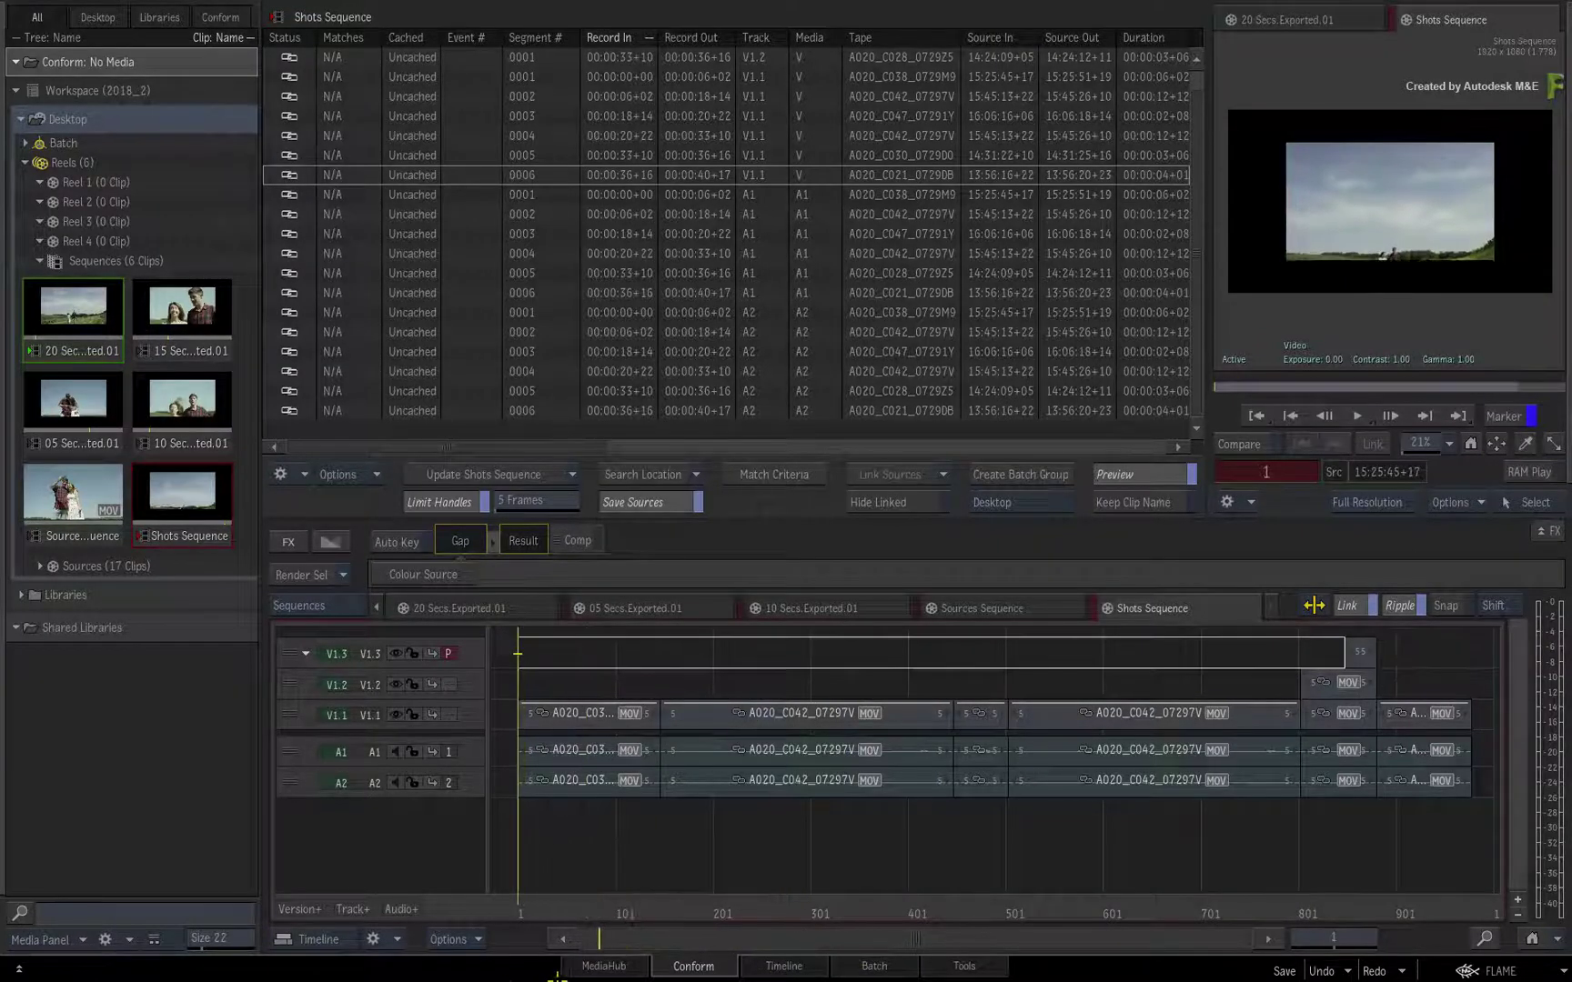